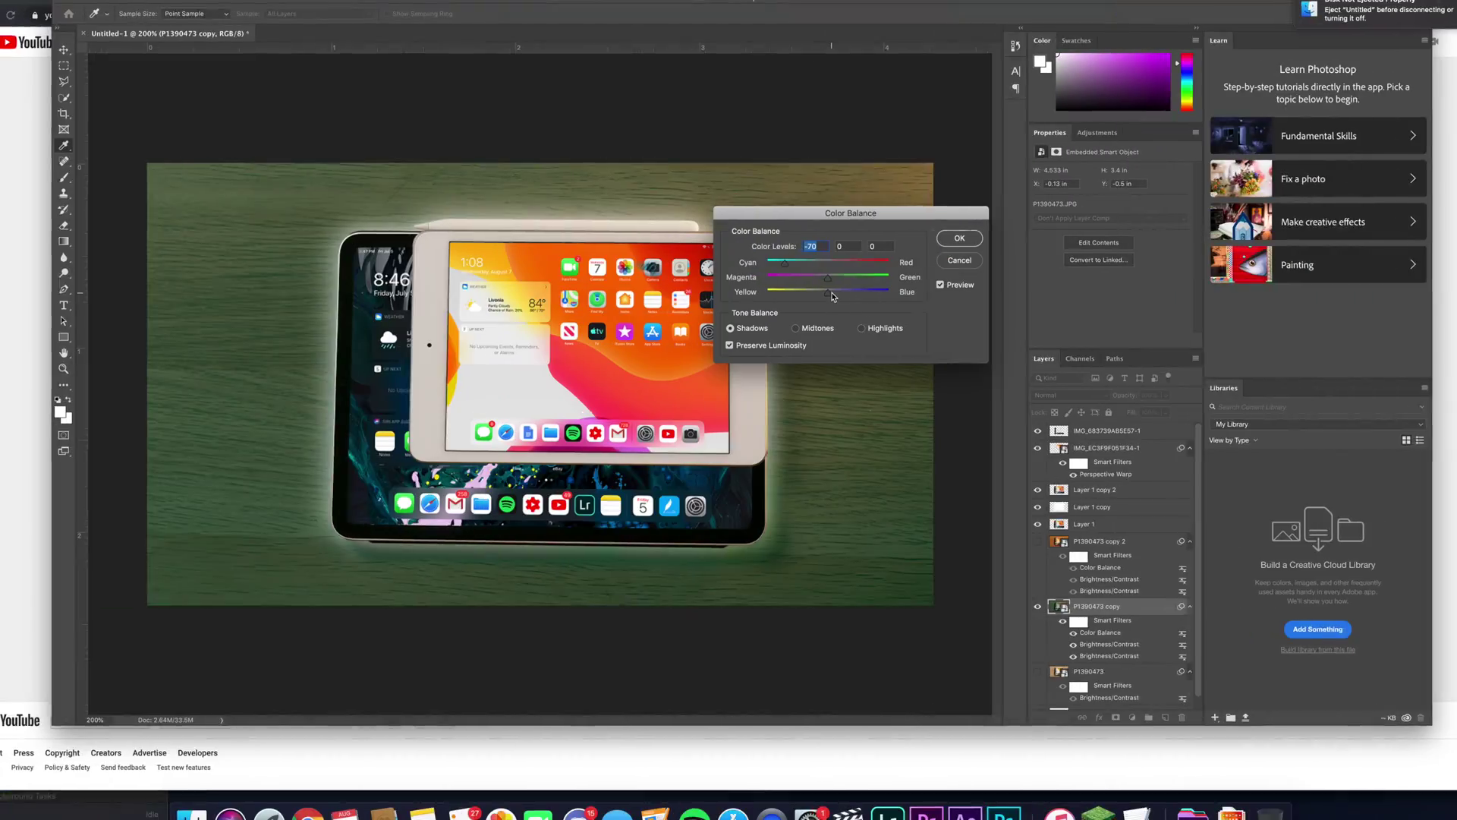
Shift the Shadows color balance toward blue on the P1390473 copy layer.
{"action": "left_click_drag", "start_coordinate": [832, 296], "coordinate": [852, 293]}
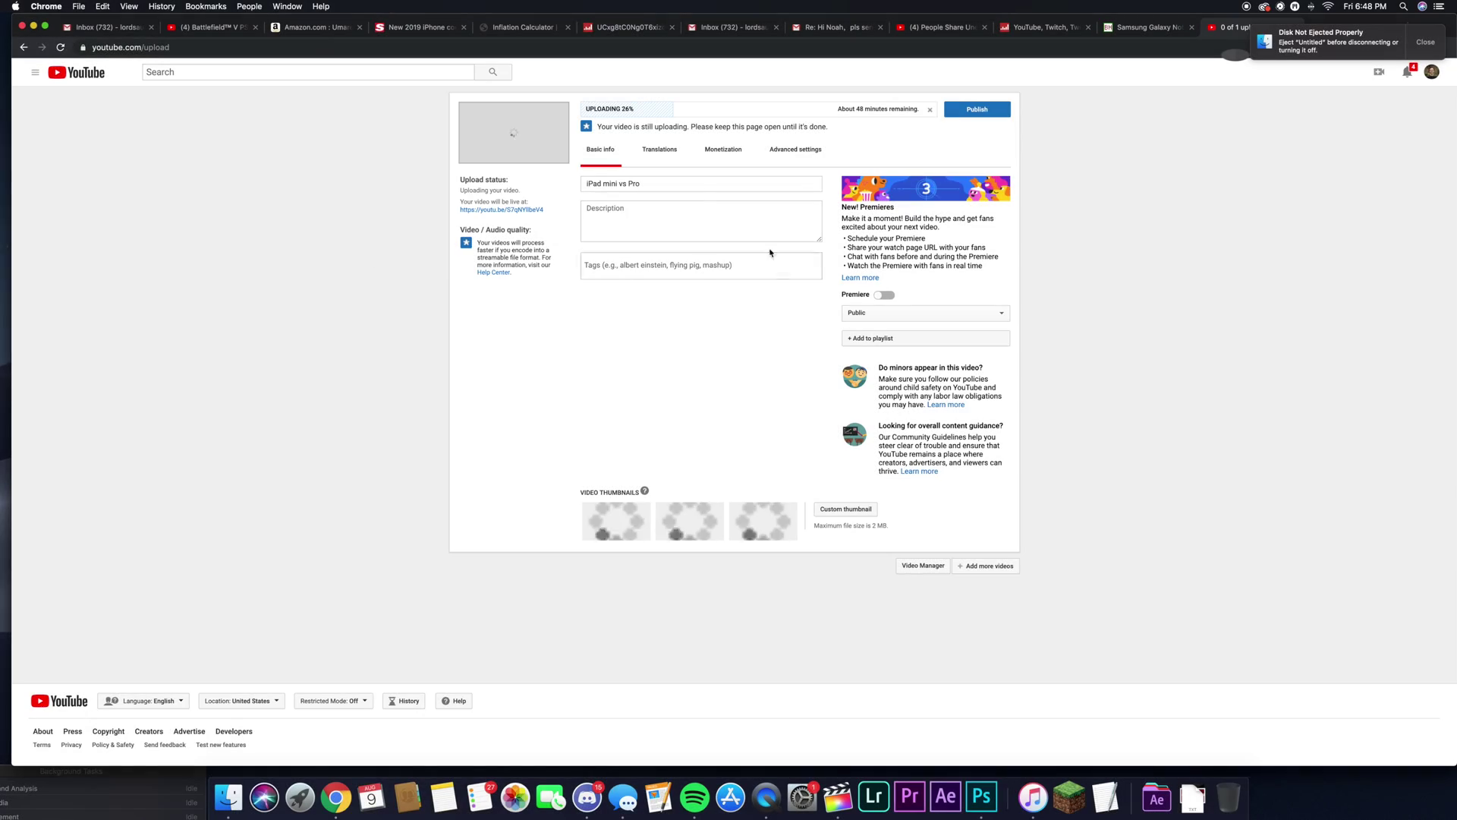
Switch to Photoshop and create a new 1280 x 720 px RGB document at 300 pixels/inch with a white background.
{"action": "left_click", "coordinate": [981, 797]}
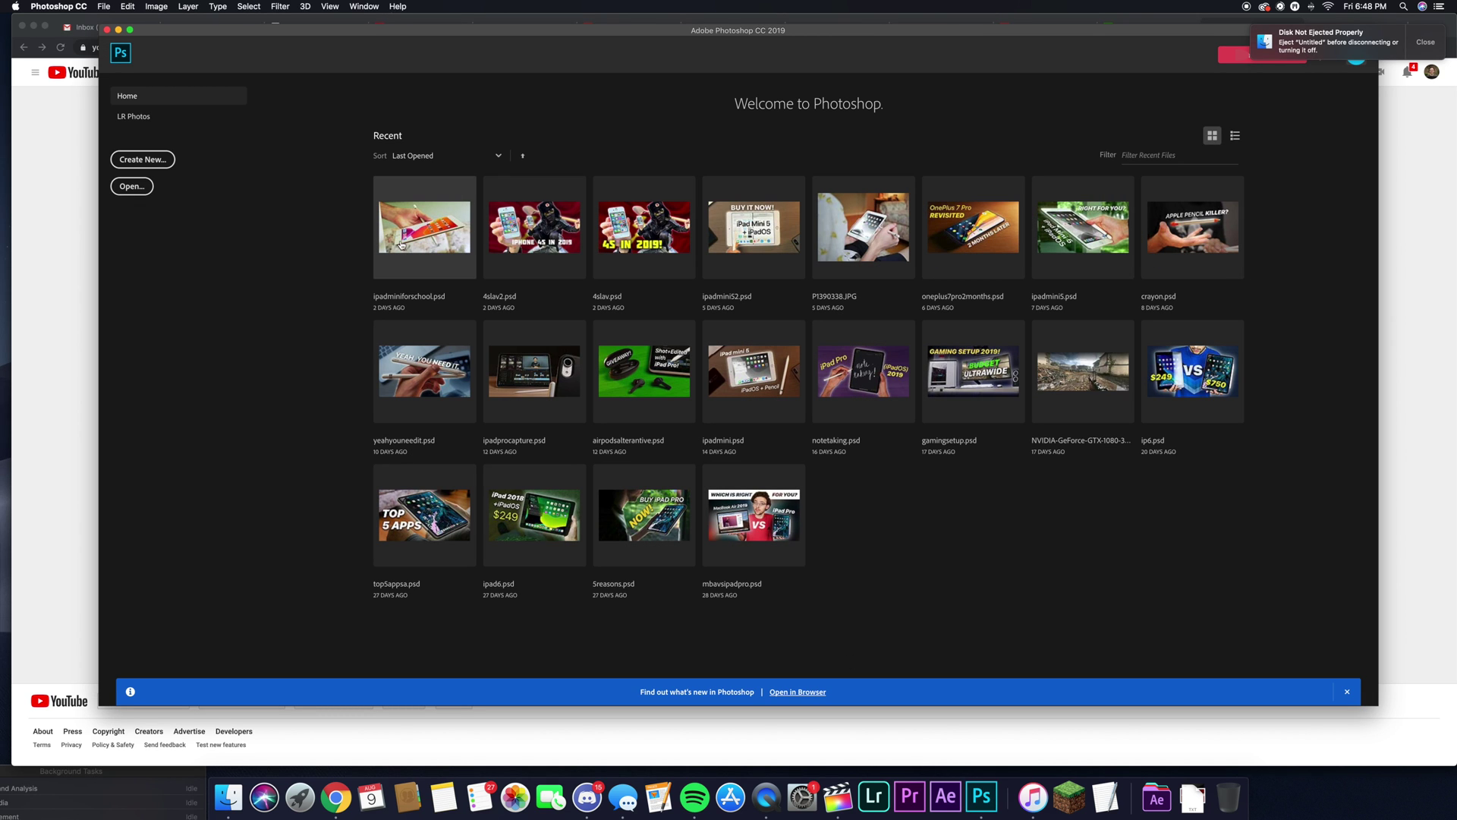
{"action": "left_click", "coordinate": [162, 161]}
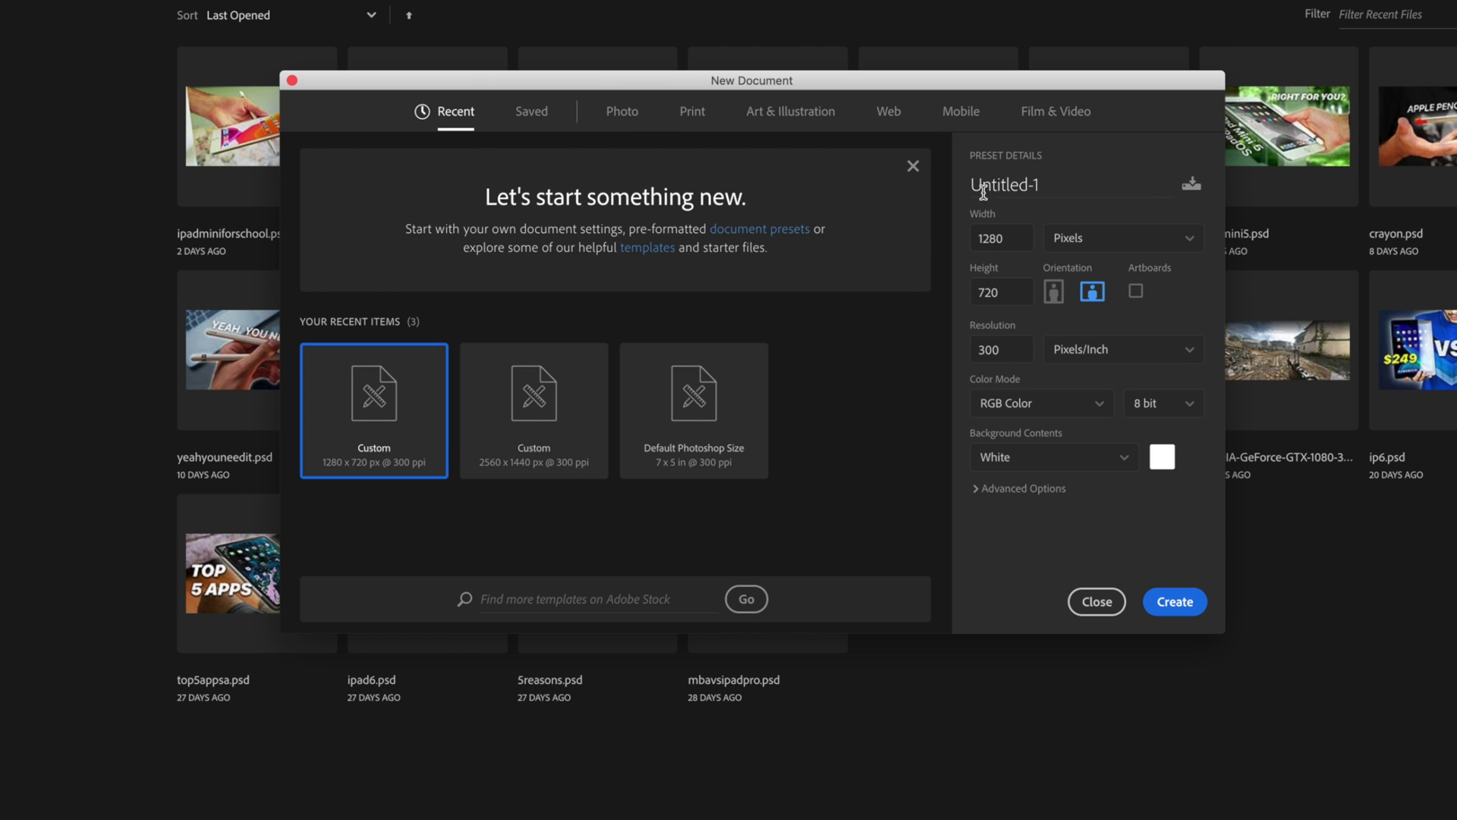
{"action": "left_click", "coordinate": [1176, 602]}
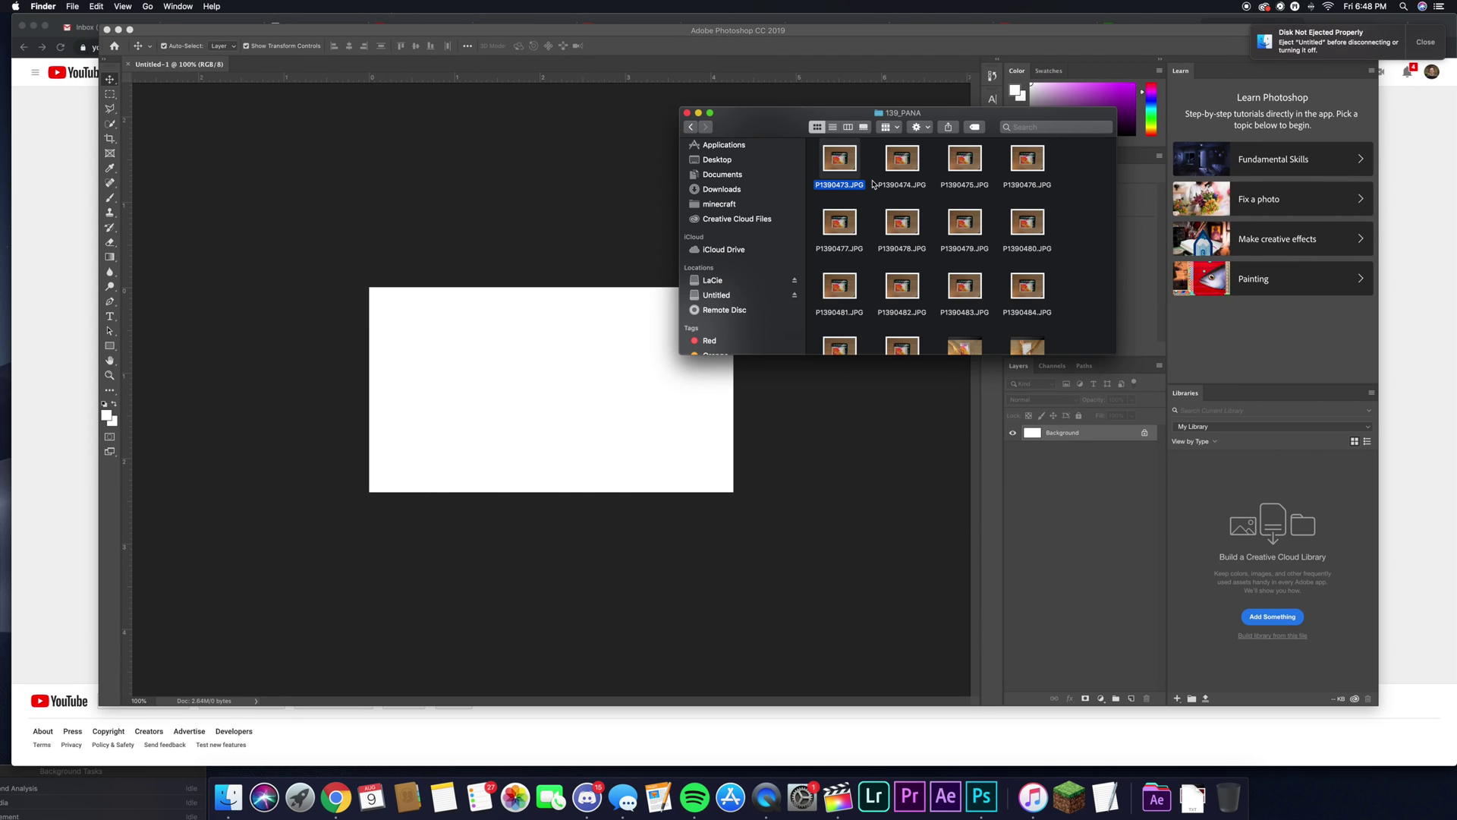
Preview P1390473.JPG in the 139_PANA folder and place it in the new document.
{"action": "scroll", "coordinate": [893, 241], "scroll_direction": "up", "scroll_amount": 1}
{"action": "scroll", "coordinate": [894, 240], "scroll_direction": "up", "scroll_amount": 1}
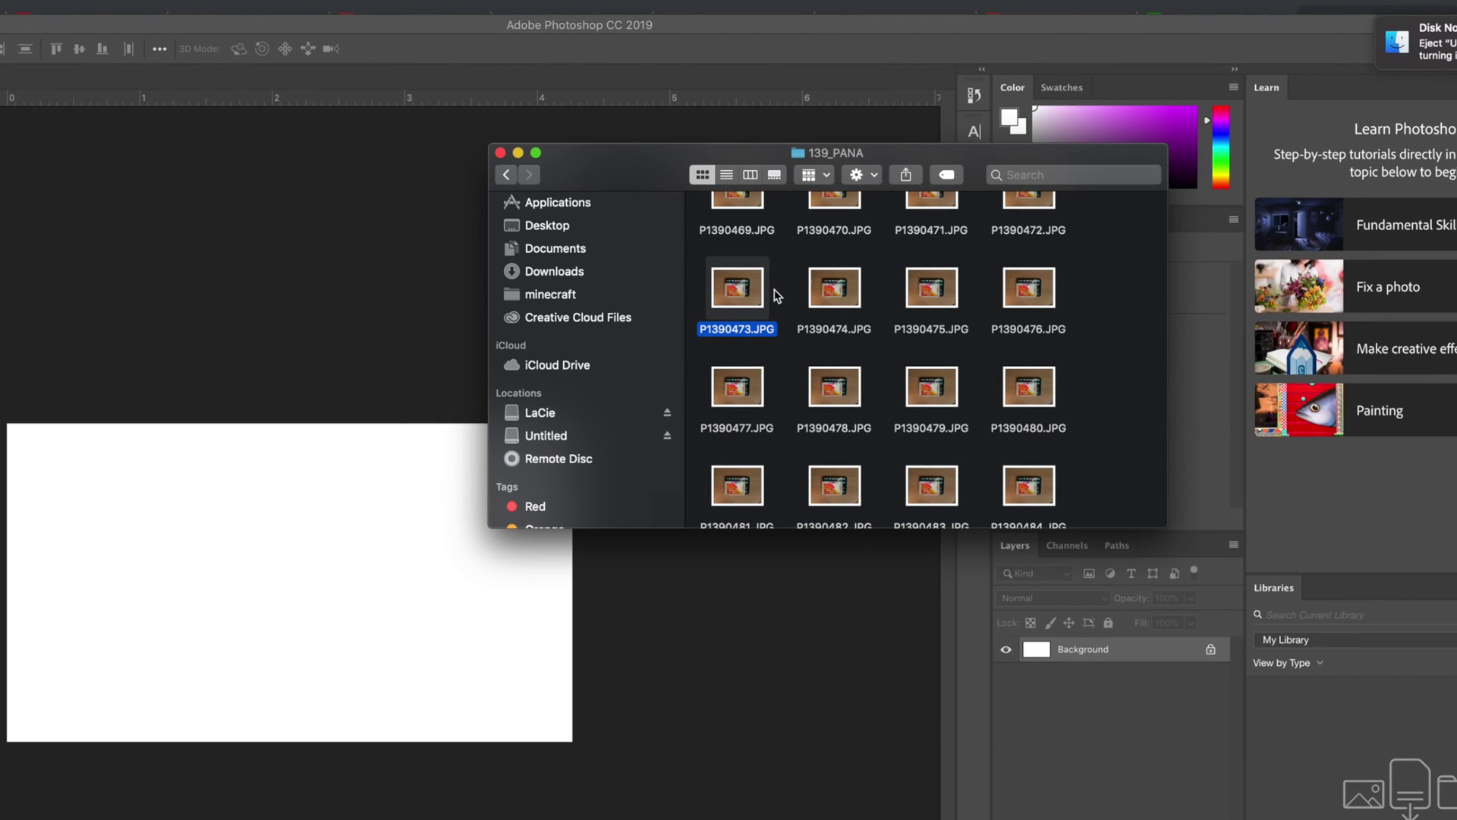
{"action": "key", "text": "space"}
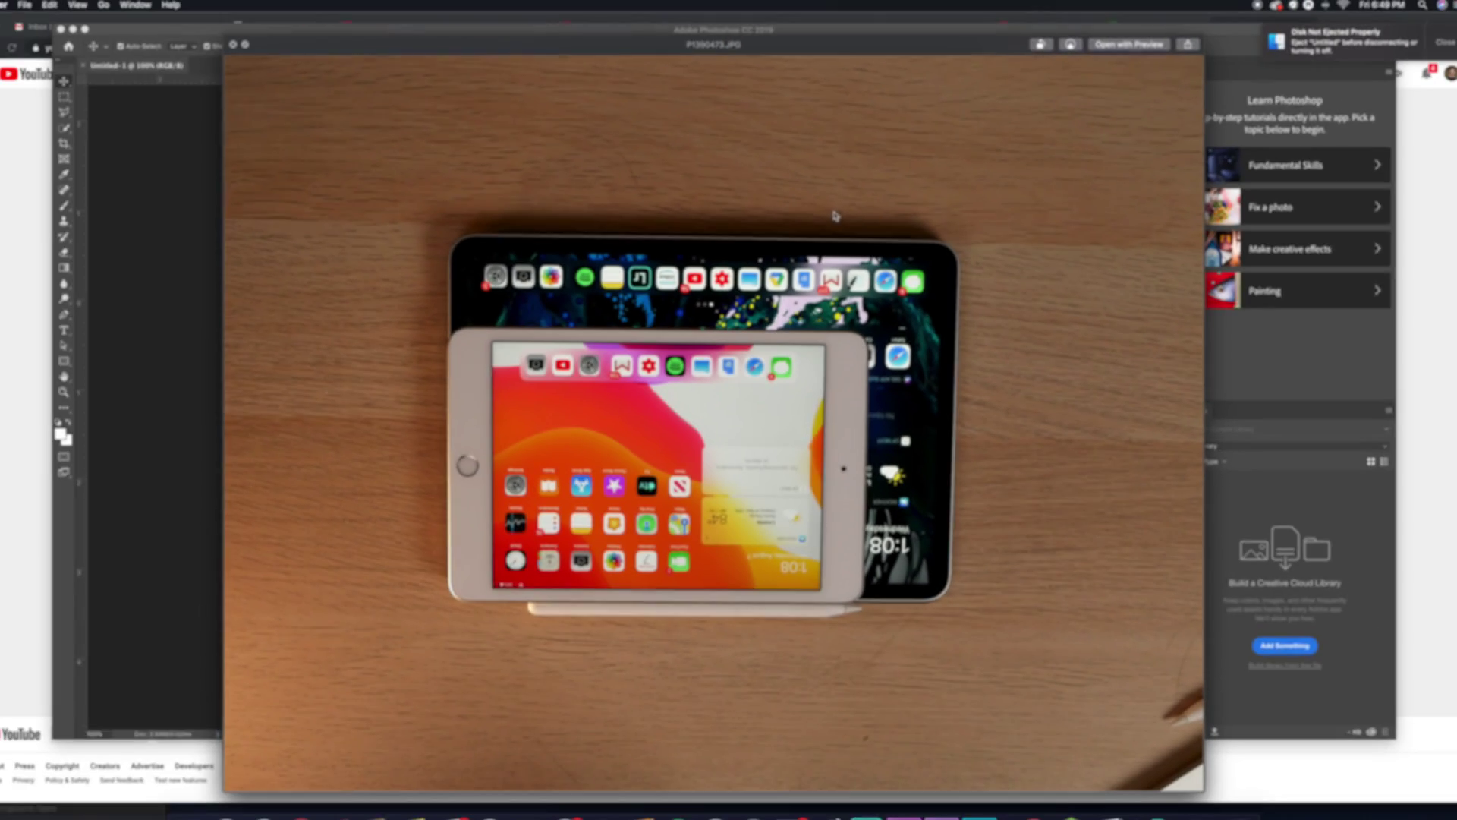
{"action": "key", "text": "space"}
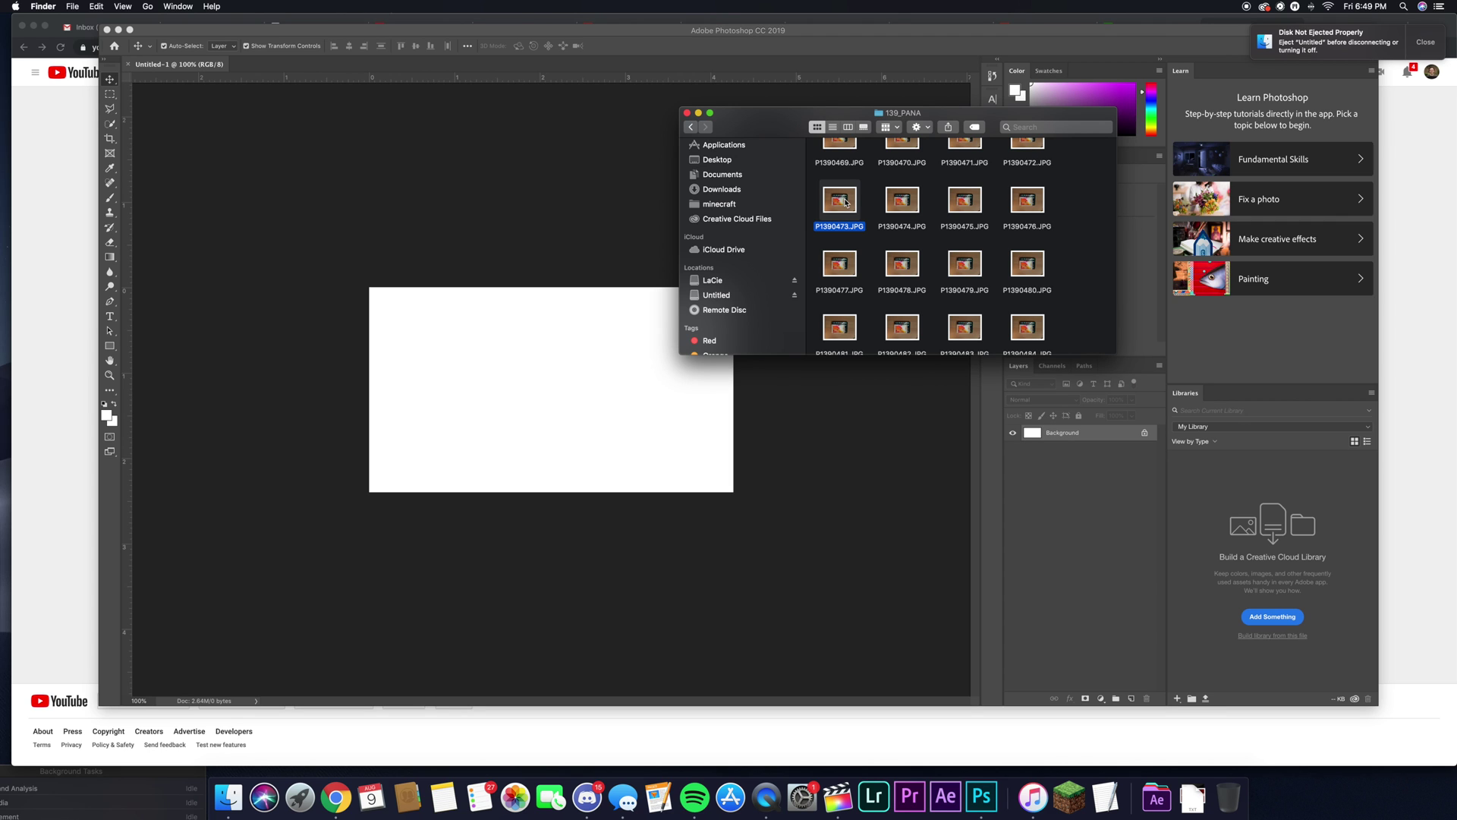
{"action": "left_click_drag", "start_coordinate": [846, 204], "coordinate": [579, 338]}
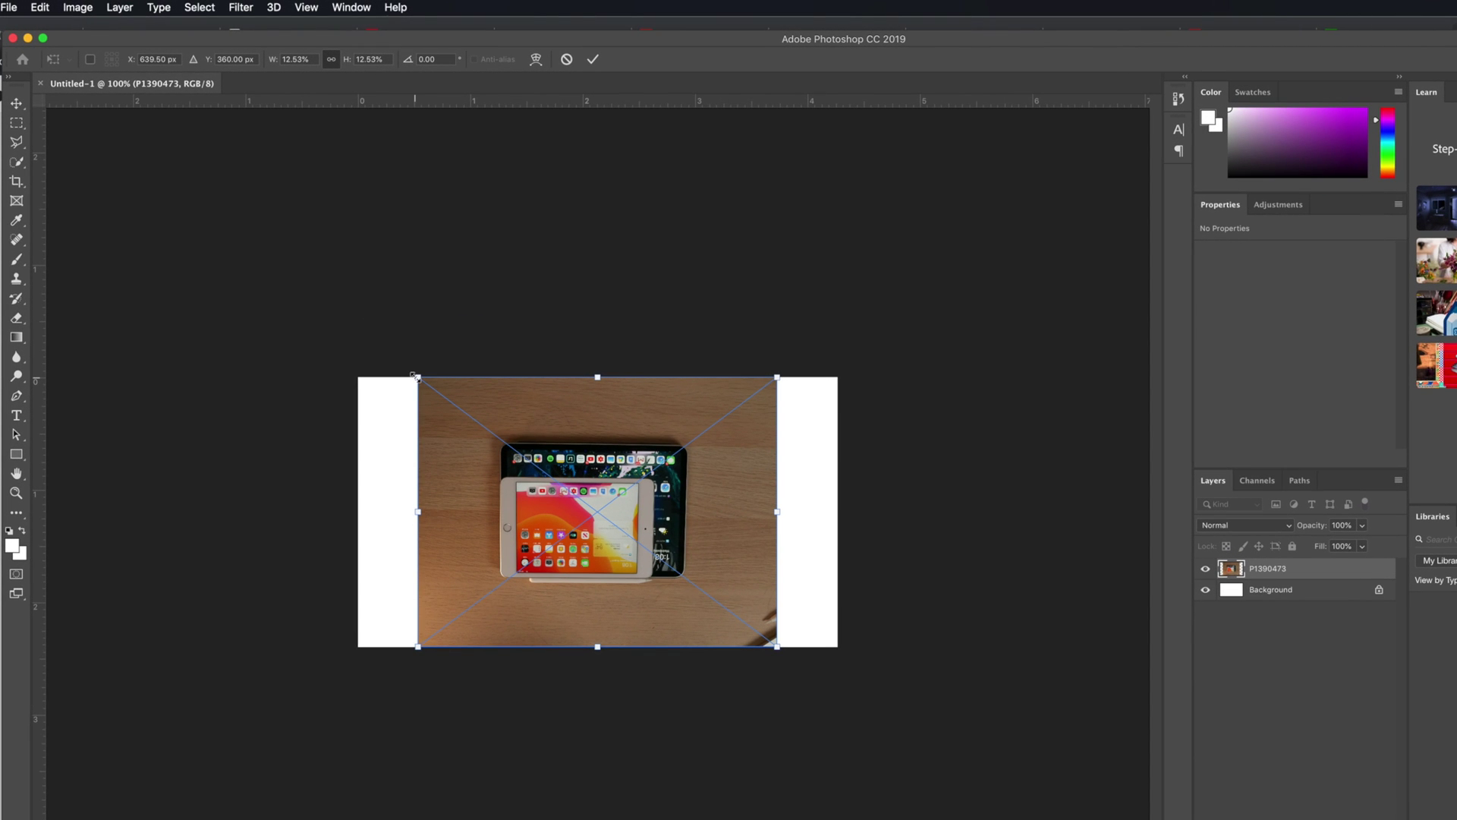
{"action": "left_click", "coordinate": [593, 59]}
Scale the placed photo to 19% and rotate it to -180 degrees.
{"action": "key", "text": "ctrl+t"}
{"action": "type", "text": "19"}
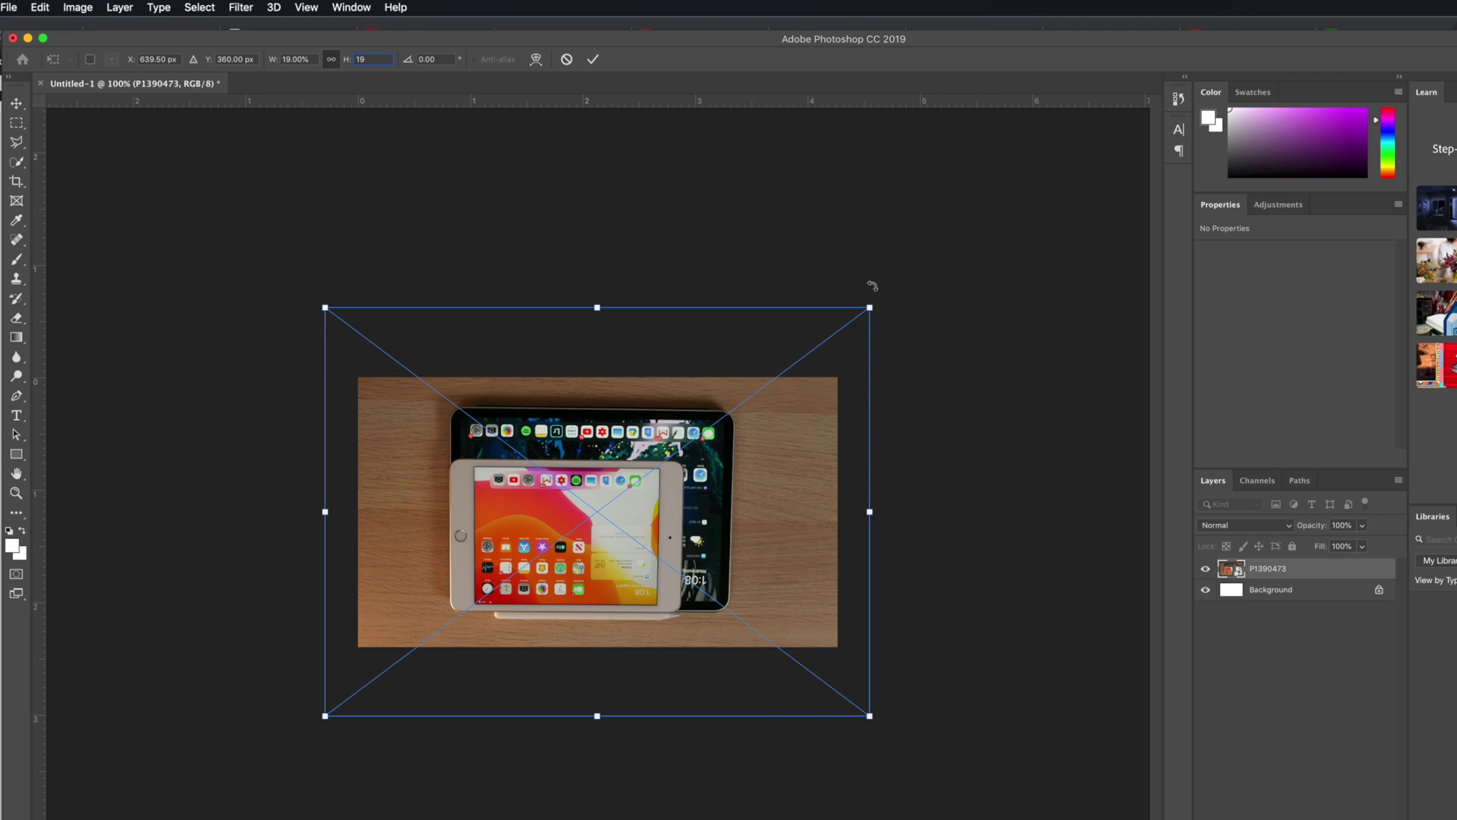
{"action": "left_click_drag", "start_coordinate": [895, 311], "coordinate": [299, 706]}
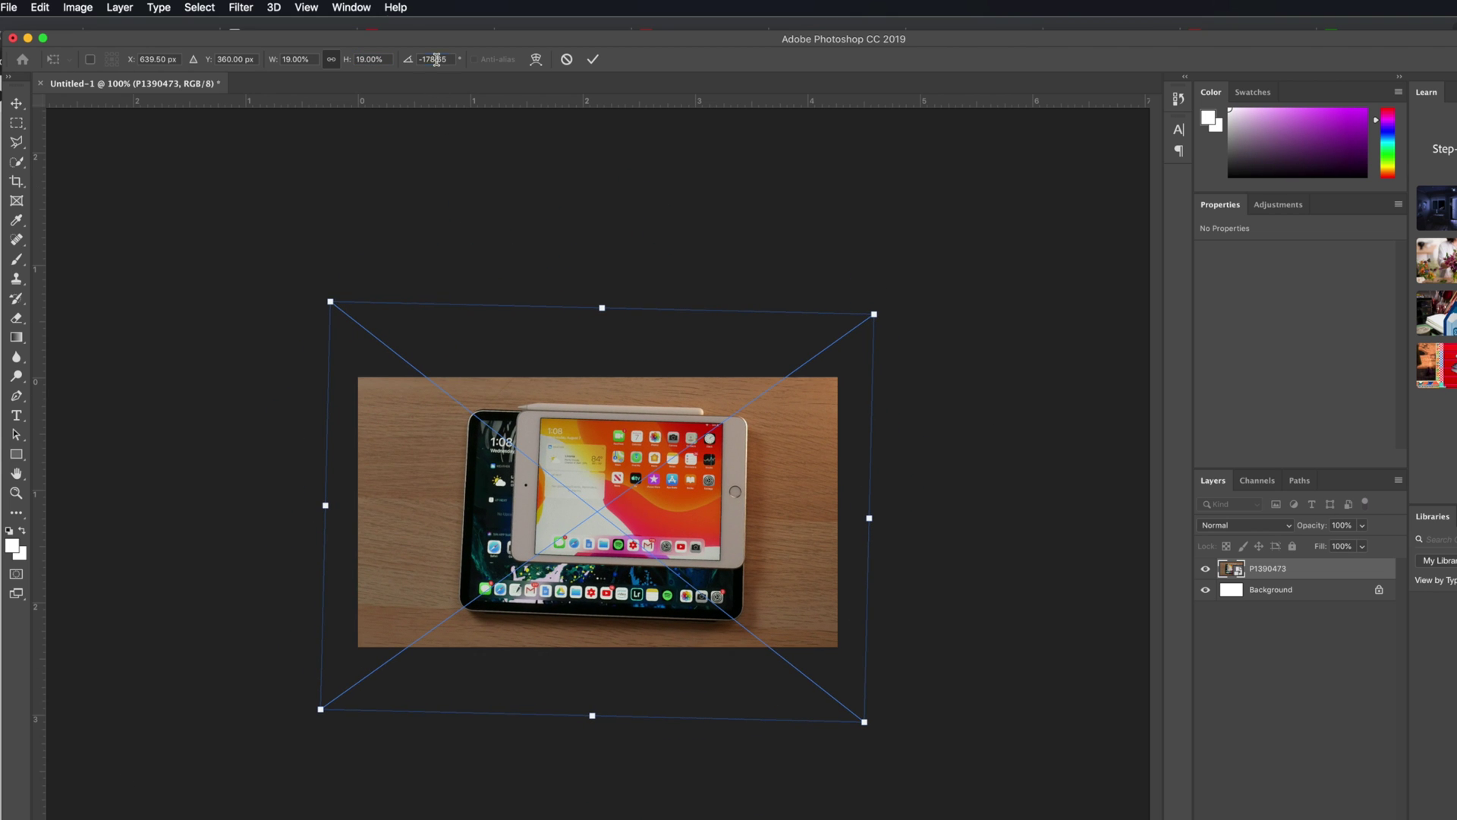
{"action": "type", "text": "-180"}
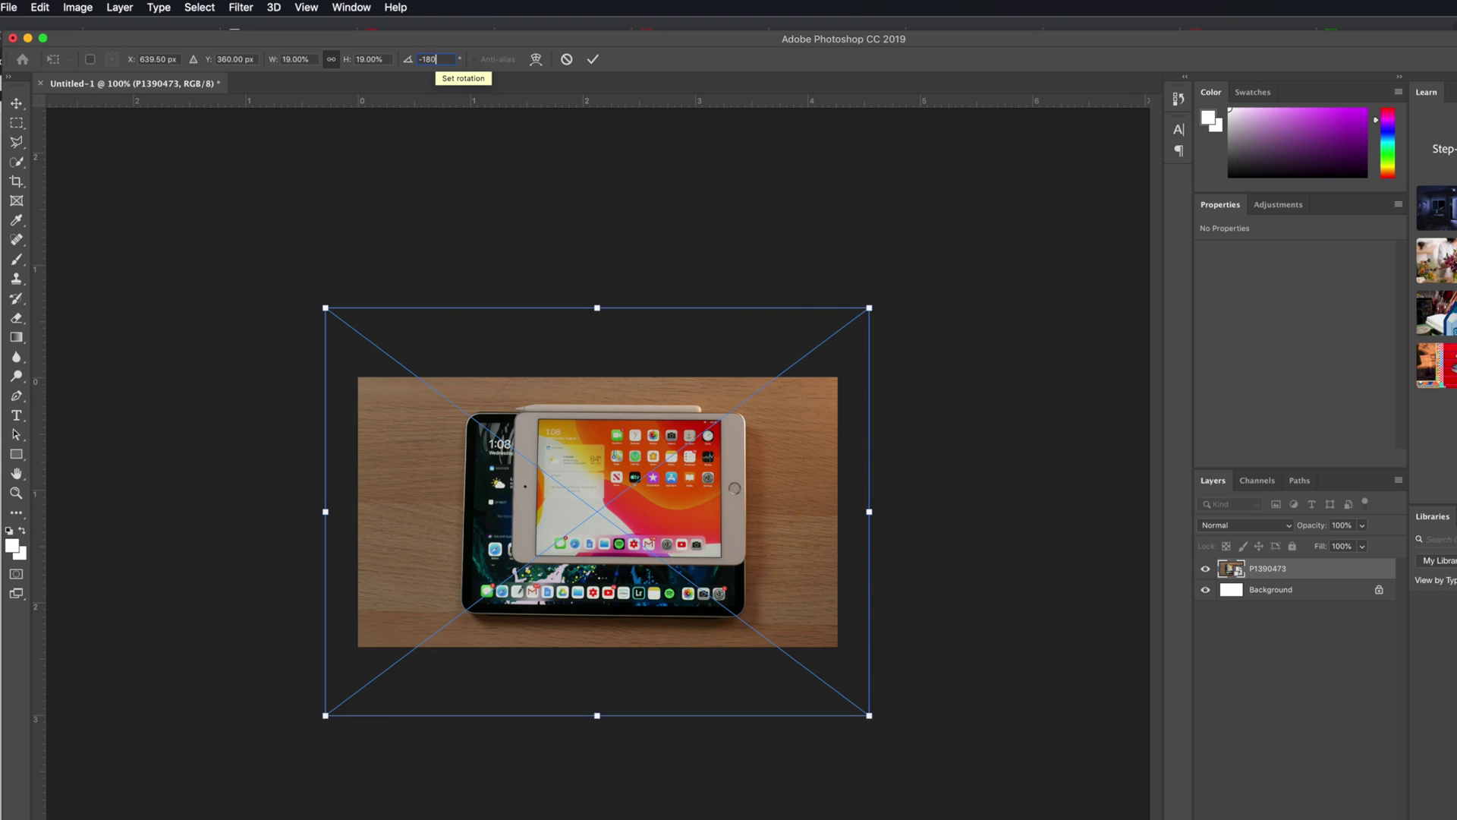
{"action": "left_click", "coordinate": [593, 61]}
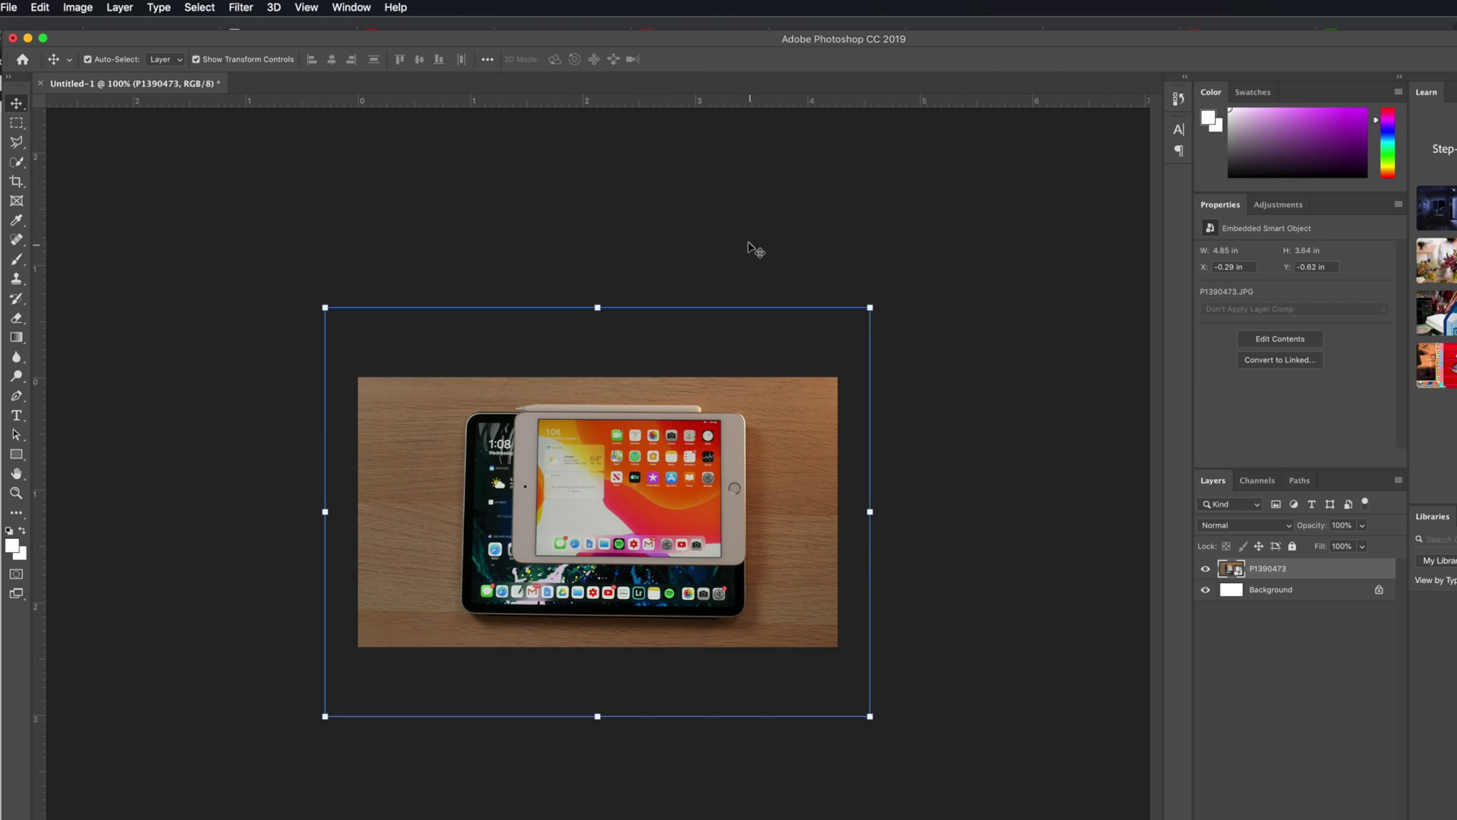
Apply a Brightness/Contrast adjustment to the photo layer with Brightness at 55.
{"action": "left_click", "coordinate": [79, 7]}
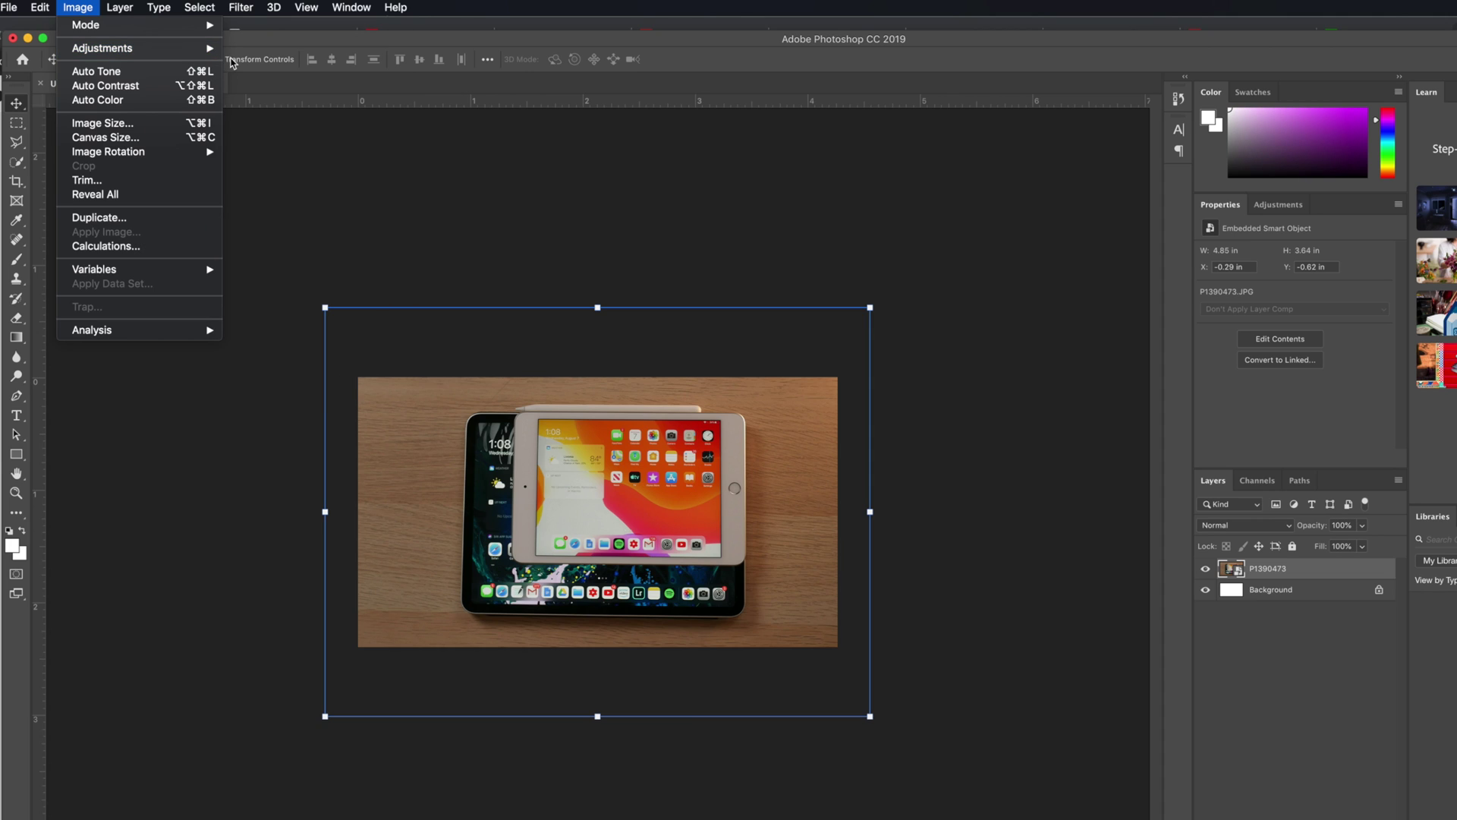
{"action": "mouse_move", "coordinate": [115, 15]}
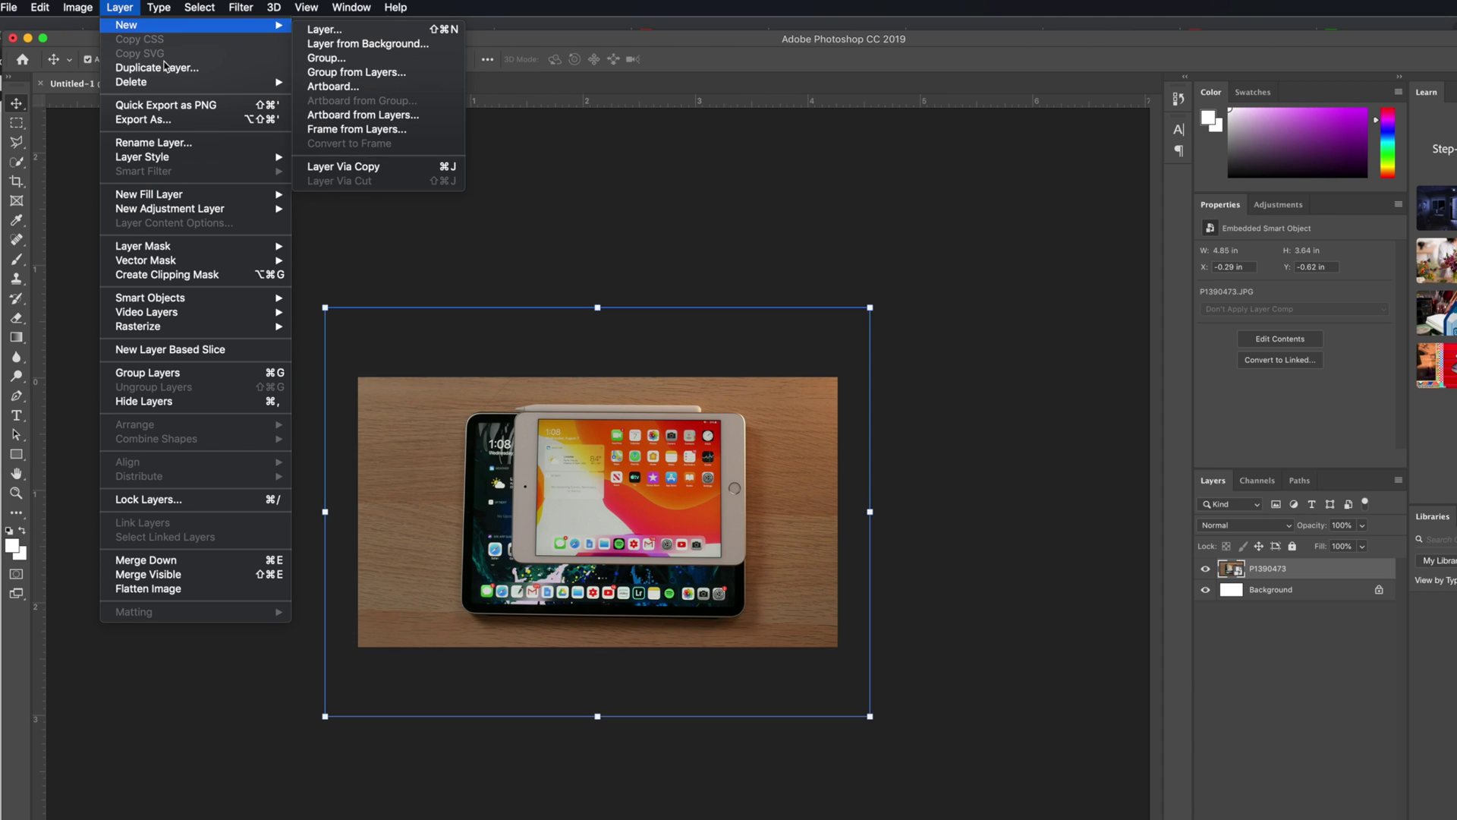
{"action": "mouse_move", "coordinate": [114, 47]}
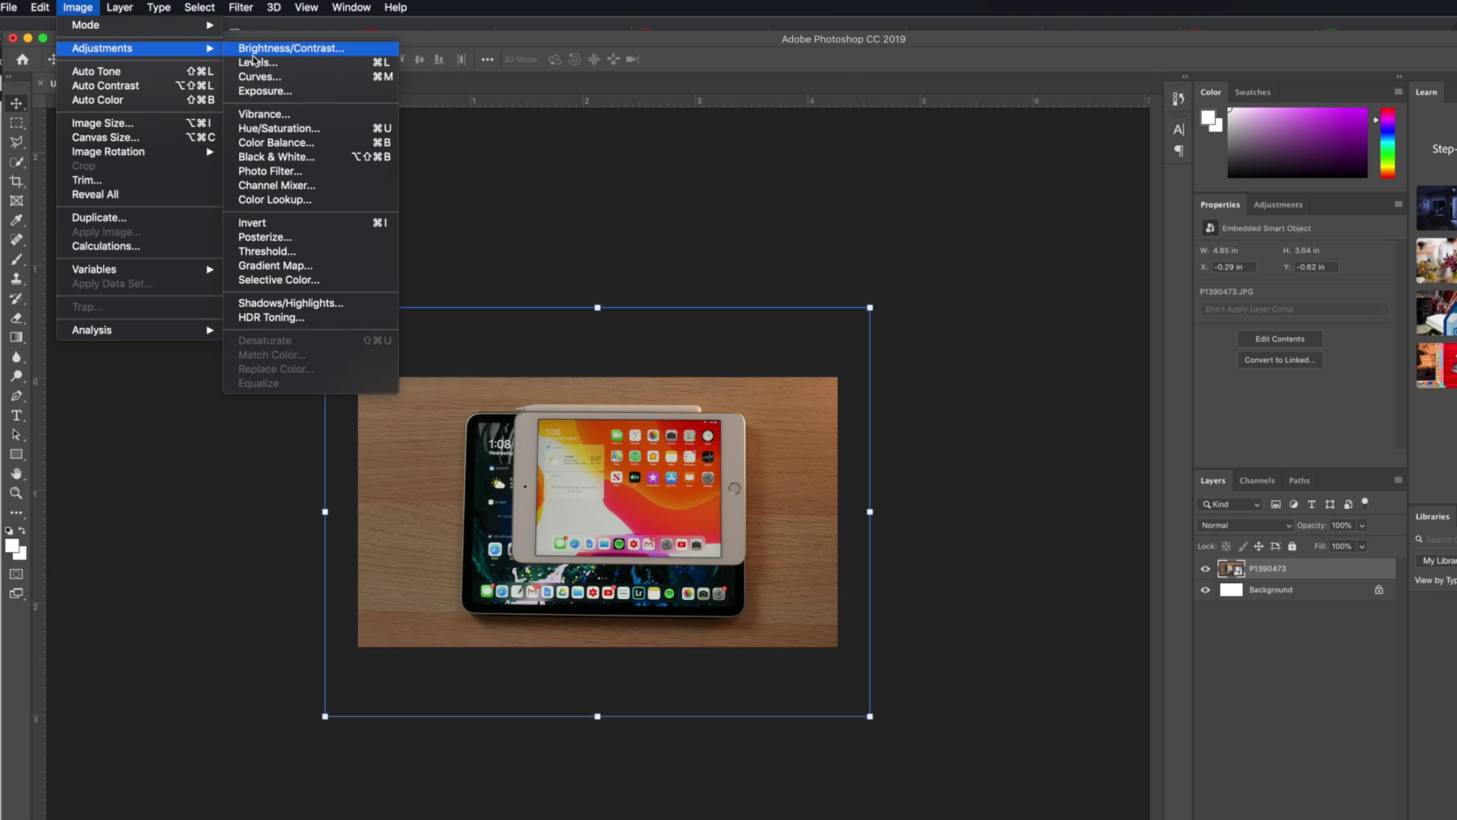
{"action": "left_click", "coordinate": [280, 49]}
{"action": "left_click_drag", "start_coordinate": [965, 319], "coordinate": [986, 319]}
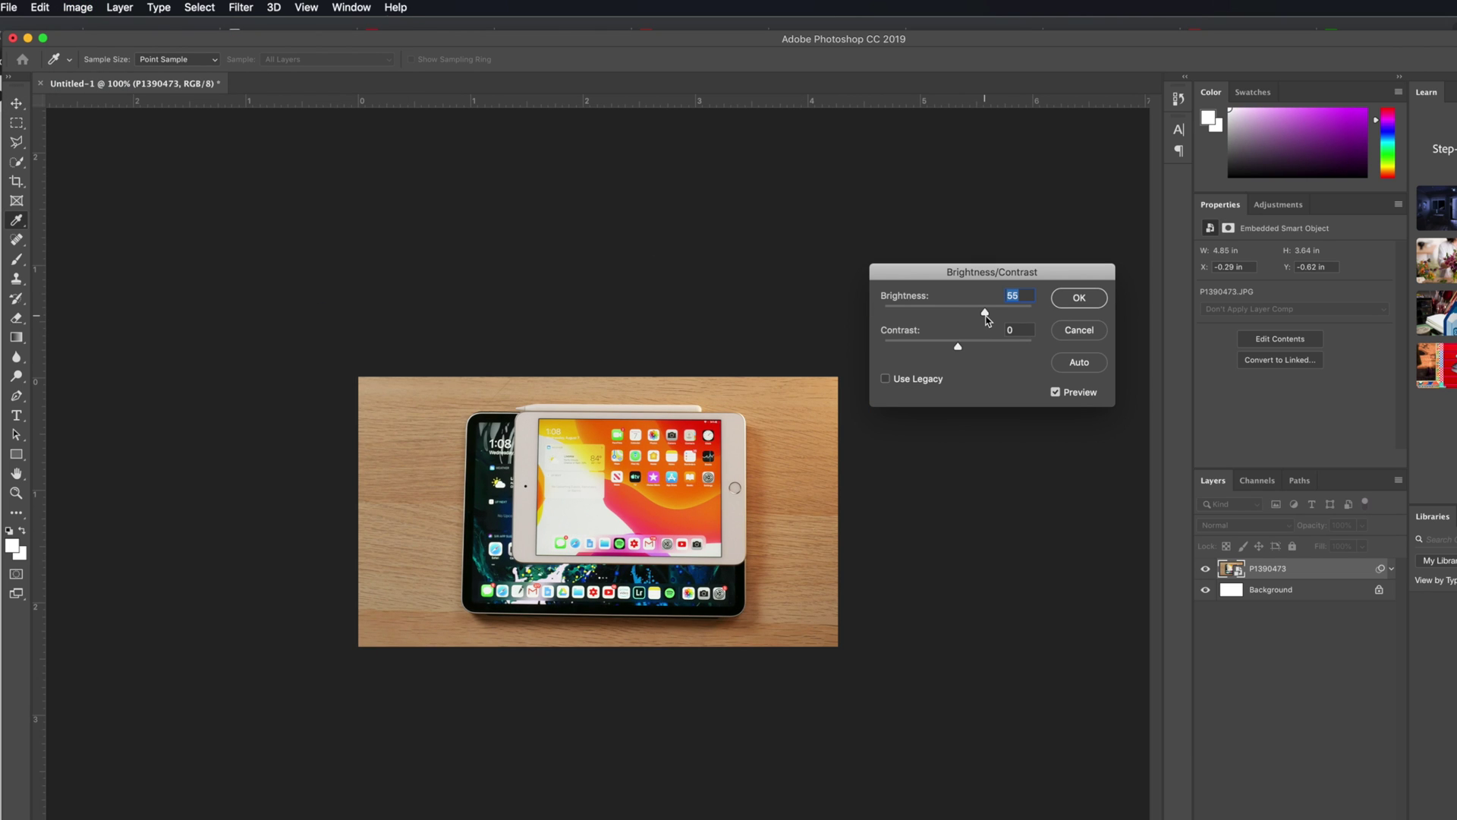
{"action": "left_click", "coordinate": [1079, 298]}
Enlarge the photo to about 20% and shift its center horizontally to about 614 px.
{"action": "left_click", "coordinate": [868, 304]}
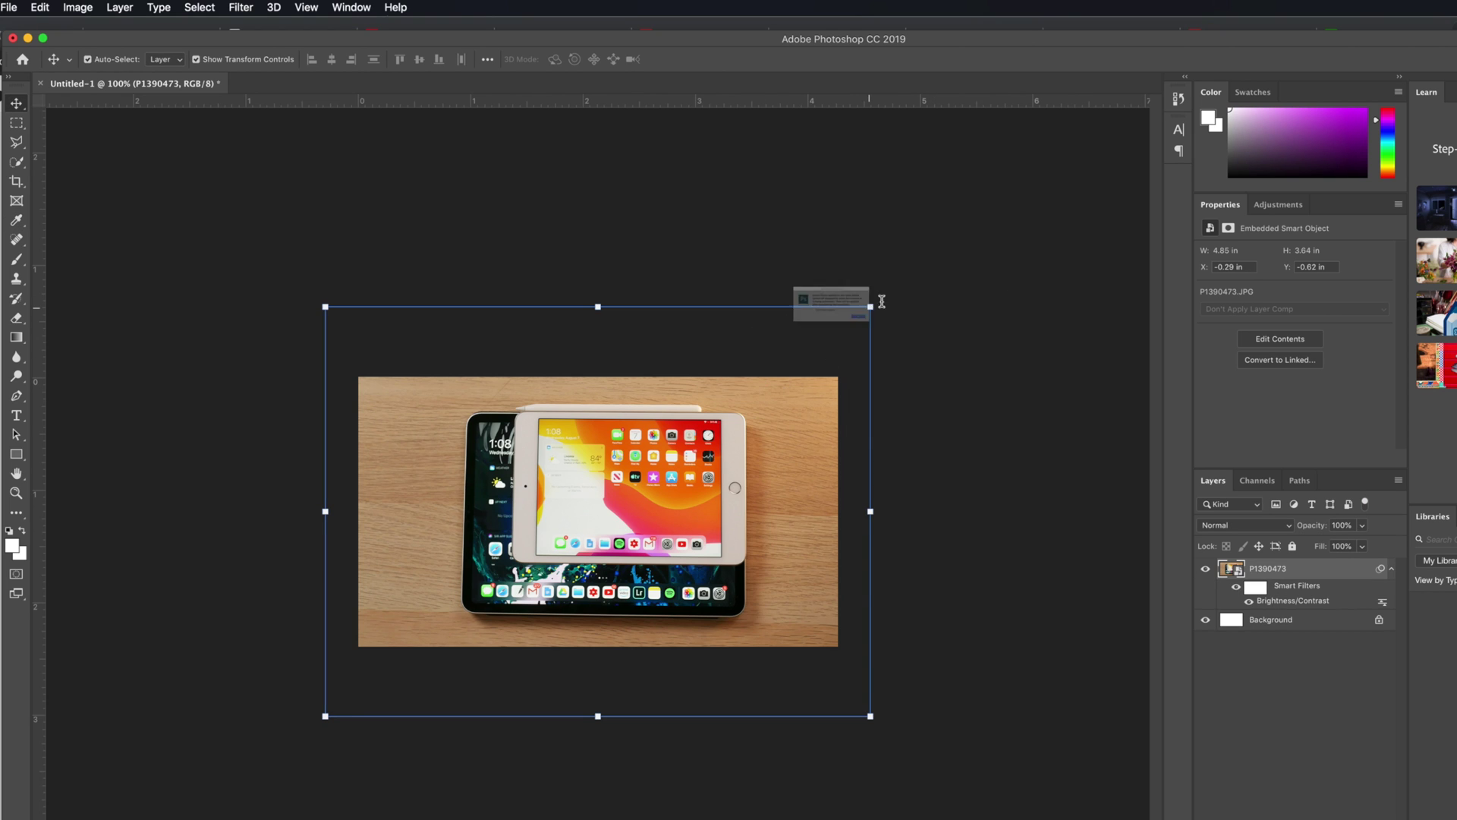
{"action": "left_click", "coordinate": [943, 353]}
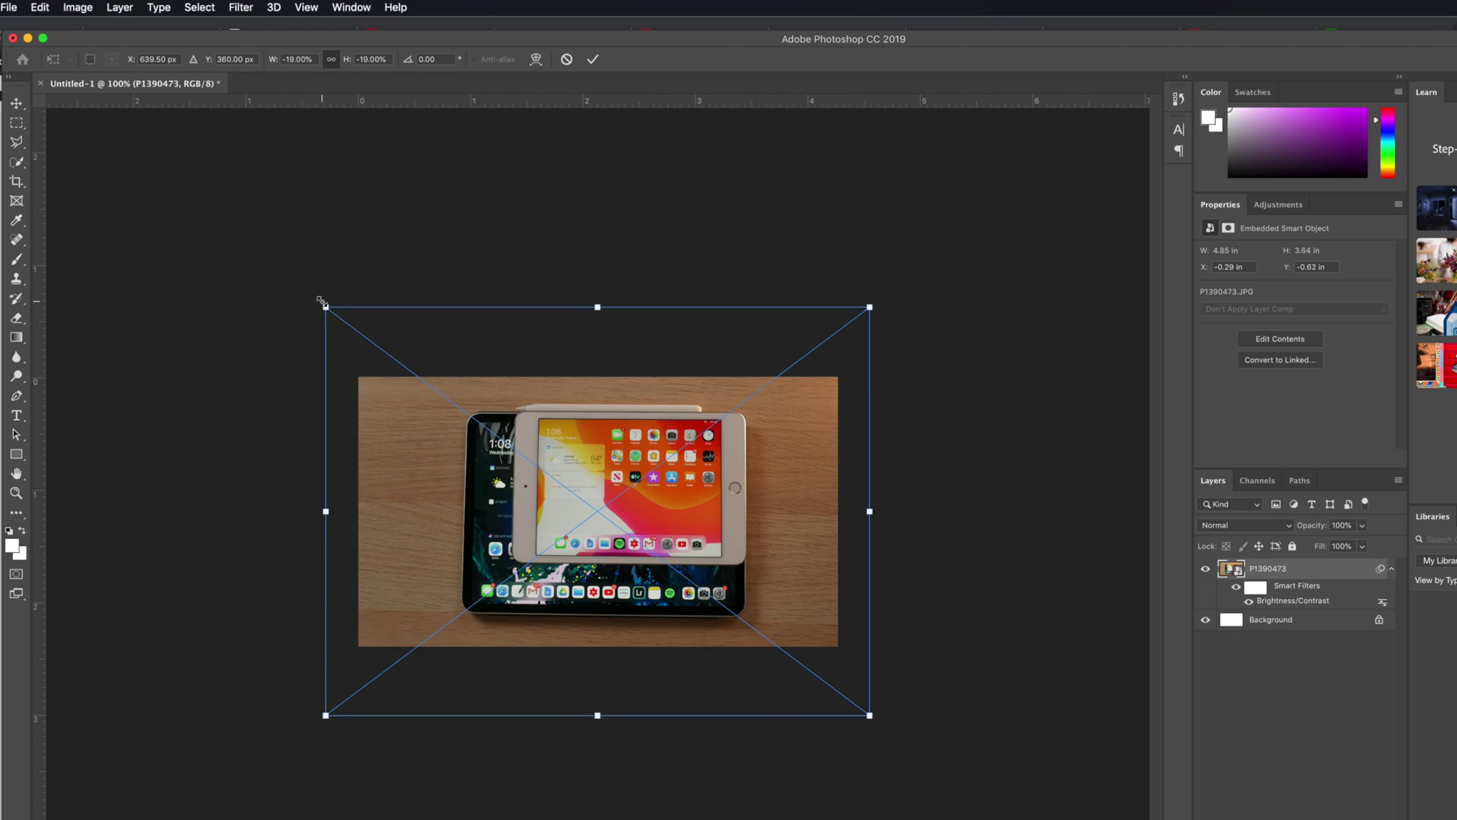
{"action": "left_click_drag", "start_coordinate": [326, 307], "coordinate": [295, 284]}
{"action": "left_click_drag", "start_coordinate": [557, 507], "coordinate": [599, 496]}
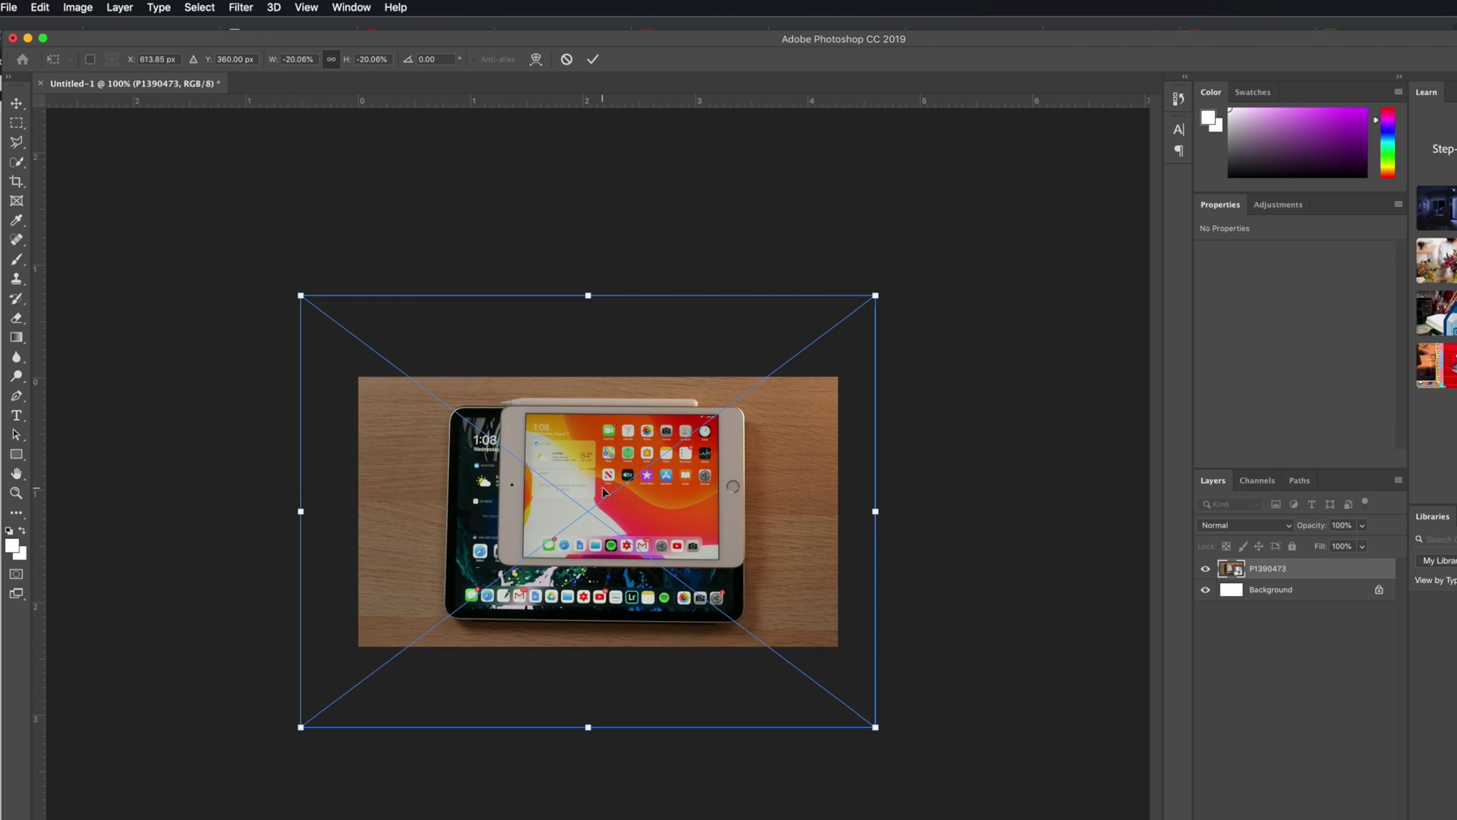
{"action": "left_click", "coordinate": [593, 59]}
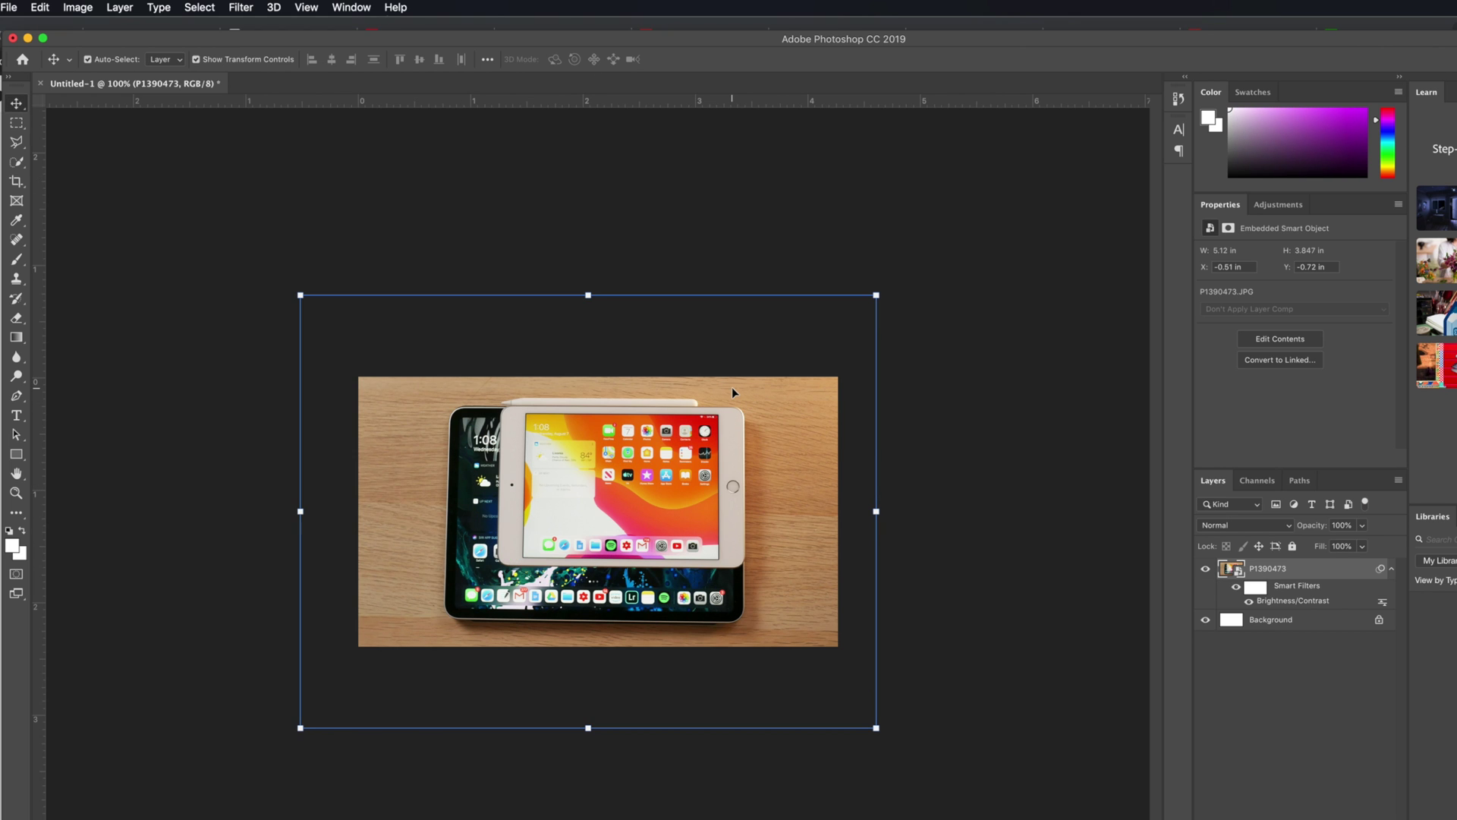
Resize the photo with linked proportions to about 4.53 x 3.4 in, placing it at about X -0.13 in, Y -0.5 in.
{"action": "key", "text": "super+equal"}
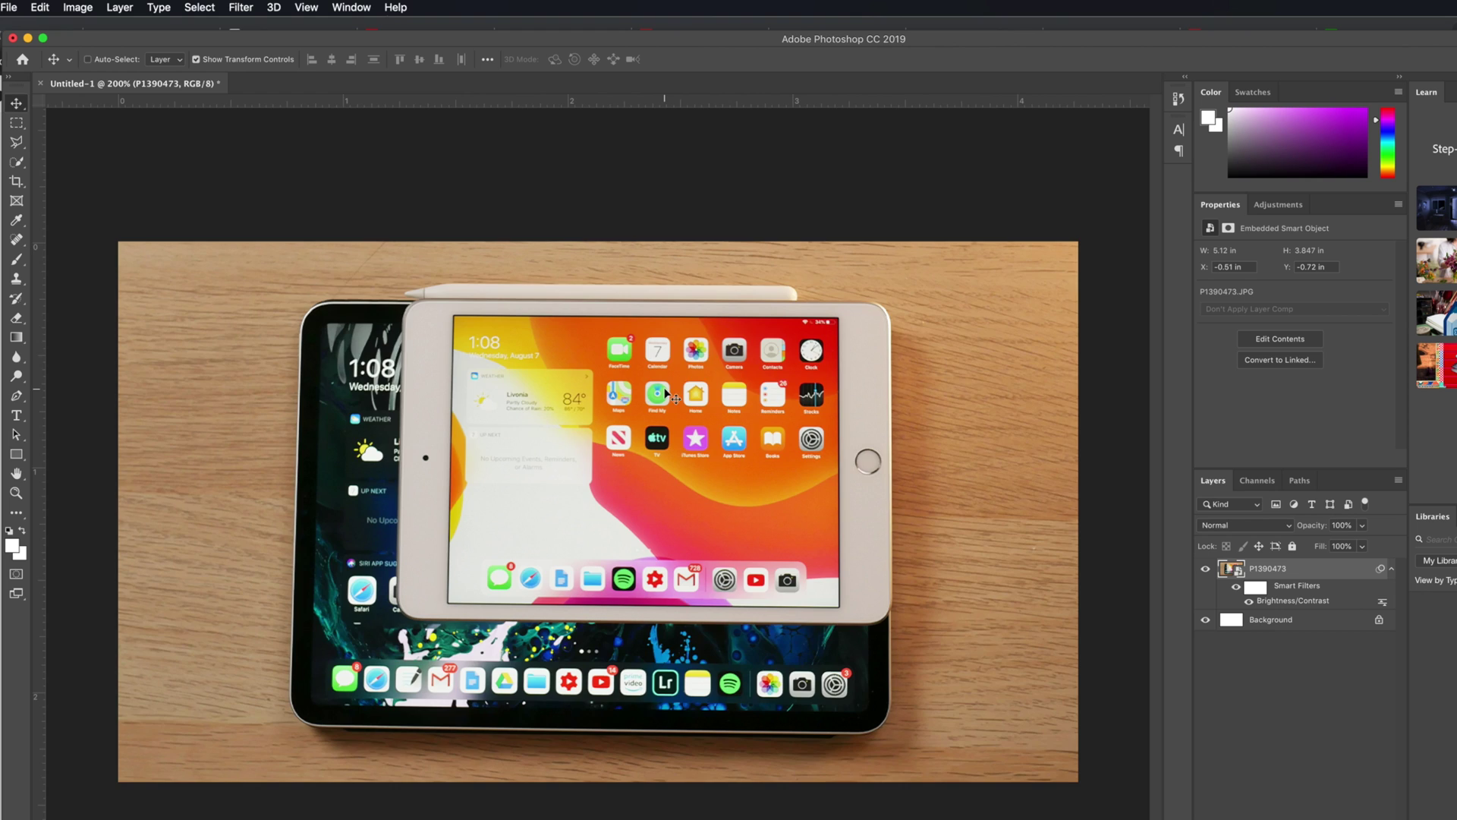
{"action": "key", "text": "super+minus"}
{"action": "left_click", "coordinate": [299, 293]}
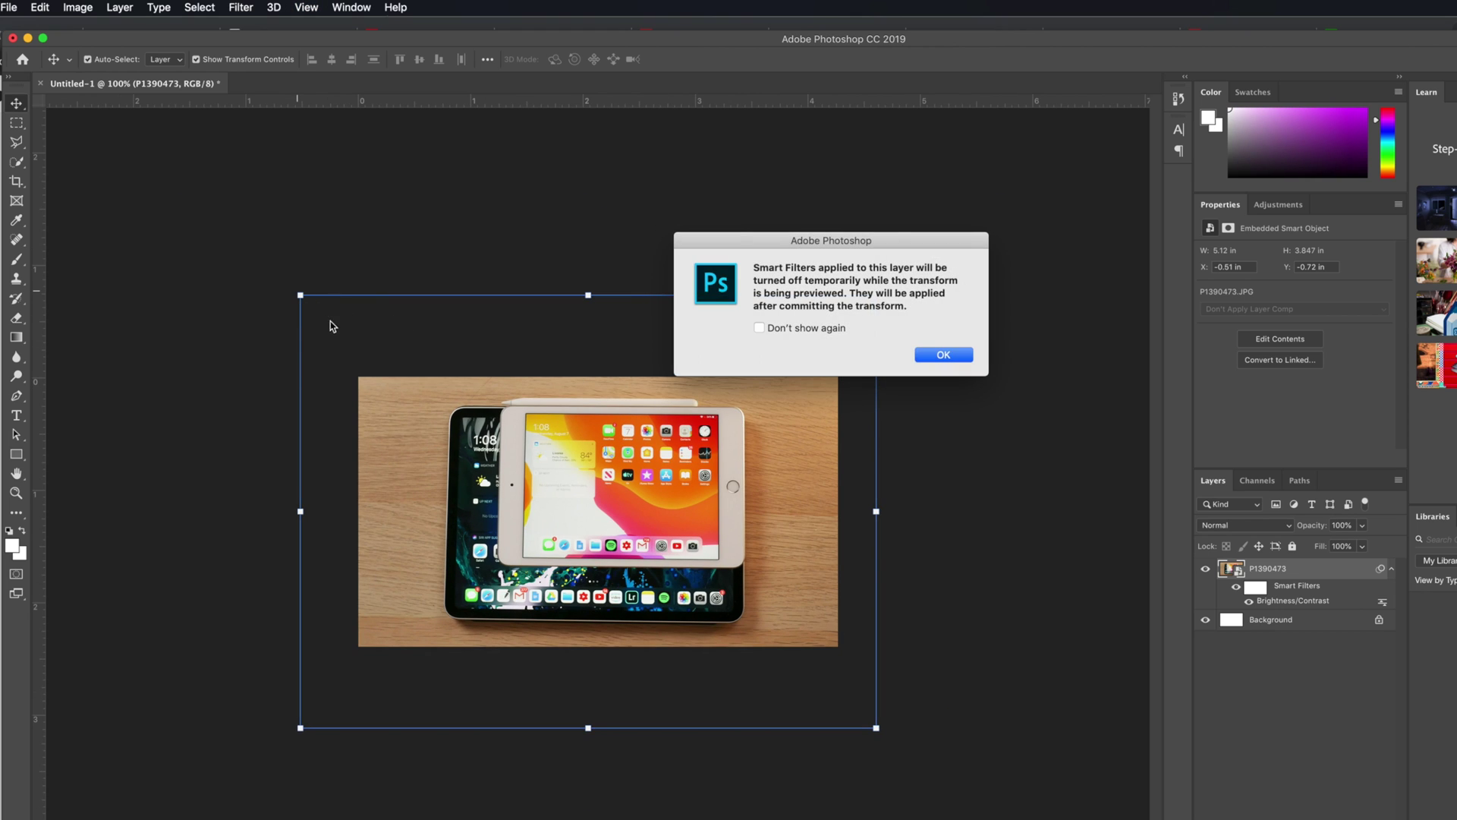
{"action": "left_click", "coordinate": [943, 354]}
{"action": "left_click_drag", "start_coordinate": [301, 295], "coordinate": [388, 359]}
{"action": "left_click", "coordinate": [331, 61]}
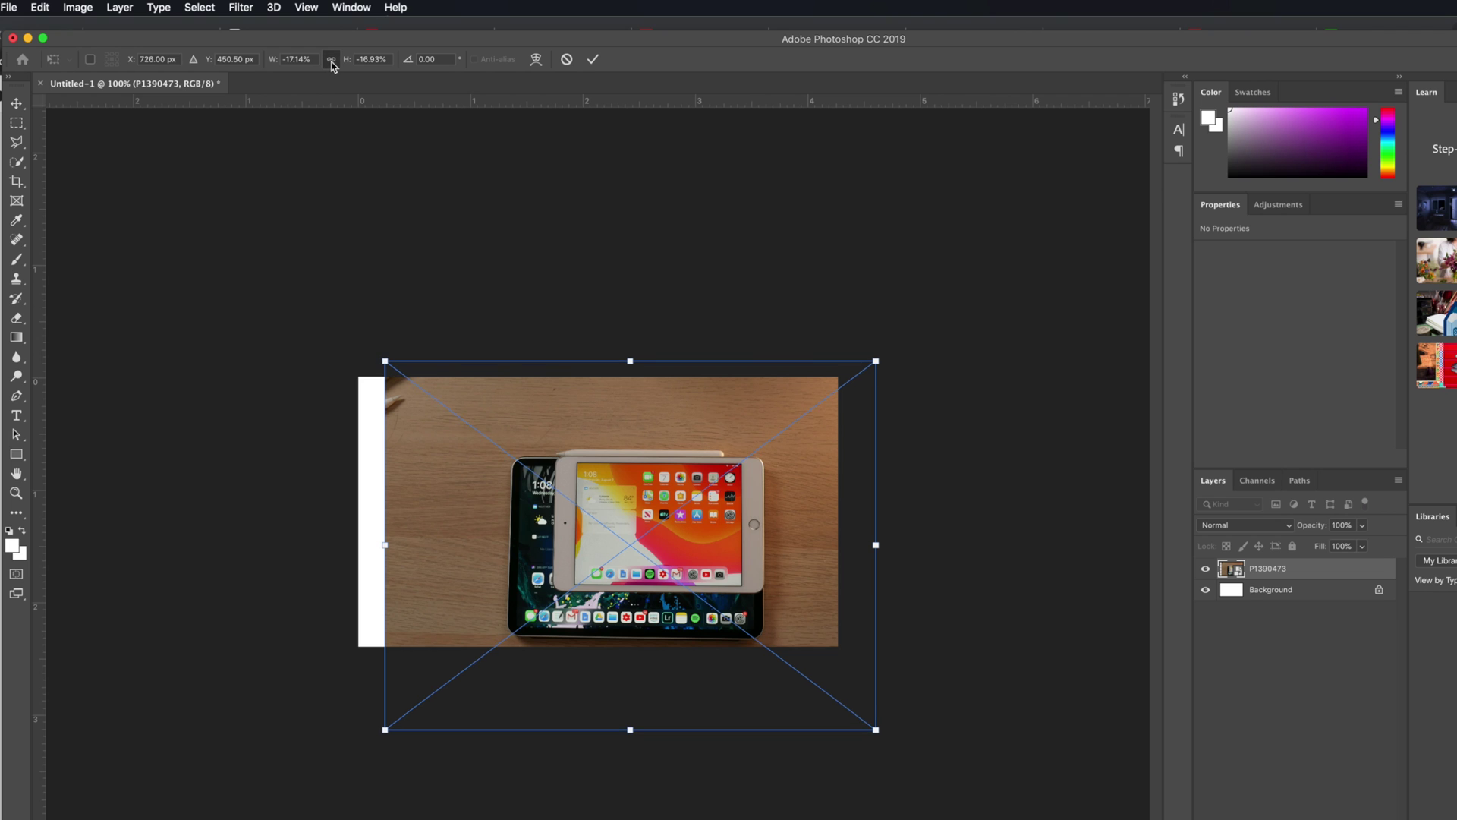
{"action": "left_click_drag", "start_coordinate": [668, 453], "coordinate": [629, 430]}
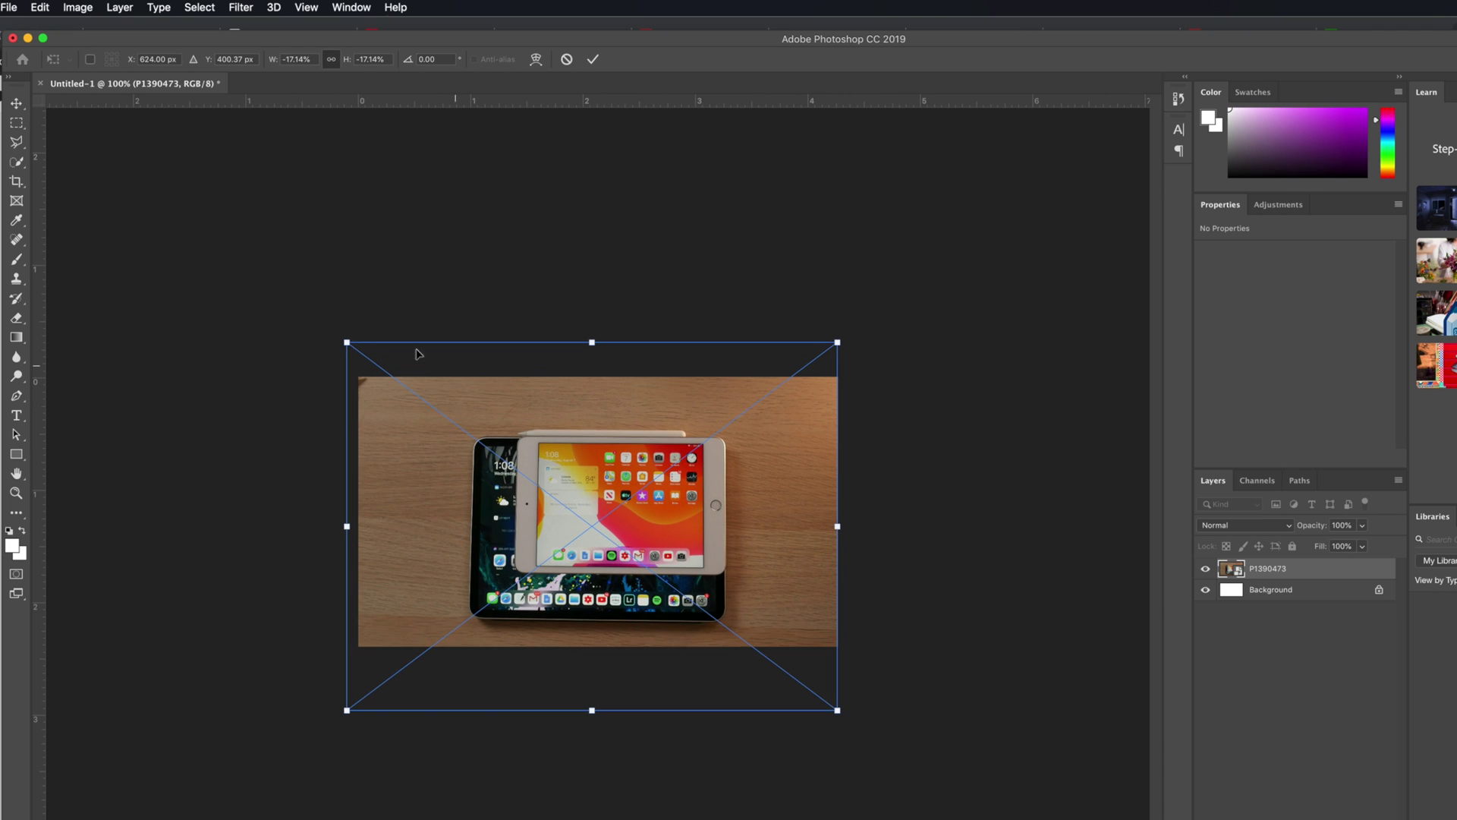
{"action": "left_click_drag", "start_coordinate": [345, 336], "coordinate": [330, 325]}
{"action": "mouse_move", "coordinate": [651, 556]}
{"action": "left_mouse_down"}
{"action": "mouse_move", "coordinate": [654, 539]}
{"action": "mouse_move", "coordinate": [665, 549]}
{"action": "left_mouse_up"}
{"action": "left_click", "coordinate": [593, 59]}
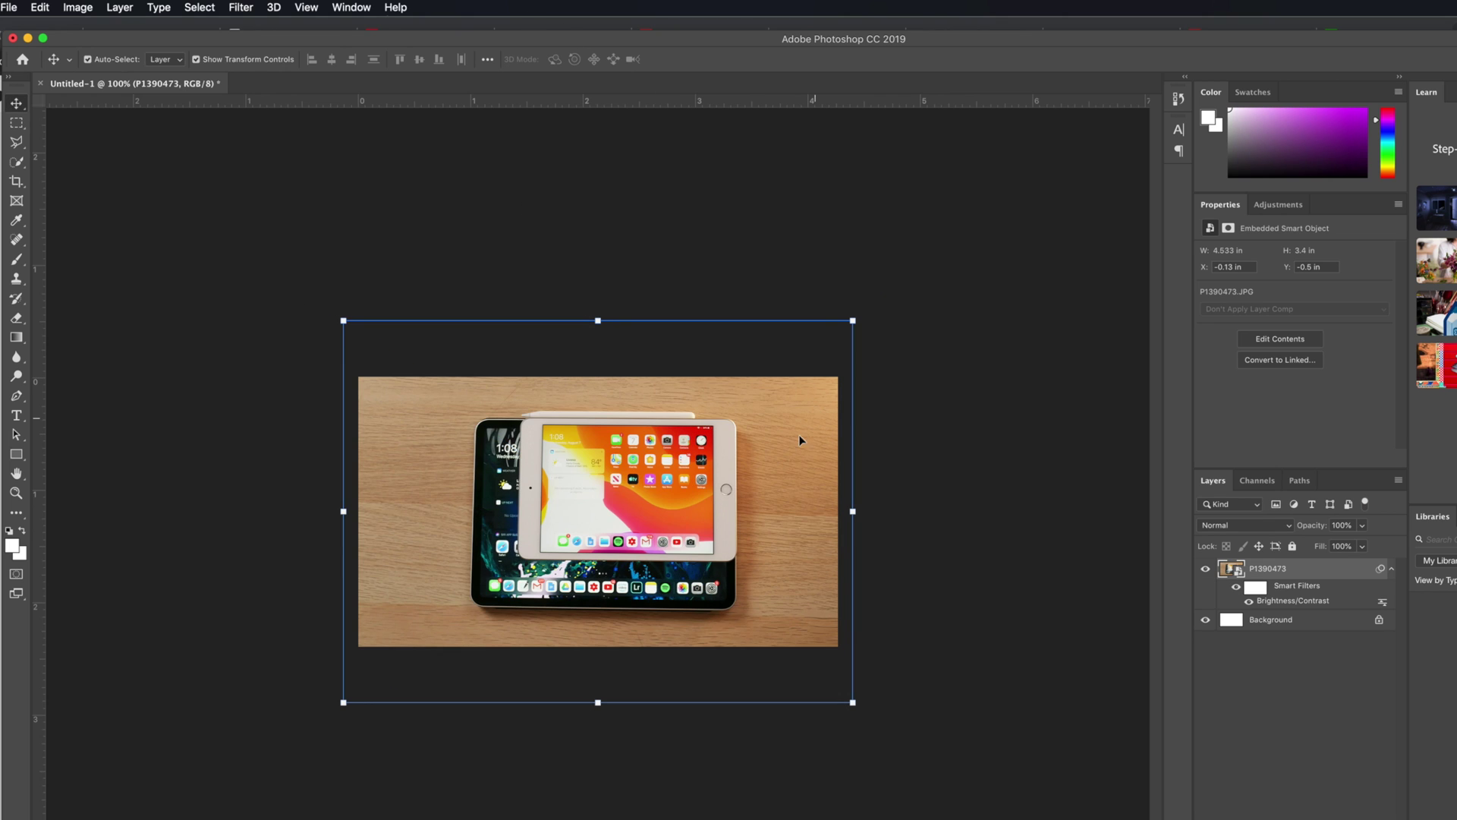
{"action": "key", "text": "super+plus"}
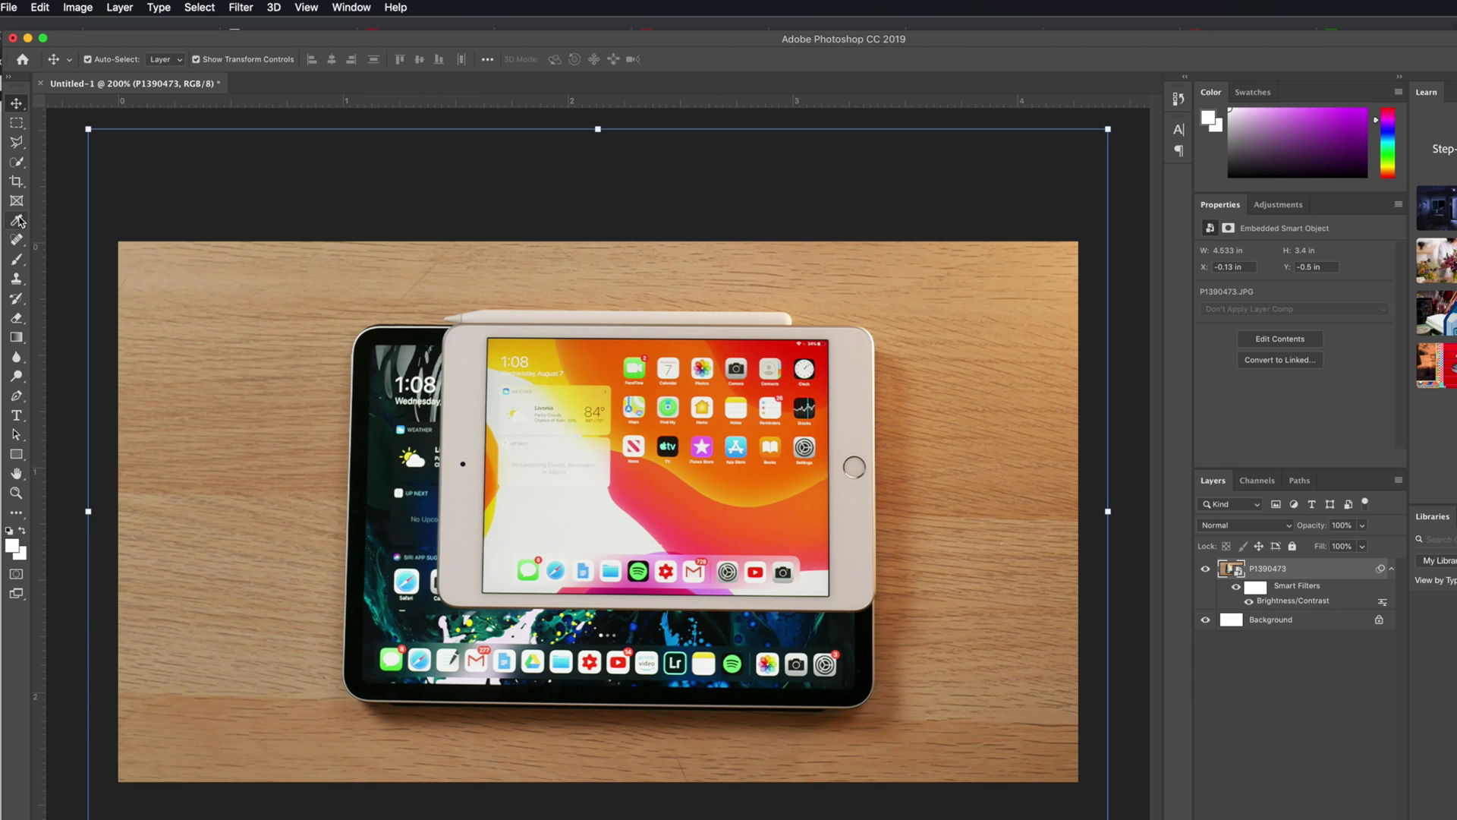
{"action": "left_click", "coordinate": [16, 142]}
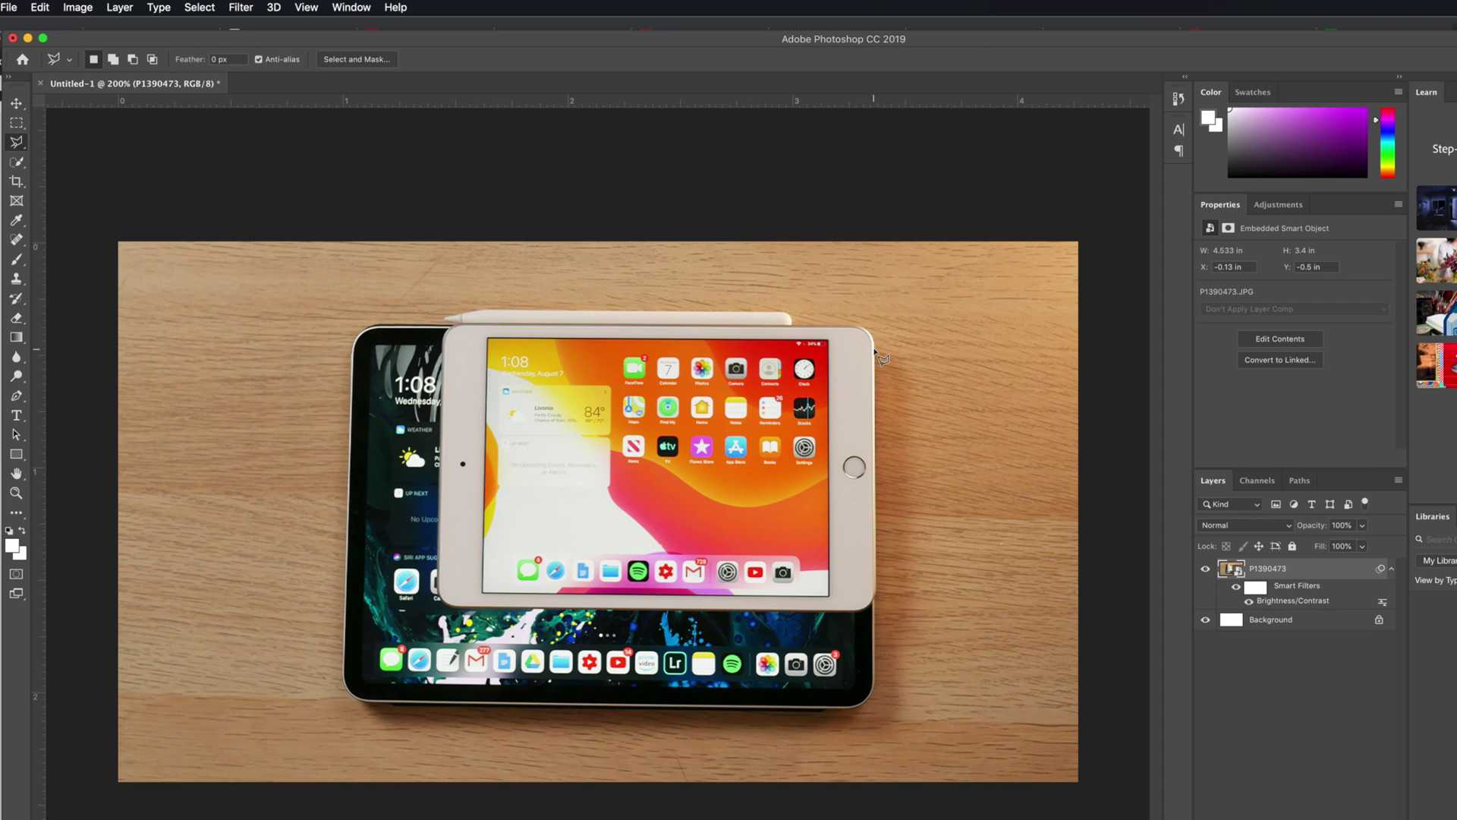
{"action": "right_click", "coordinate": [16, 142]}
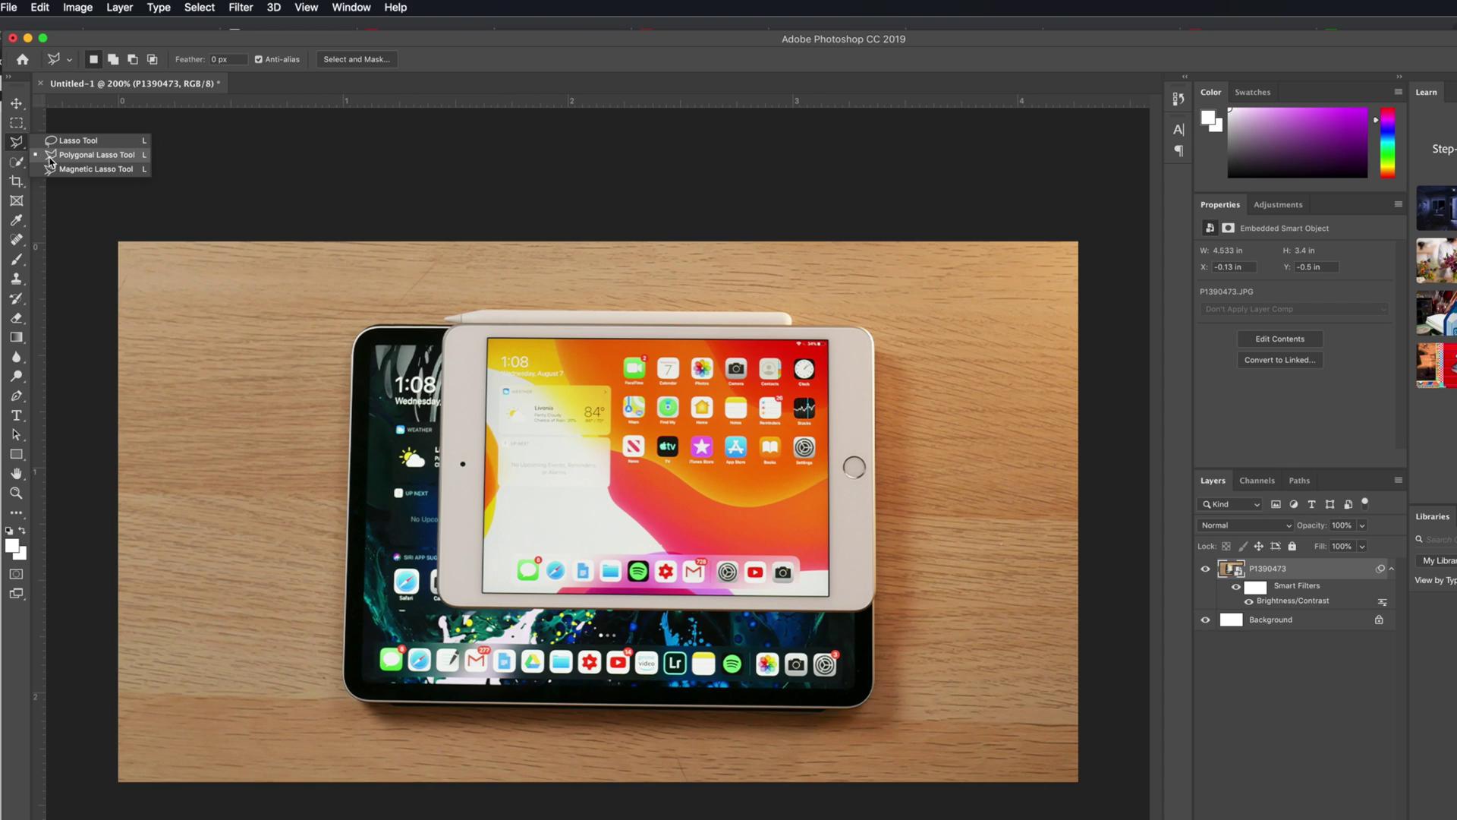
{"action": "left_click", "coordinate": [64, 170]}
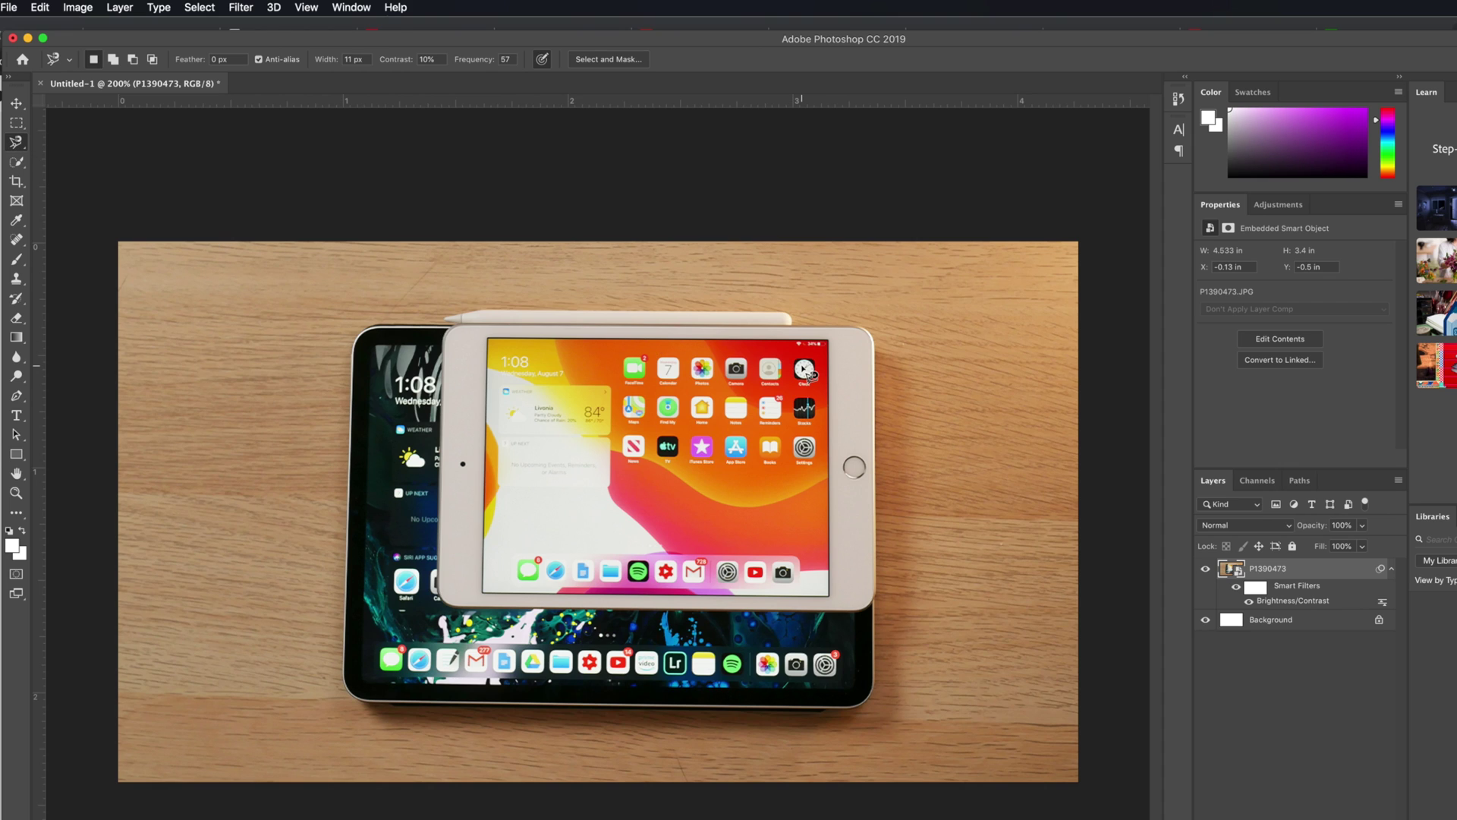
{"action": "left_click", "coordinate": [771, 310]}
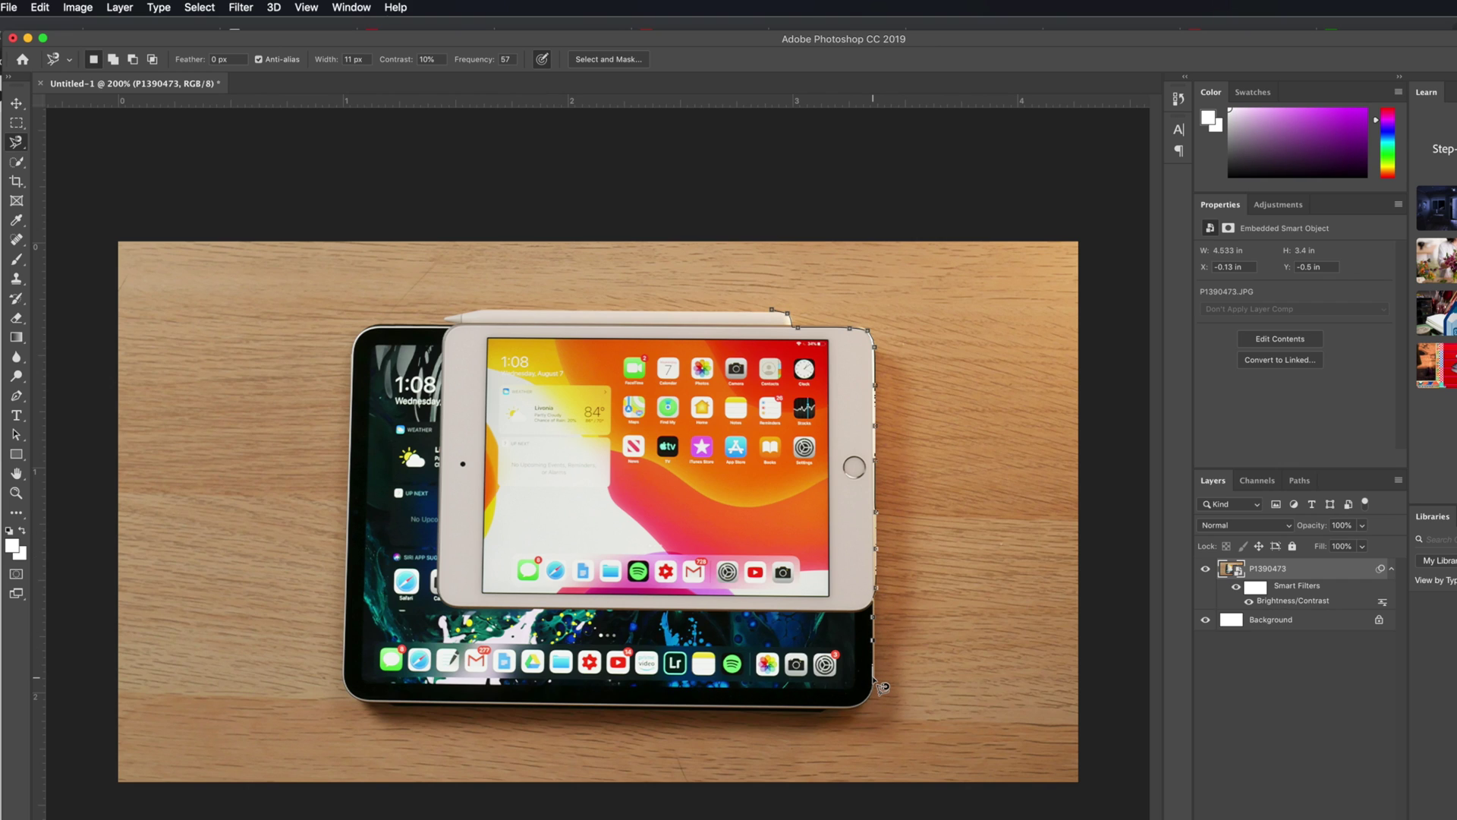
{"action": "key", "text": "Escape"}
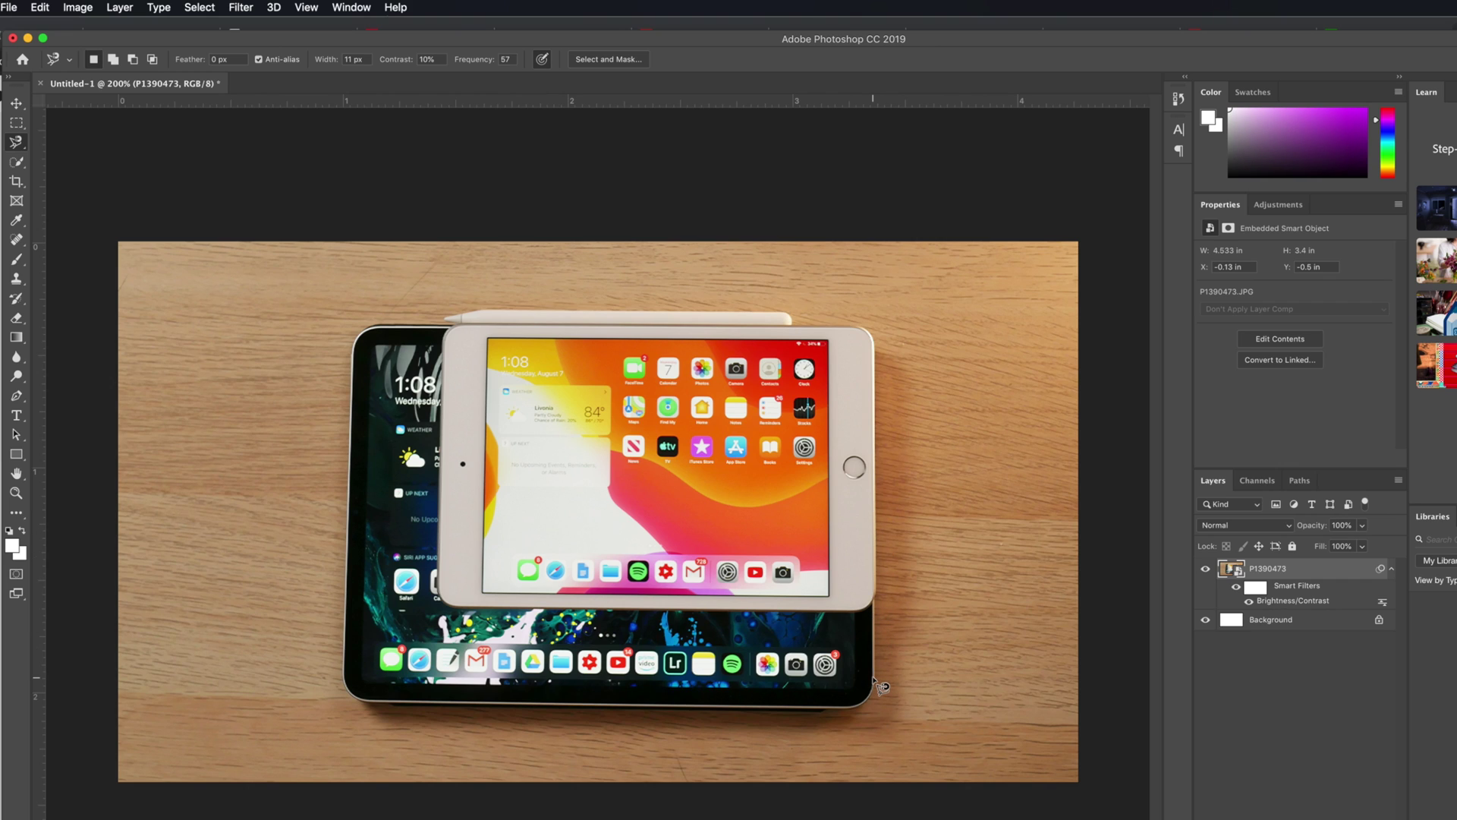
Select both iPads and the Apple Pencil by tracing their outer edges with the Polygonal Lasso tool.
{"action": "left_click", "coordinate": [16, 142]}
{"action": "left_click", "coordinate": [97, 154]}
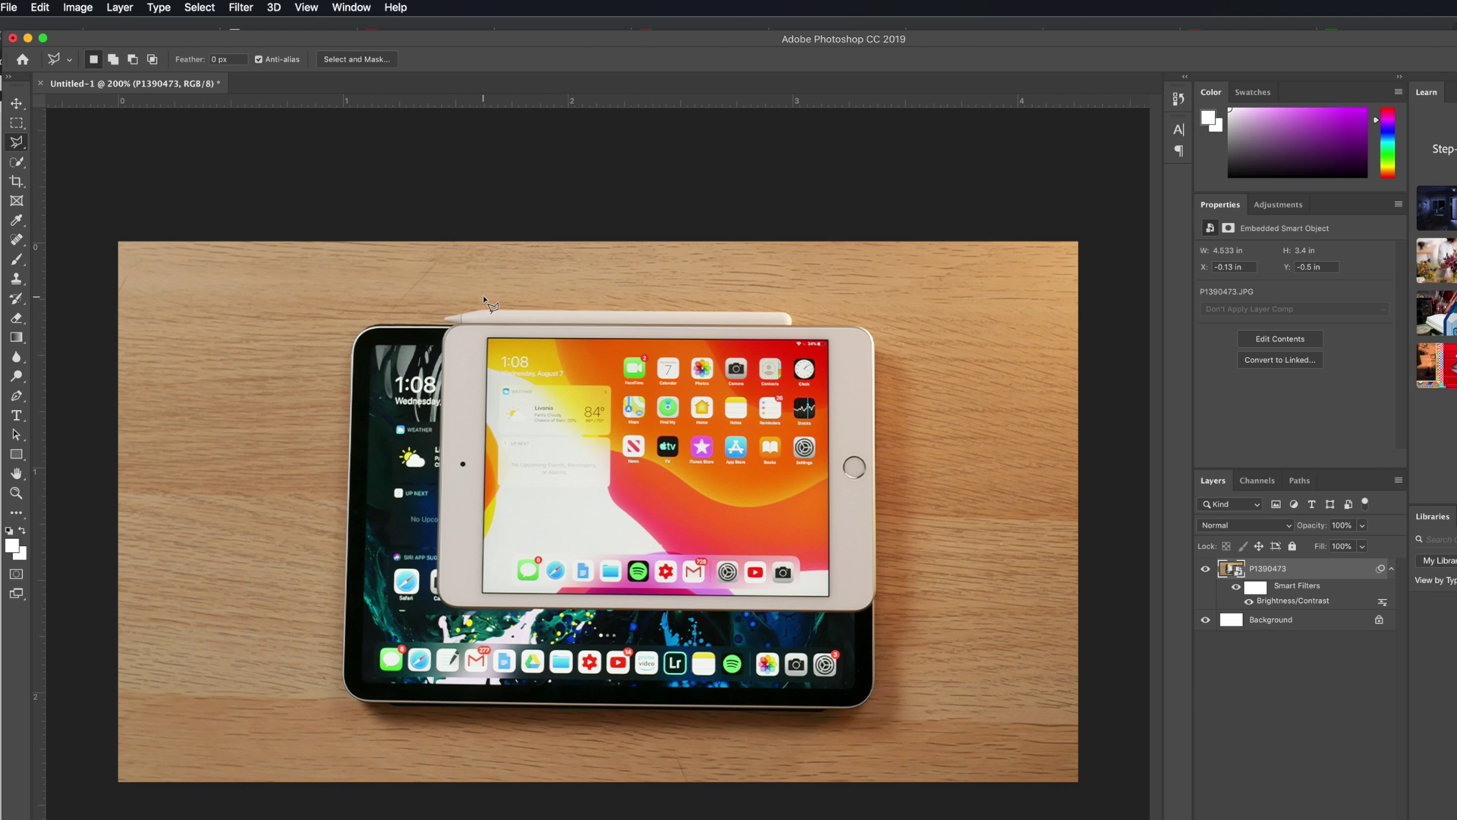
{"action": "key", "text": "super+equal"}
{"action": "key", "text": "super+equal"}
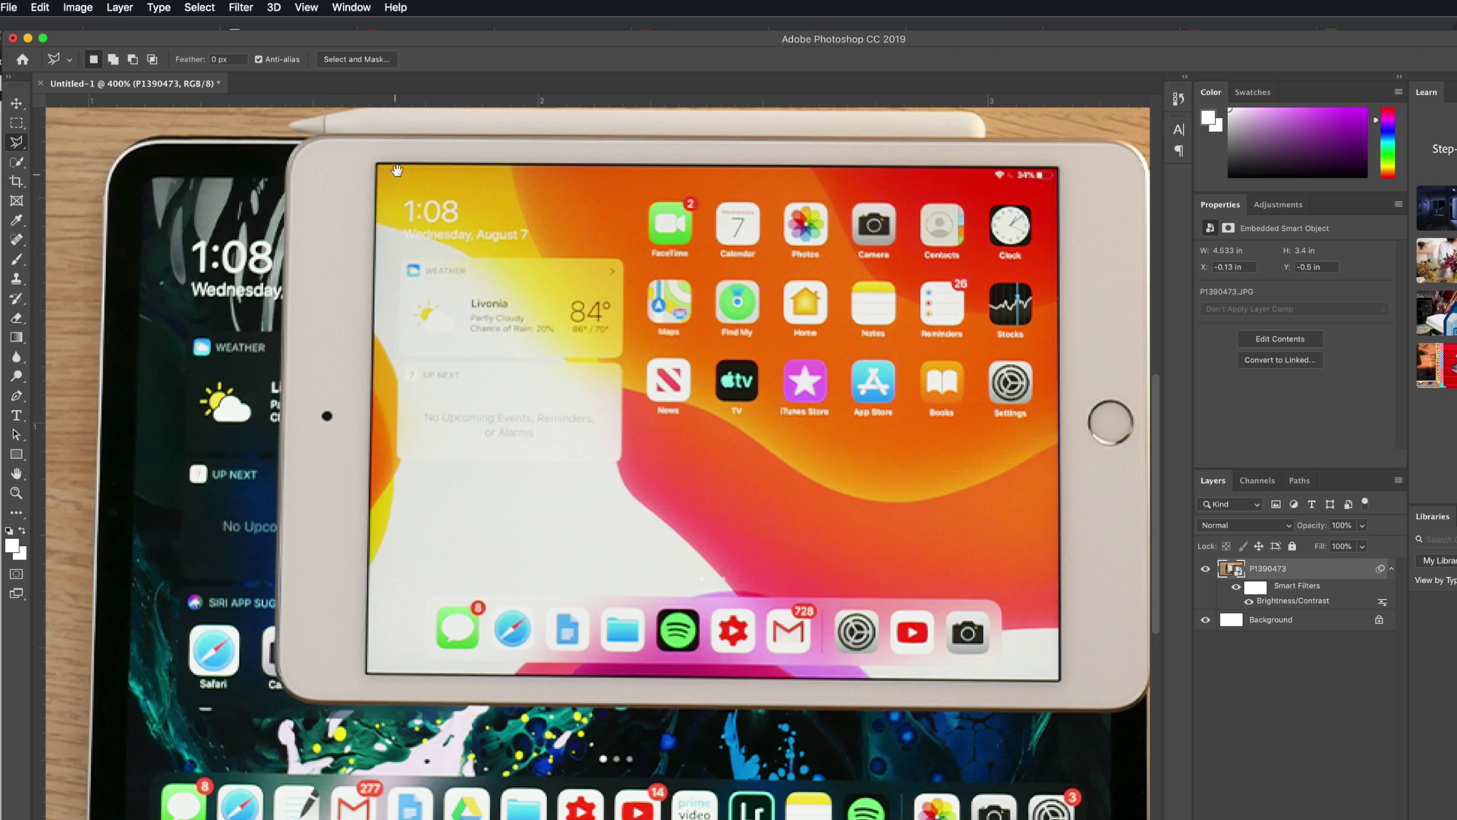
{"action": "scroll", "coordinate": [380, 334], "scroll_direction": "up", "scroll_amount": 5}
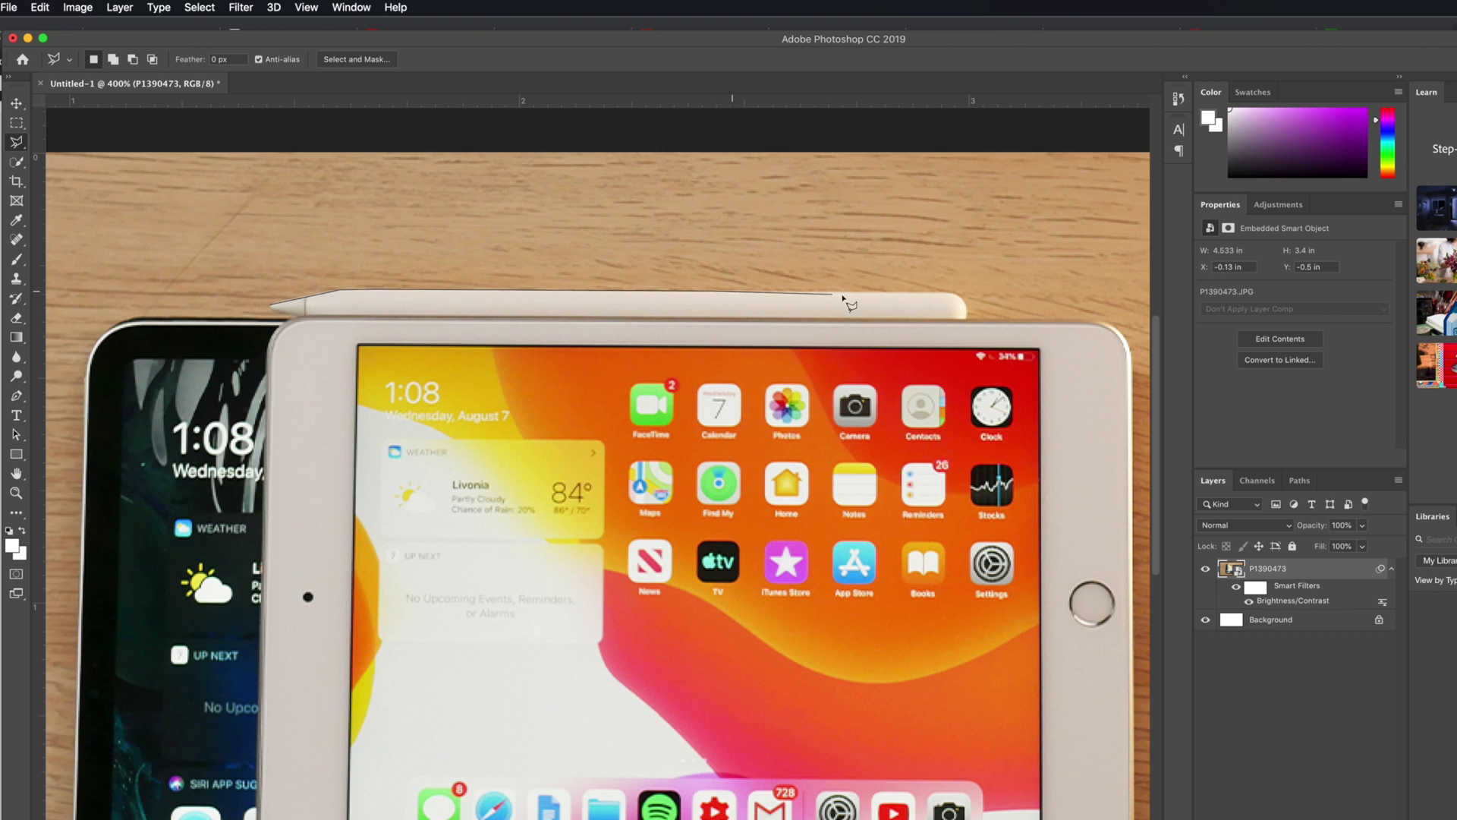
{"action": "scroll", "coordinate": [851, 297], "scroll_direction": "left", "scroll_amount": 5}
{"action": "scroll", "coordinate": [759, 242], "scroll_direction": "down", "scroll_amount": 2}
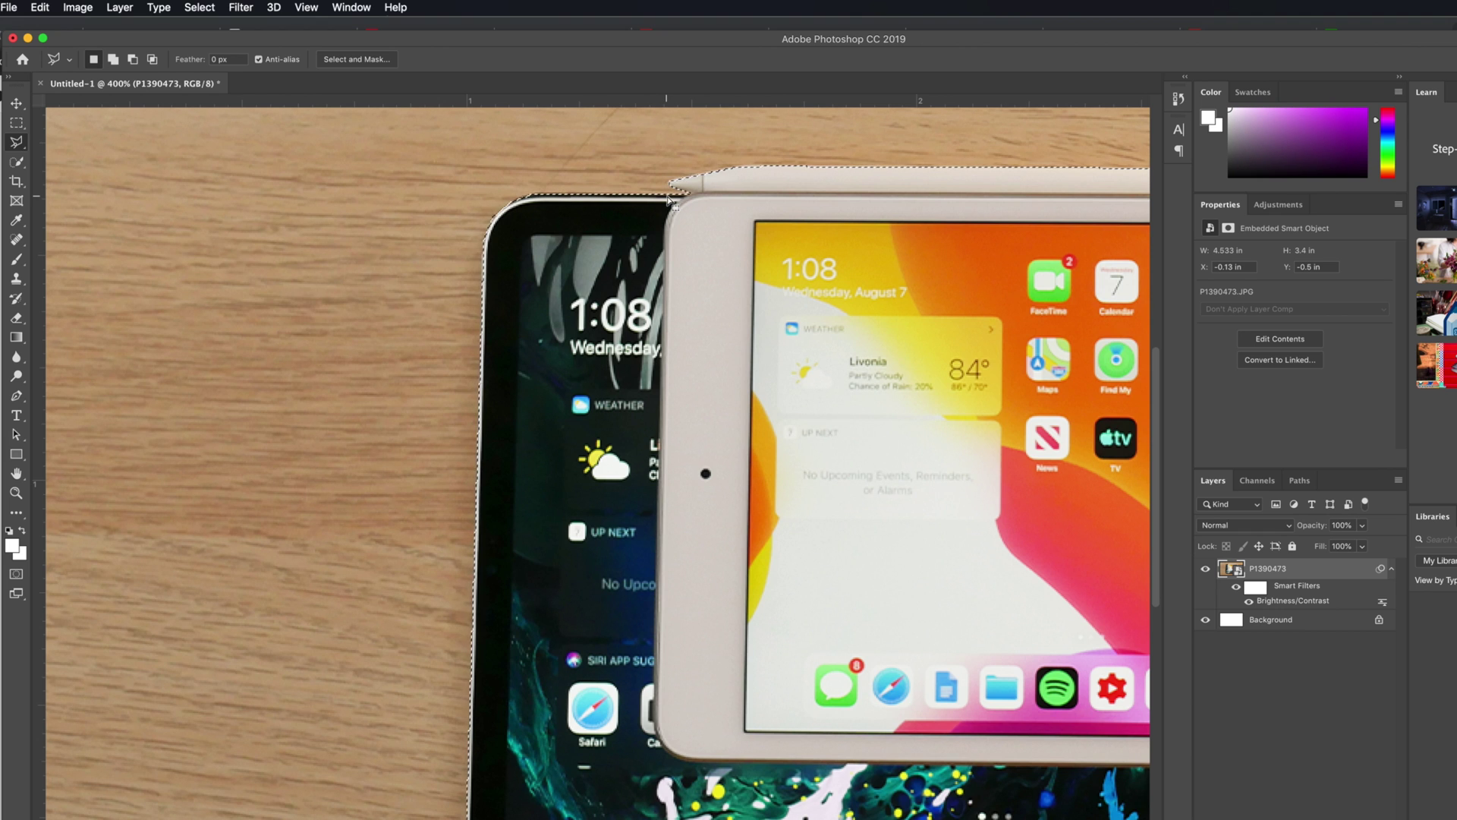
Copy the selected devices onto their own layer and check the cutout by toggling the photo layer's visibility.
{"action": "key", "text": "super+minus"}
{"action": "key", "text": "super+minus"}
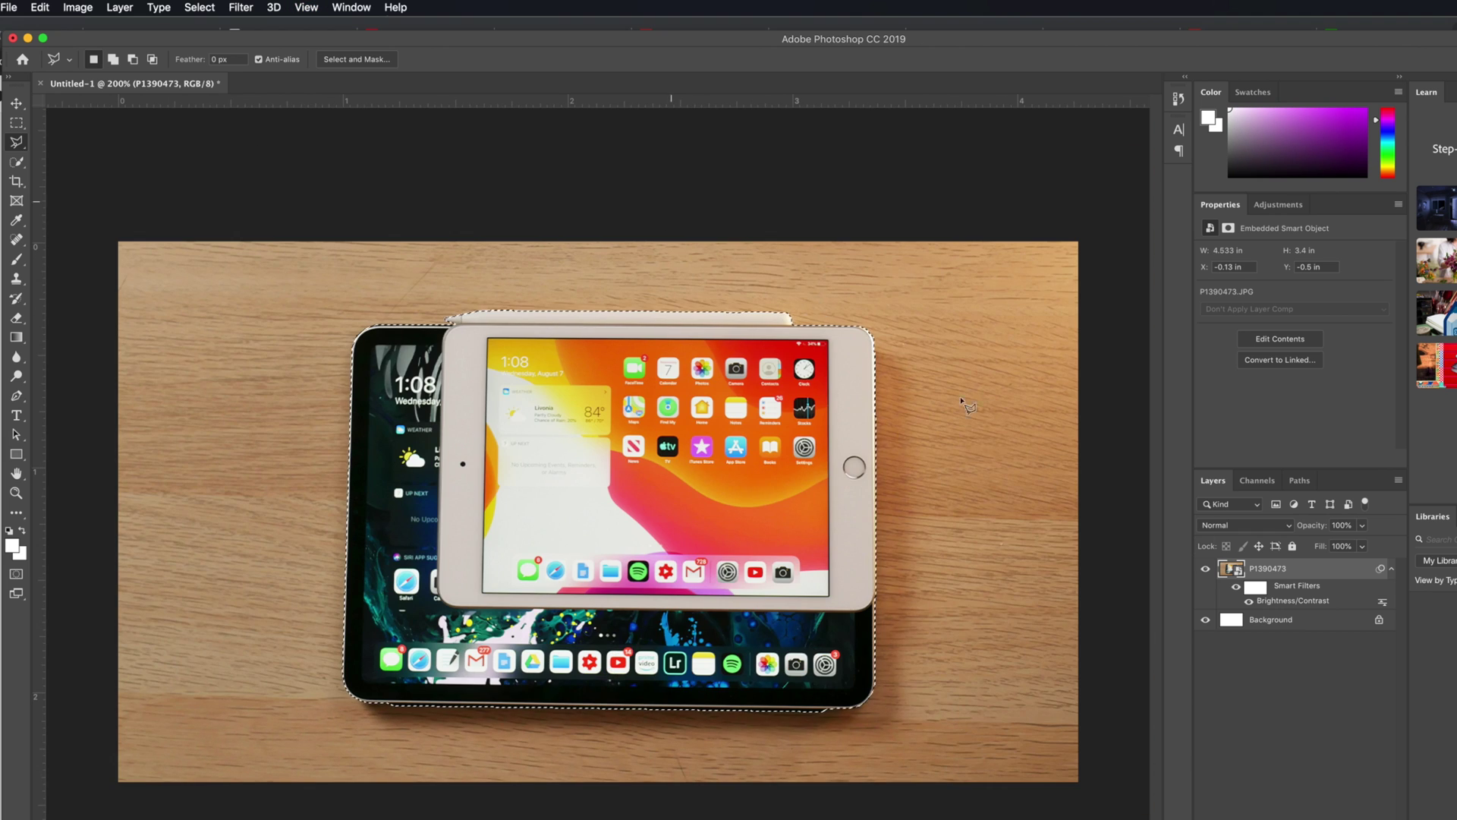
{"action": "key", "text": "super+j"}
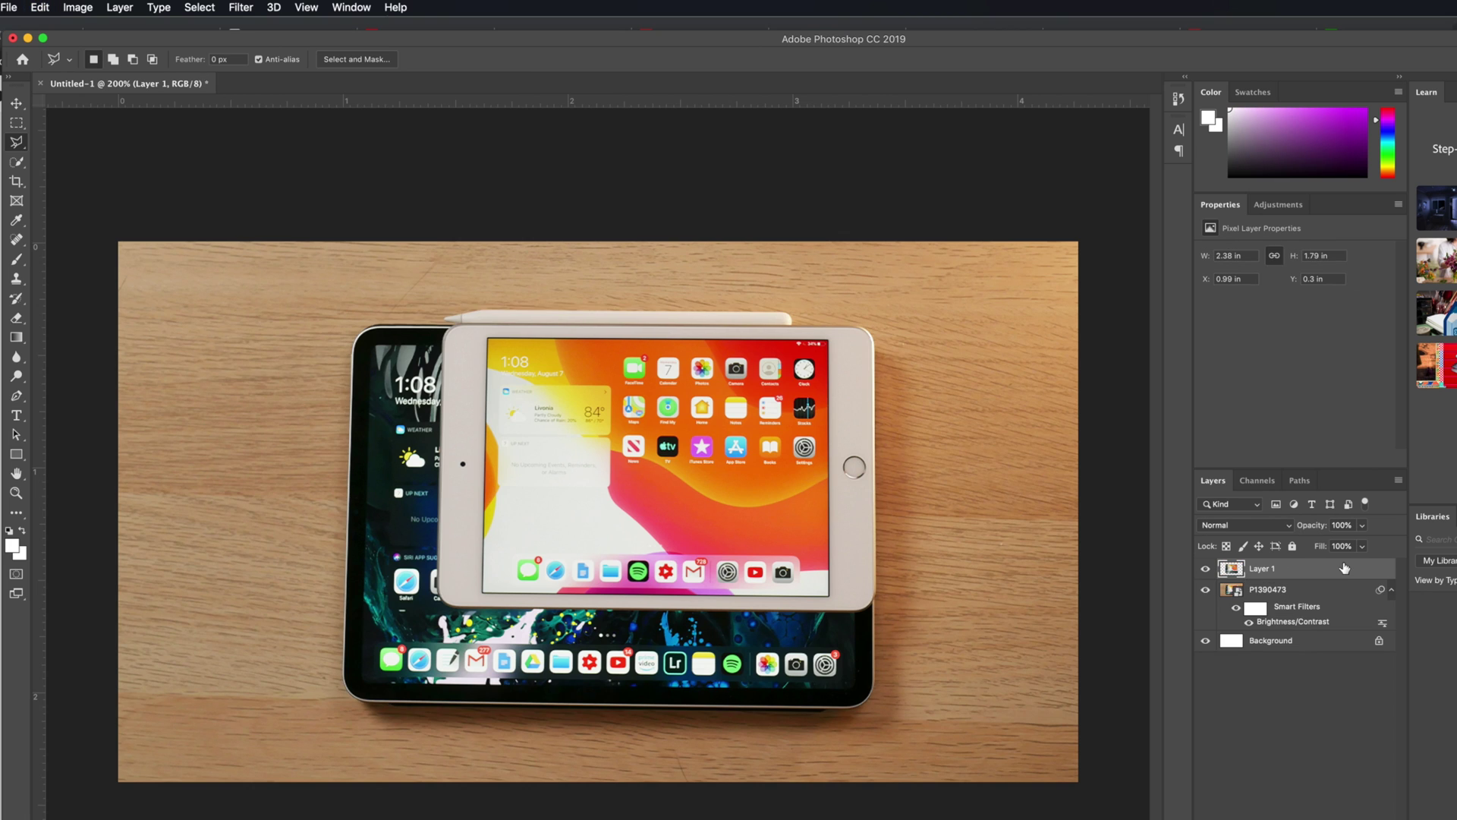
{"action": "left_click", "coordinate": [1207, 591]}
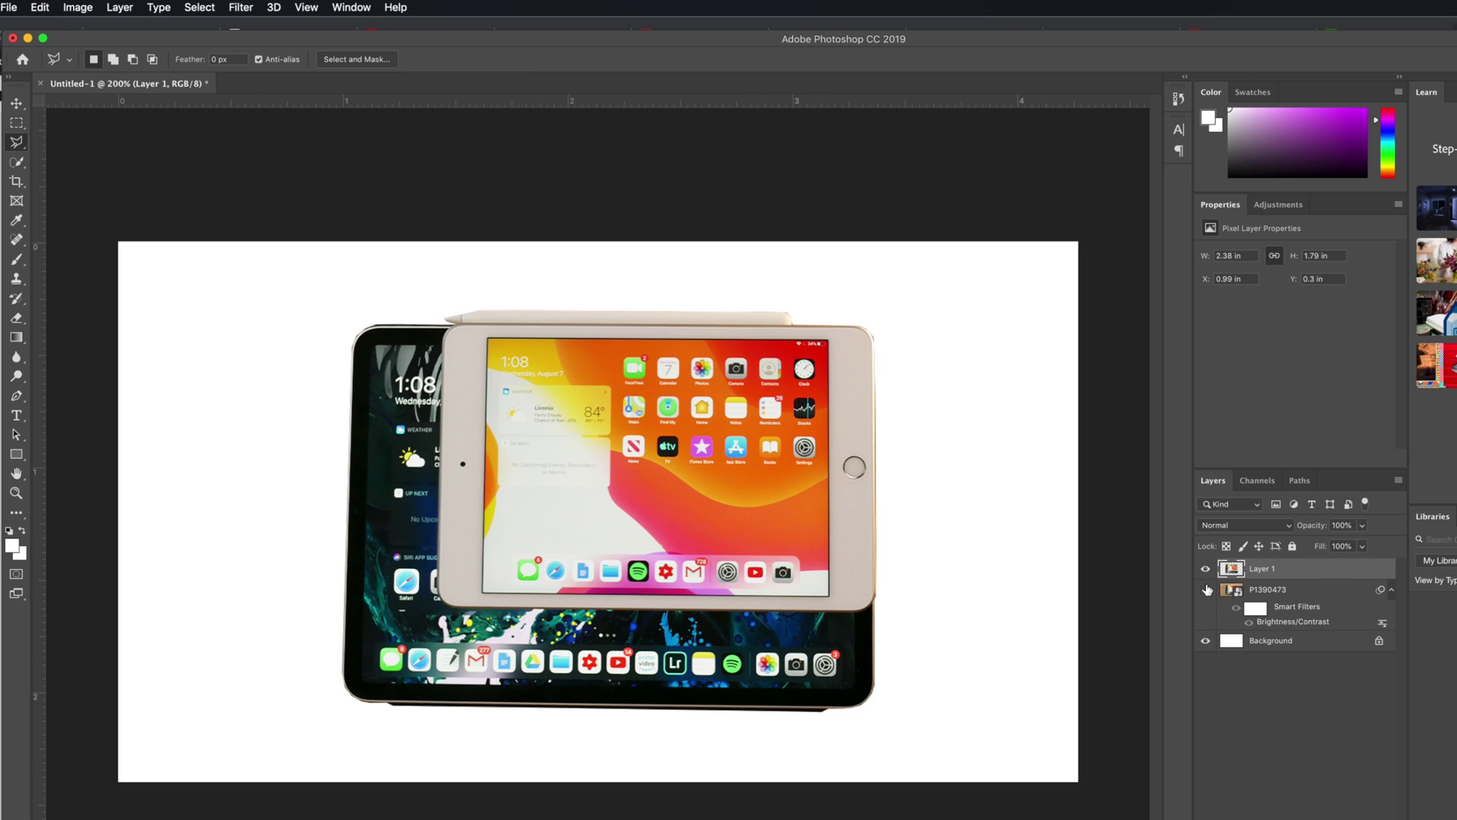
{"action": "left_click", "coordinate": [1206, 590]}
{"action": "left_click", "coordinate": [1205, 590]}
{"action": "left_click", "coordinate": [1205, 591]}
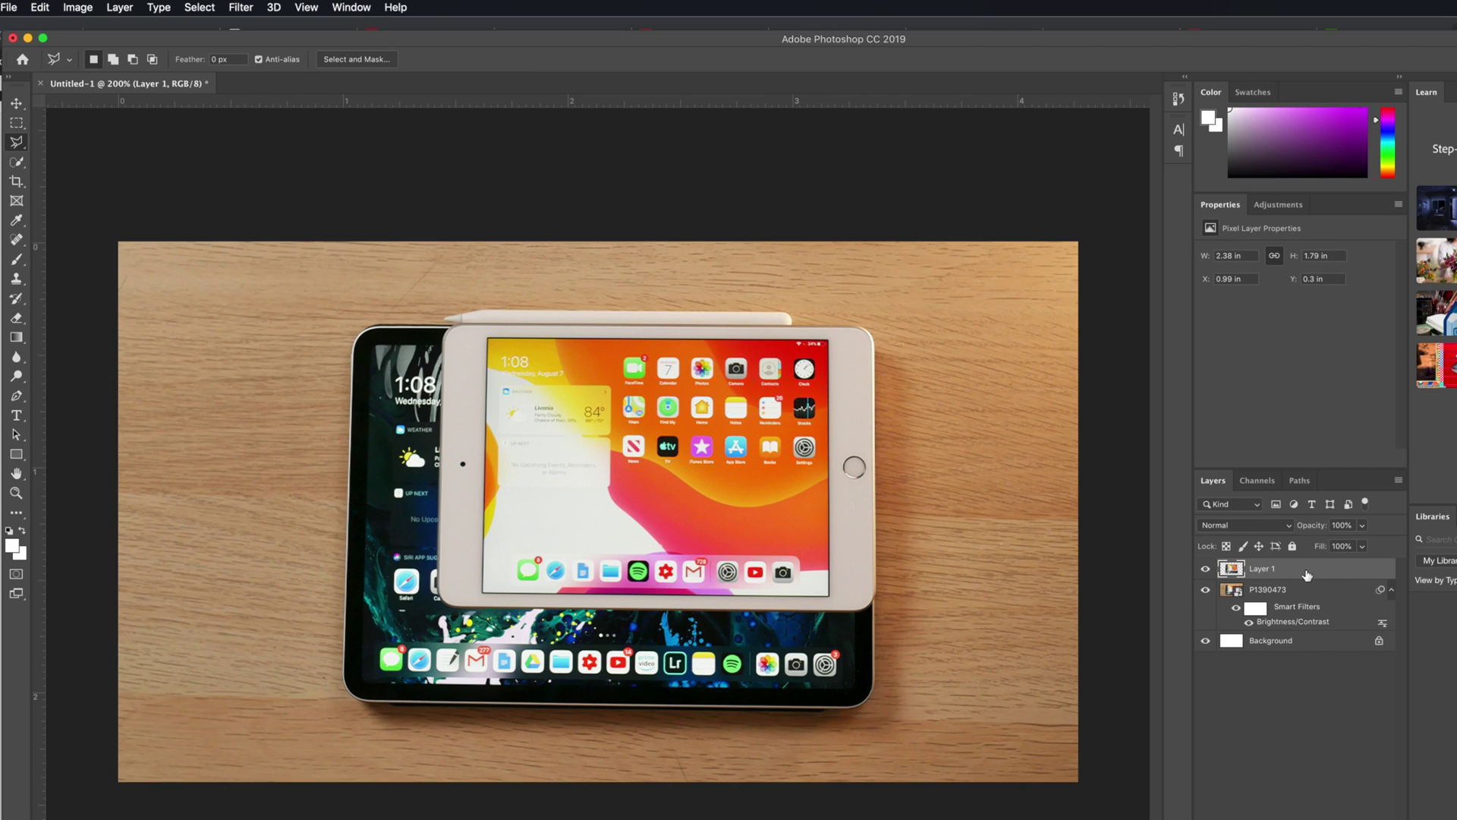
Duplicate Layer 1 as Layer 1 copy and hide the original Layer 1.
{"action": "right_click", "coordinate": [1307, 574]}
{"action": "left_click", "coordinate": [1357, 443]}
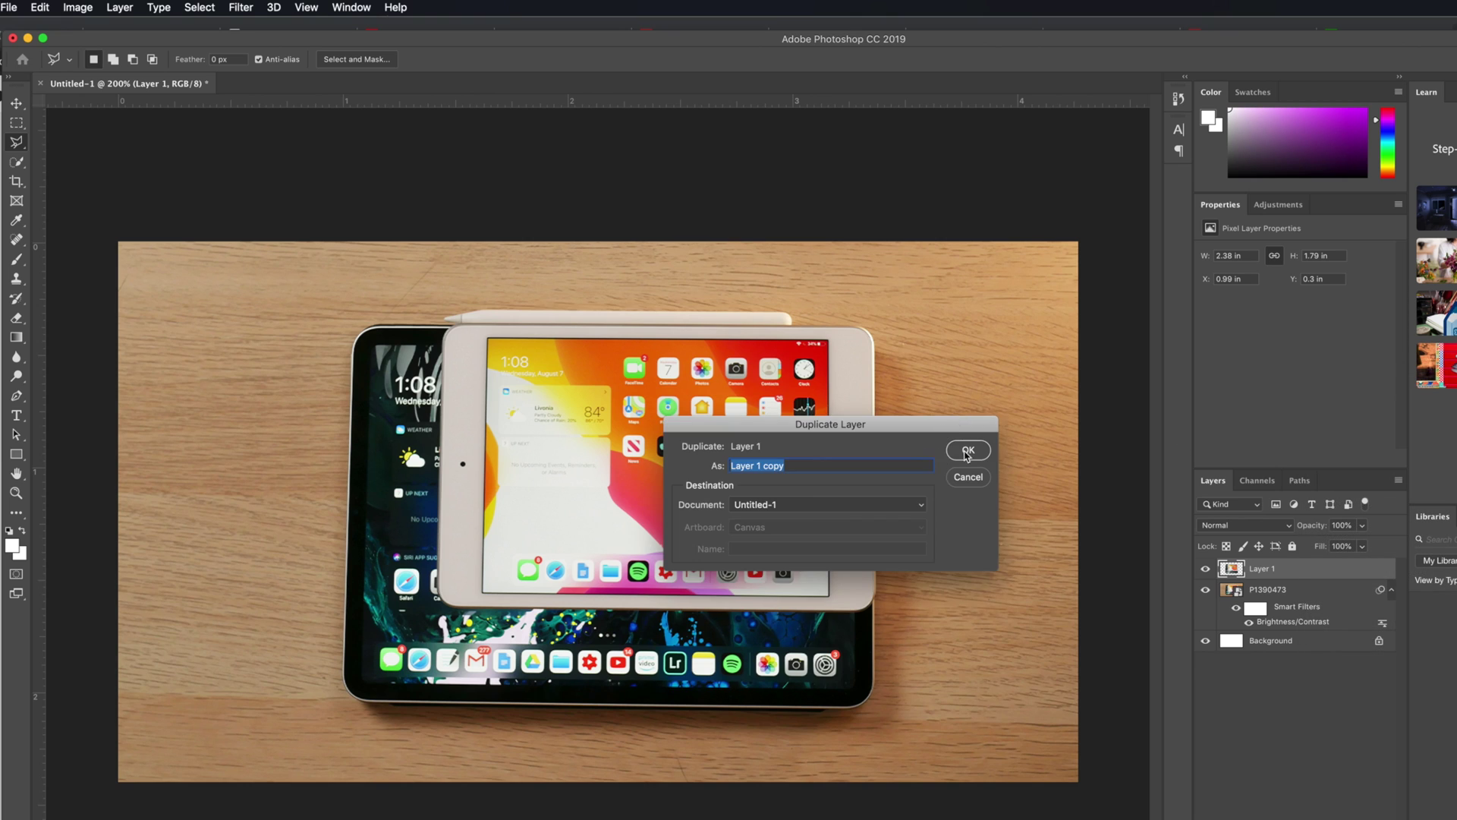
{"action": "left_click", "coordinate": [966, 451]}
{"action": "left_click", "coordinate": [1299, 591]}
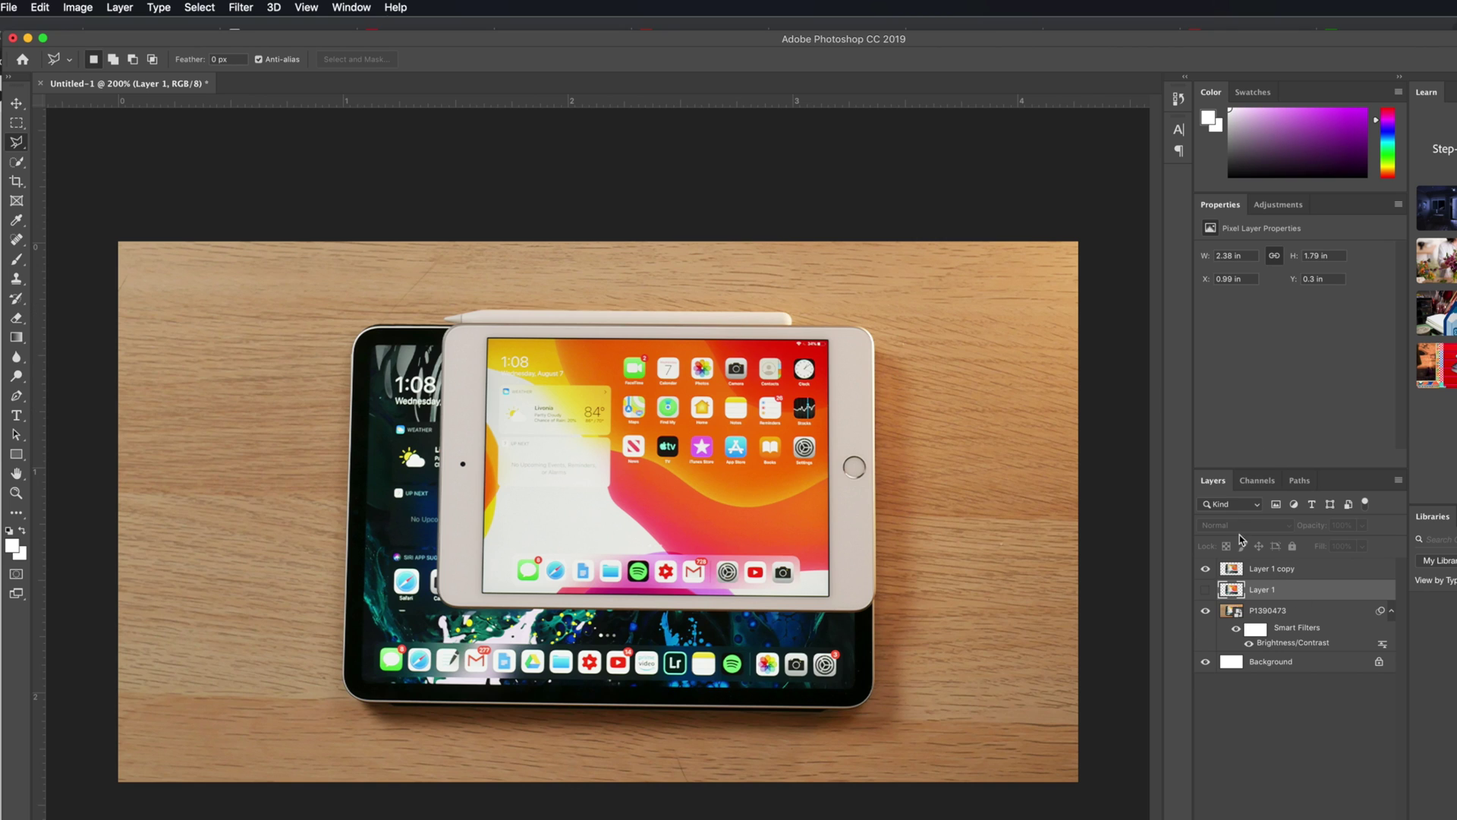
{"action": "left_click", "coordinate": [1205, 590]}
{"action": "left_click", "coordinate": [1205, 568]}
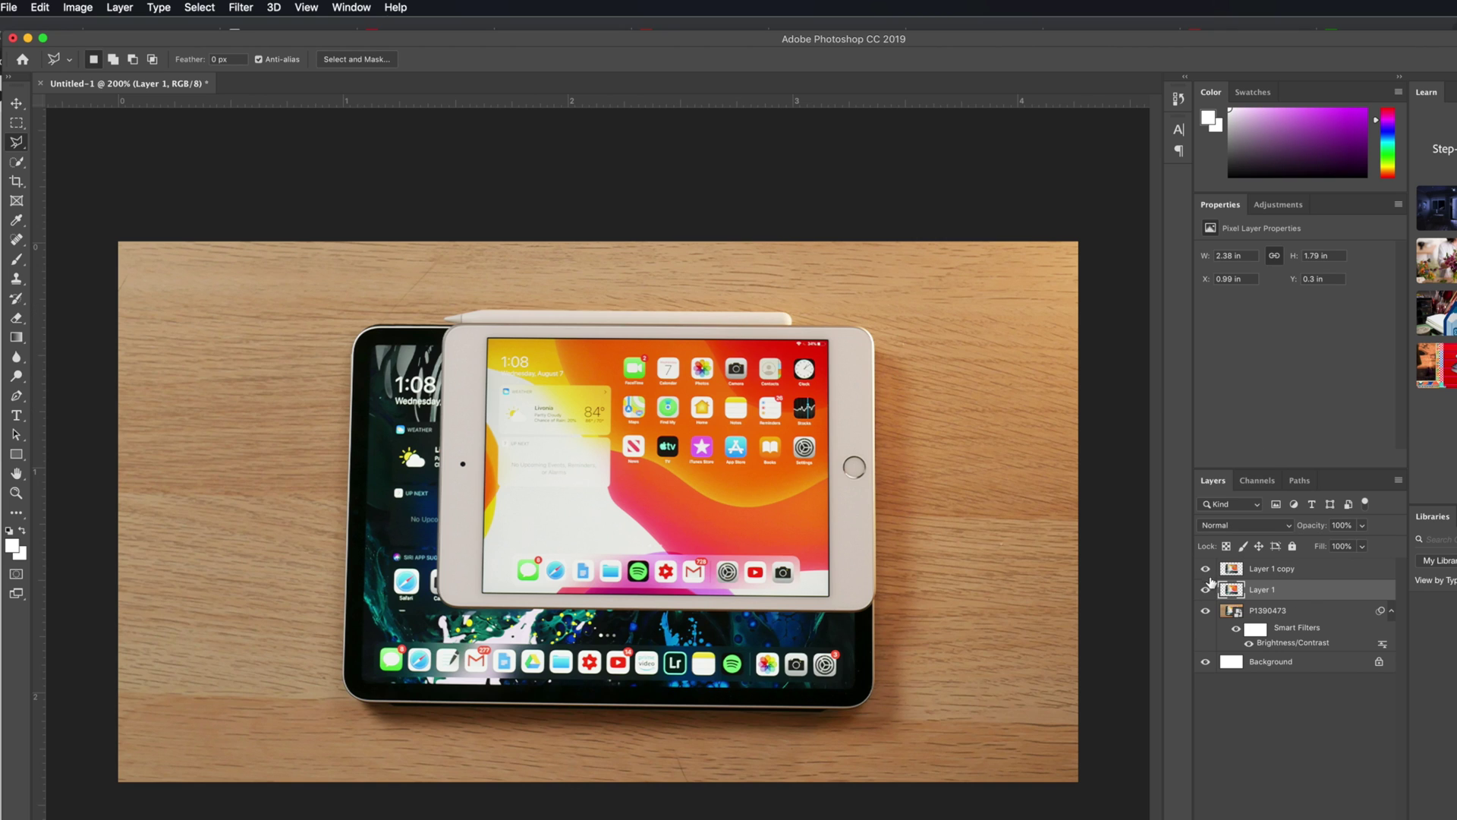
{"action": "left_click", "coordinate": [1205, 589]}
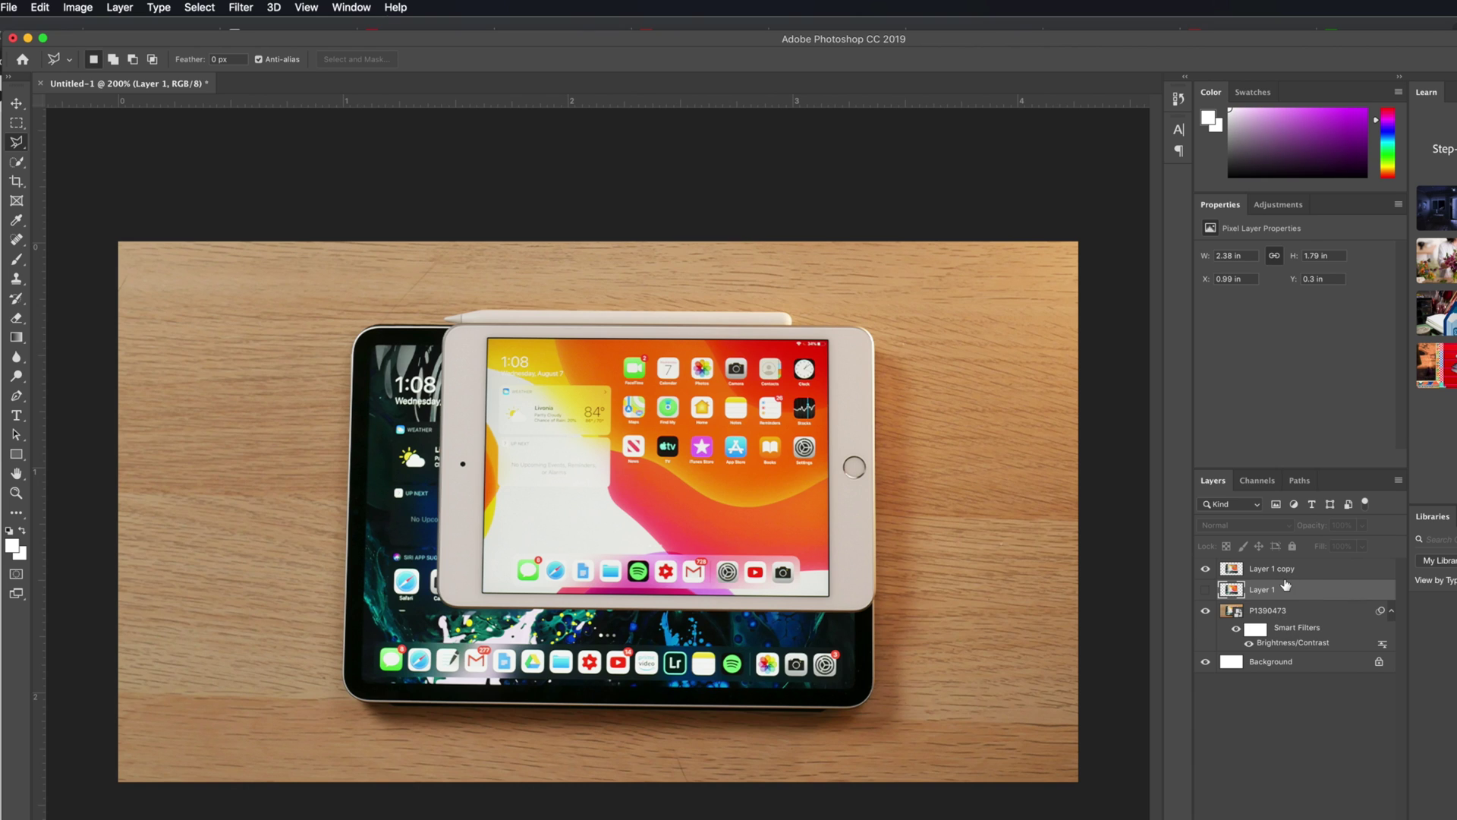
Duplicate the P1390473 photo layer and hide the original, leaving the copy visible and selected.
{"action": "right_click", "coordinate": [1314, 618]}
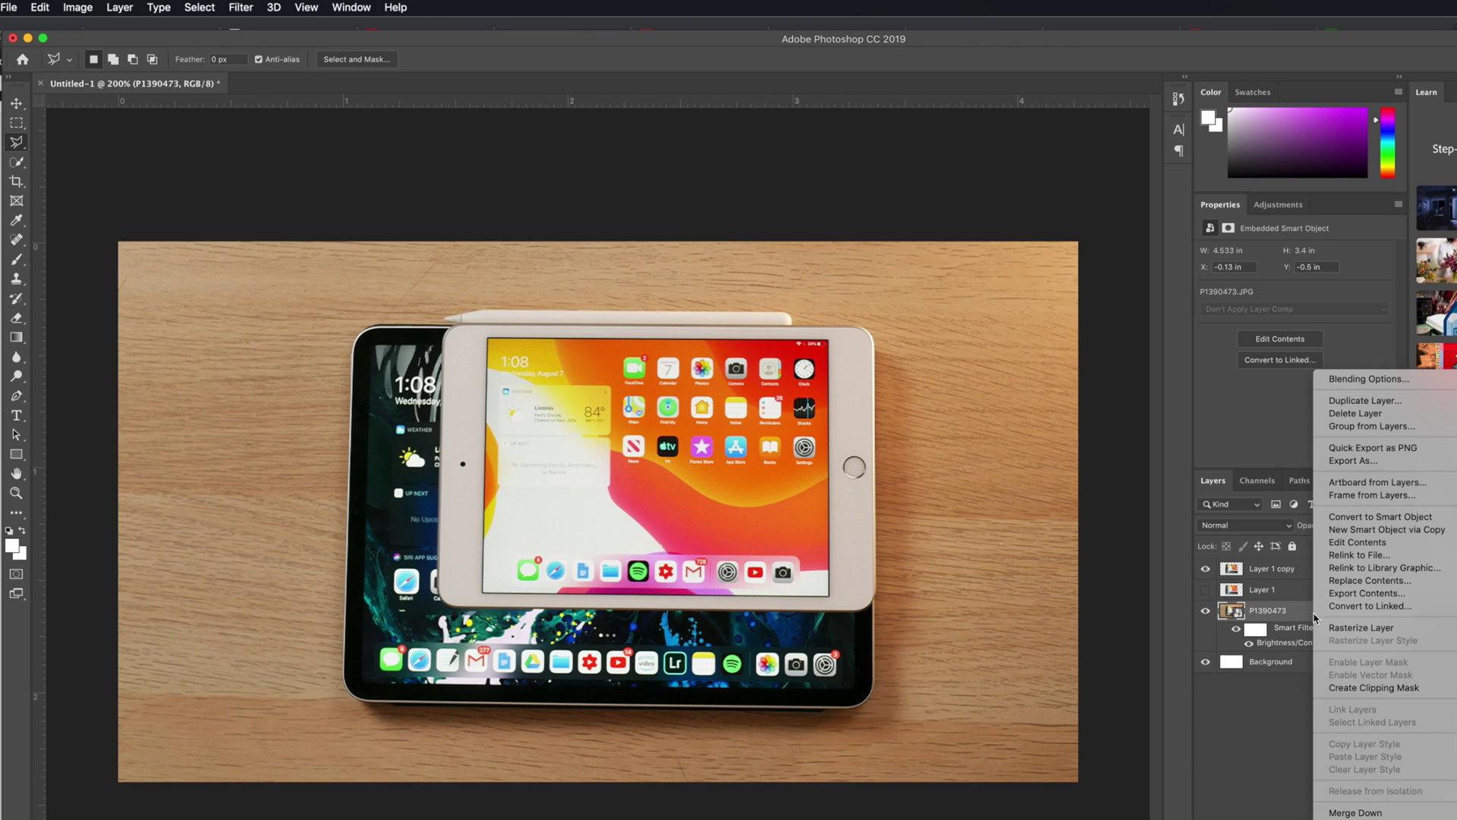
{"action": "left_click", "coordinate": [1356, 403]}
{"action": "left_click", "coordinate": [968, 450]}
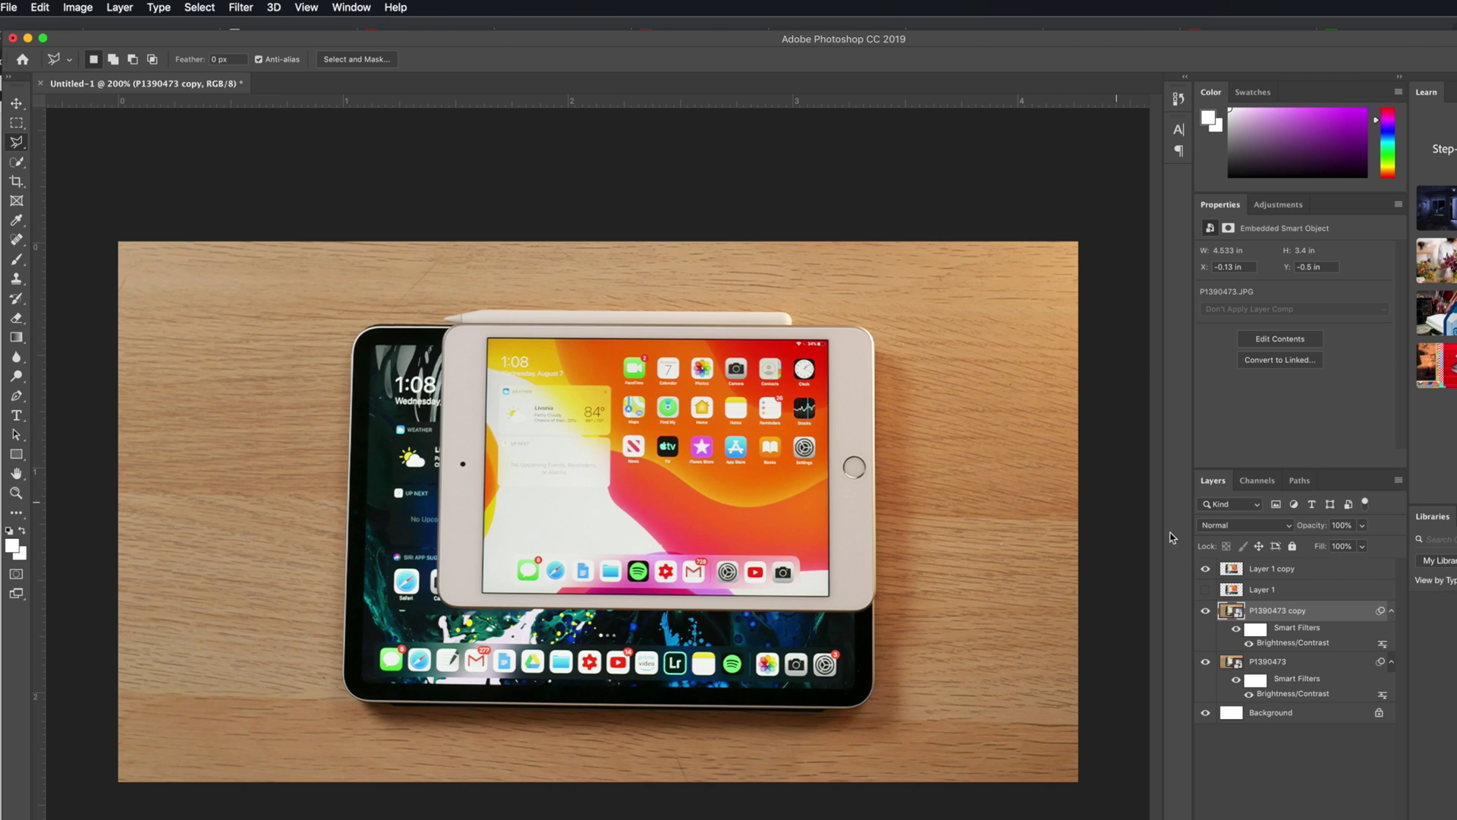
{"action": "left_click", "coordinate": [1206, 610]}
{"action": "left_click", "coordinate": [1300, 576]}
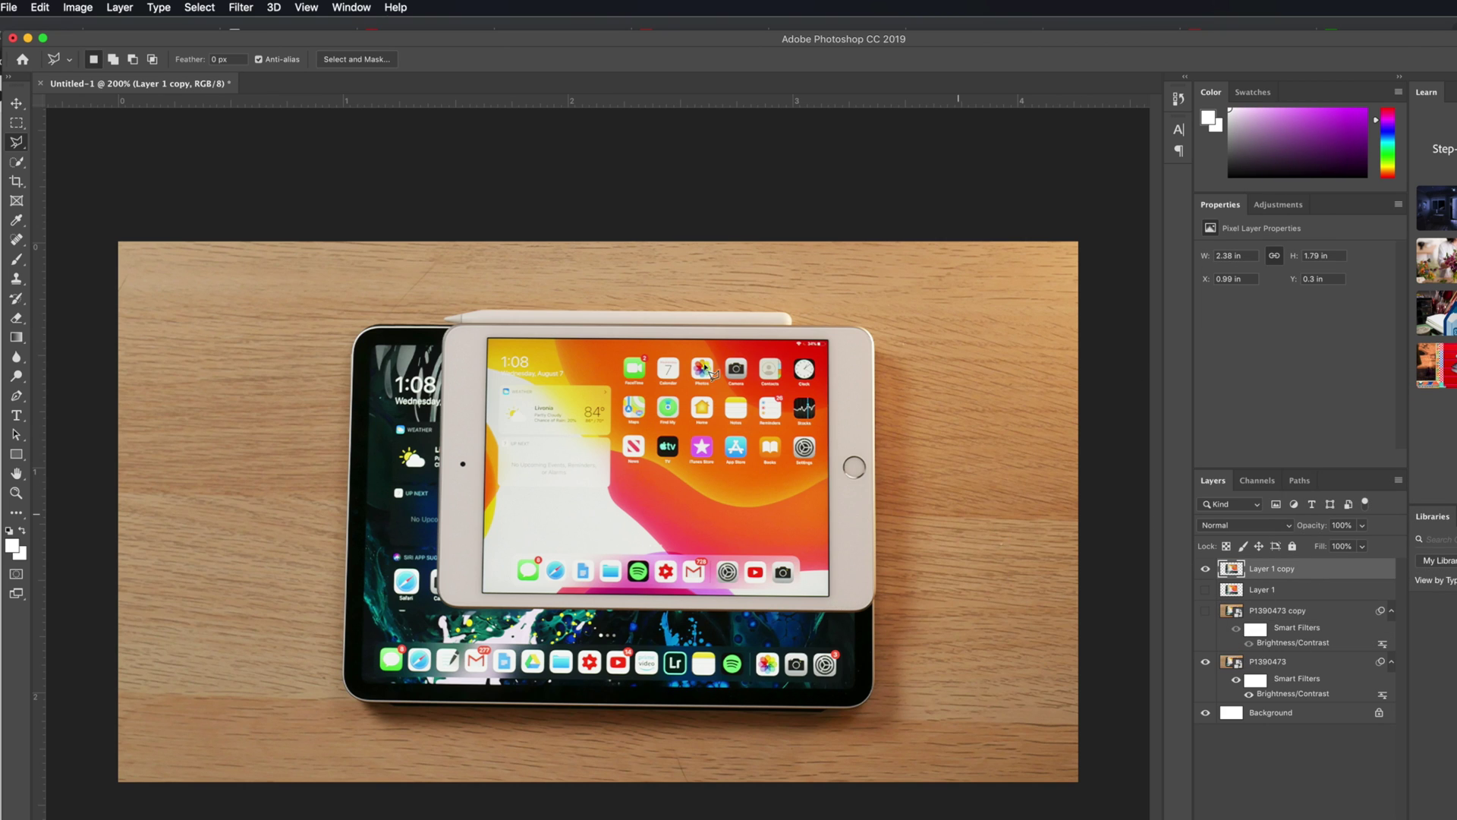
{"action": "left_click", "coordinate": [1206, 611]}
{"action": "left_click", "coordinate": [1290, 611]}
{"action": "left_click", "coordinate": [1206, 662]}
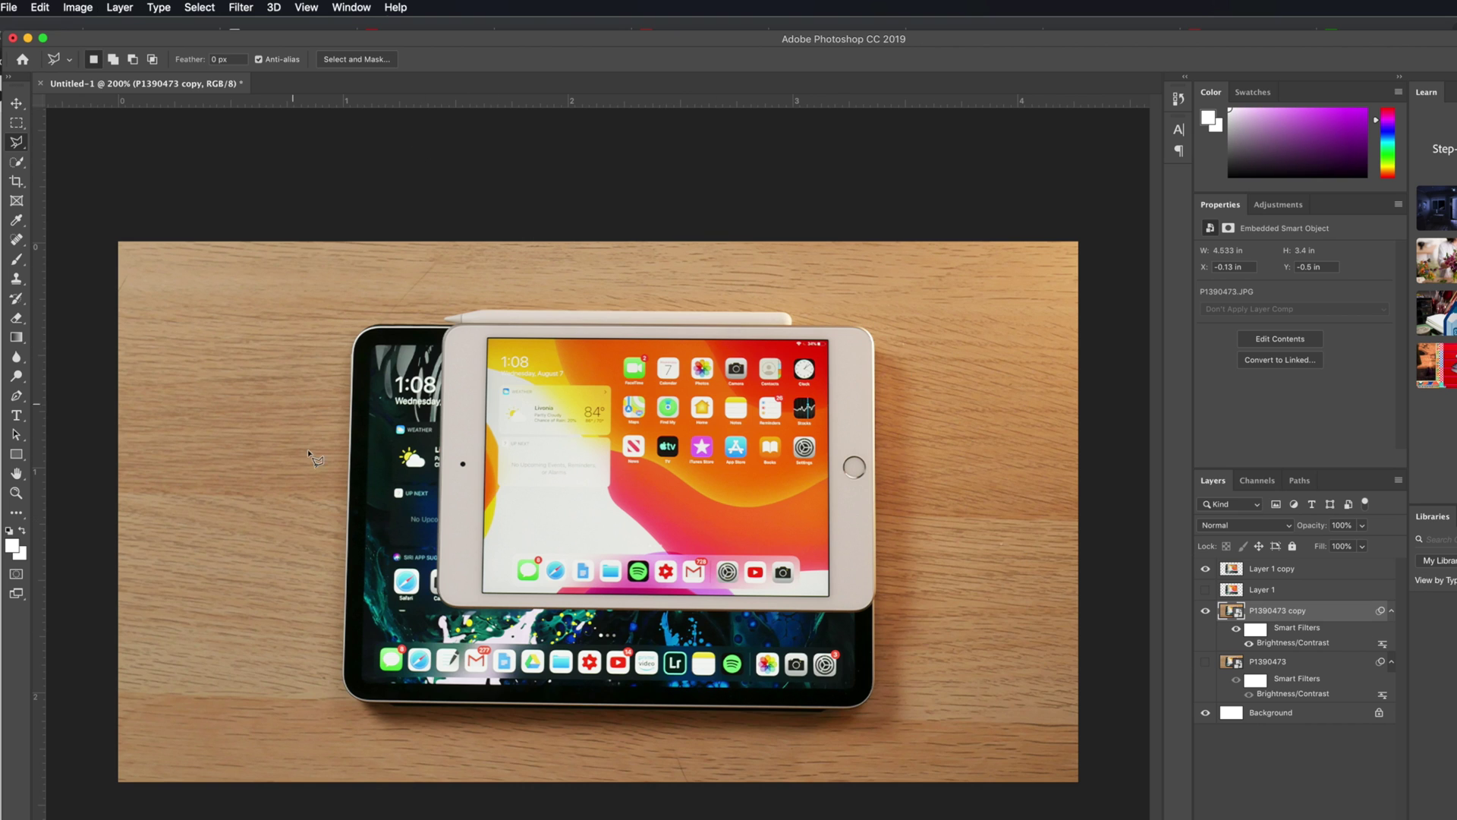
Darken the P1390473 copy layer with a Brightness/Contrast adjustment, using Brightness -77 and Contrast 26.
{"action": "left_click", "coordinate": [77, 7]}
{"action": "mouse_move", "coordinate": [102, 48]}
{"action": "left_click", "coordinate": [289, 48]}
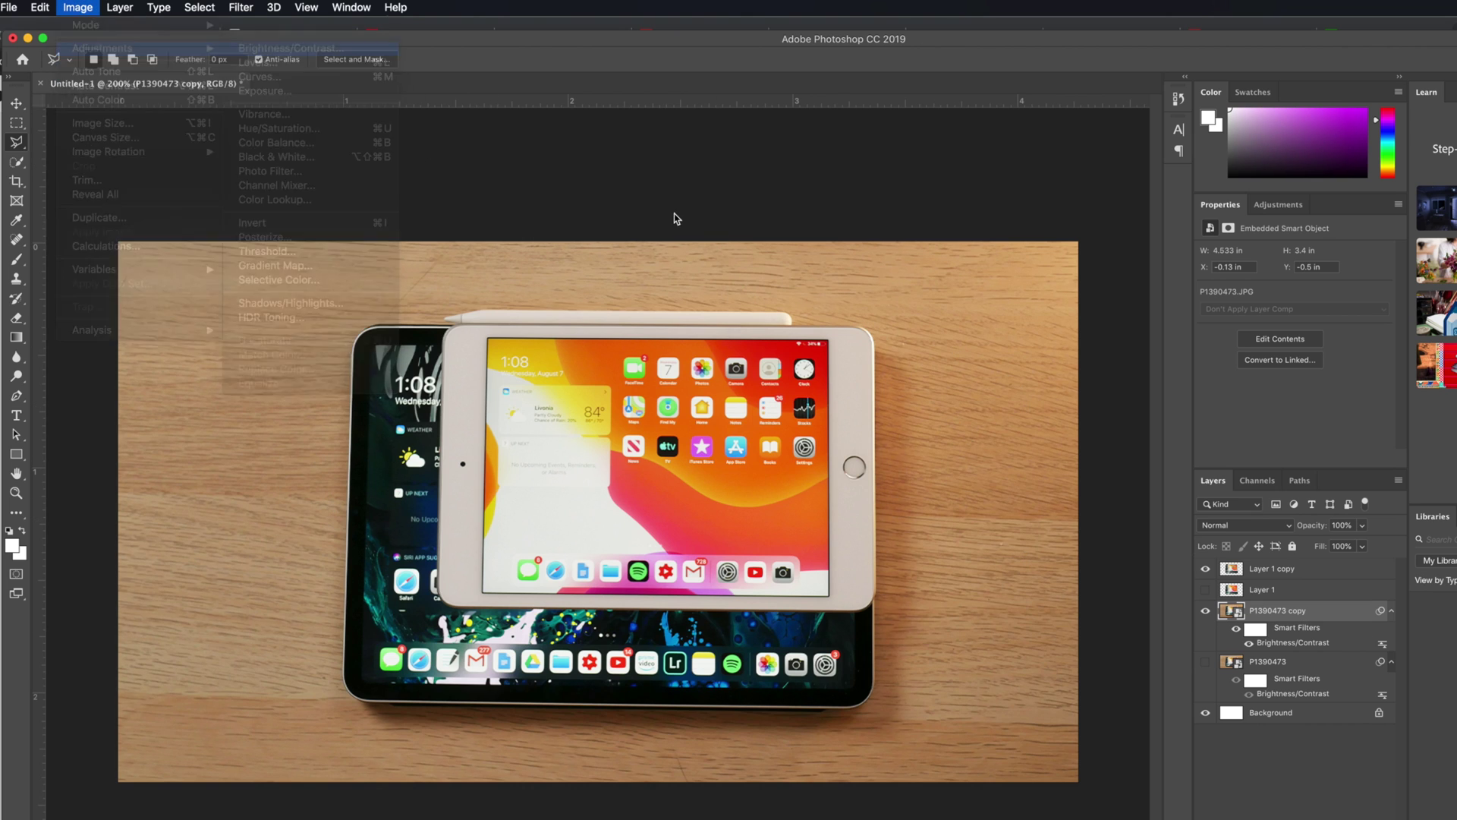
{"action": "left_click_drag", "start_coordinate": [957, 311], "coordinate": [913, 314]}
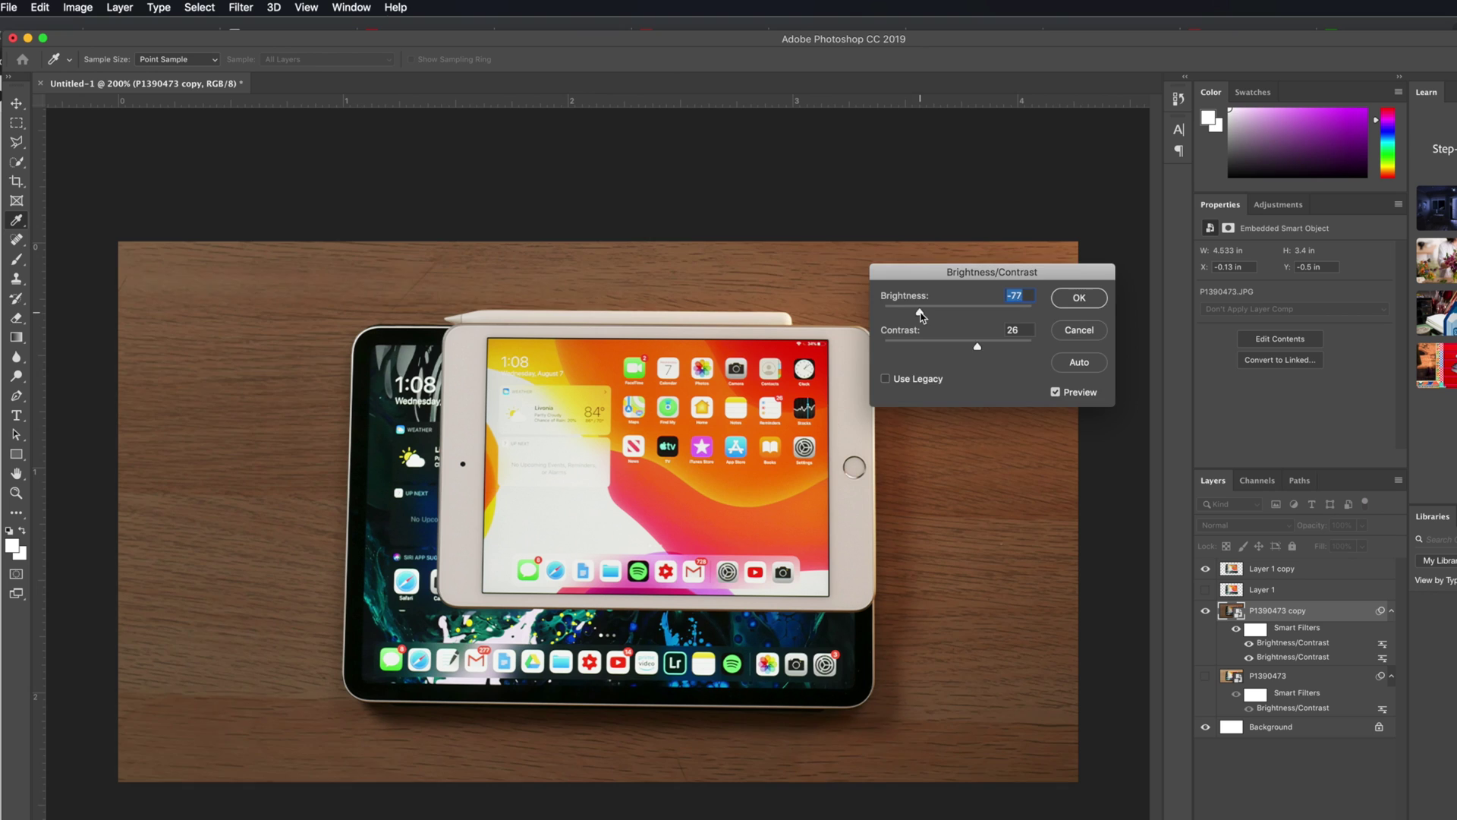
{"action": "key", "text": "Return"}
{"action": "key", "text": "l"}
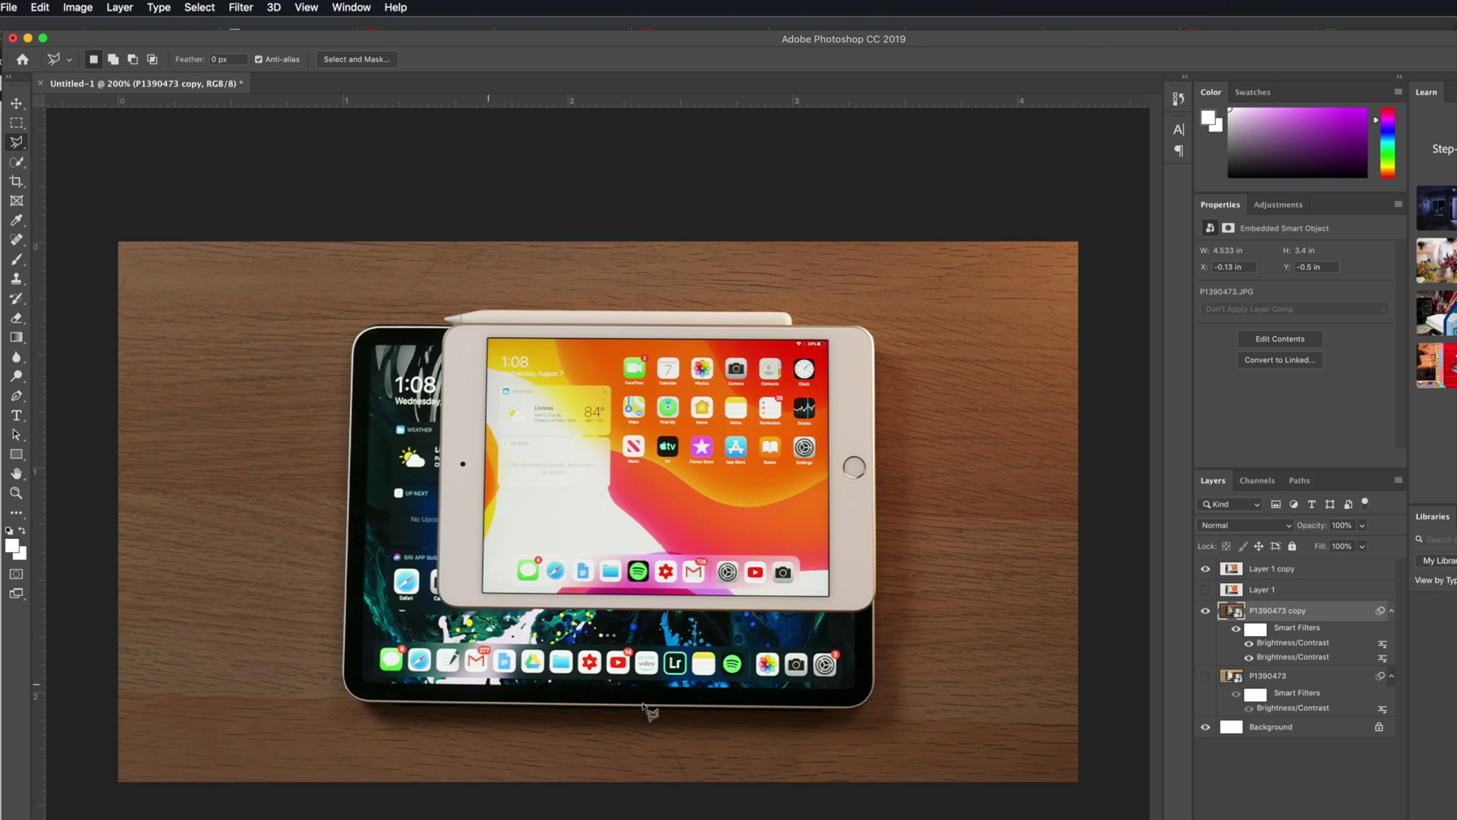
Duplicate the Layer 1 copy device cutout as Layer 1 copy 2.
{"action": "left_click", "coordinate": [1288, 570]}
{"action": "right_click", "coordinate": [1290, 572]}
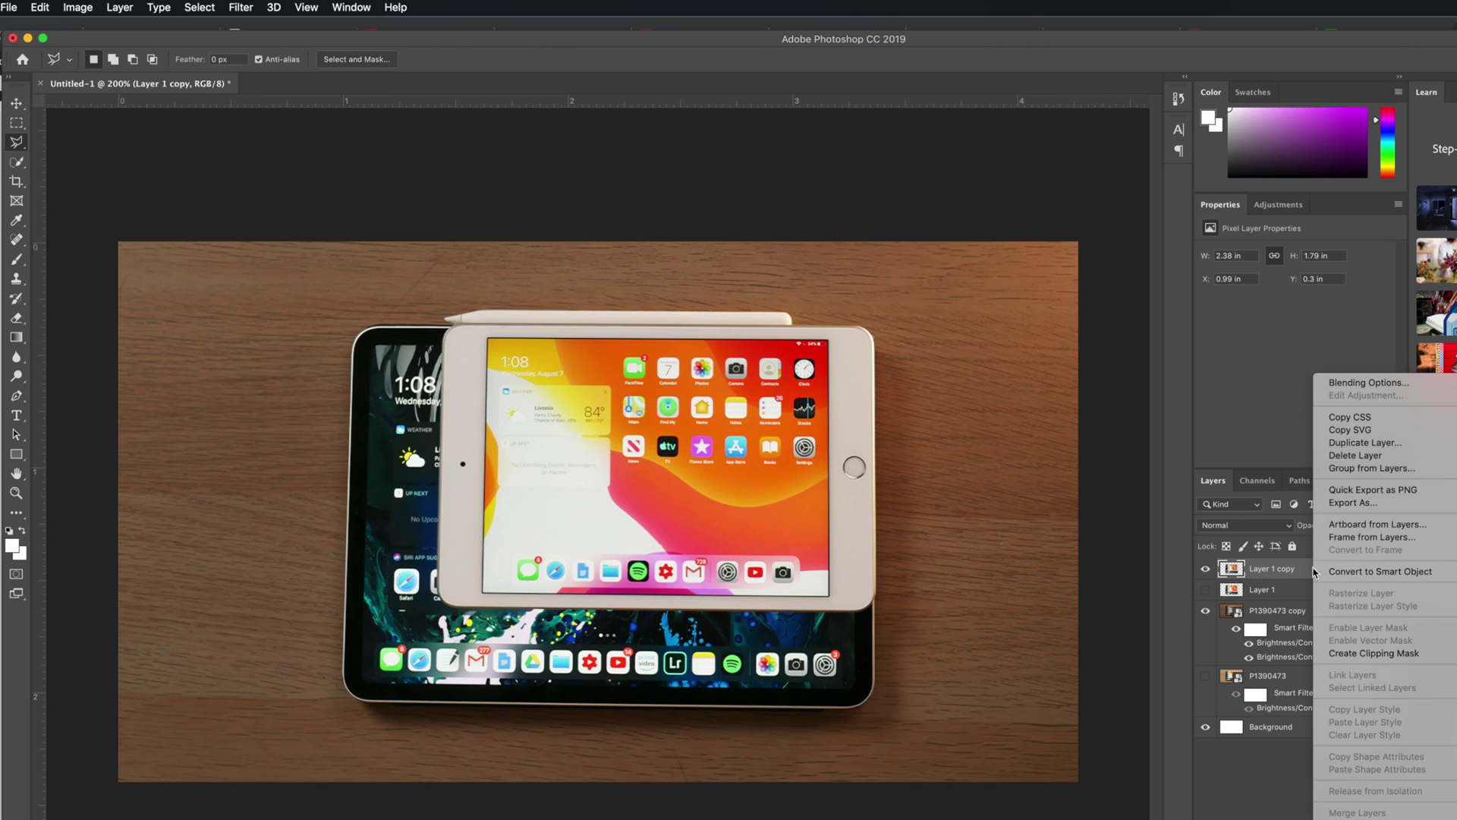
{"action": "left_click", "coordinate": [1335, 448]}
{"action": "left_click", "coordinate": [968, 450]}
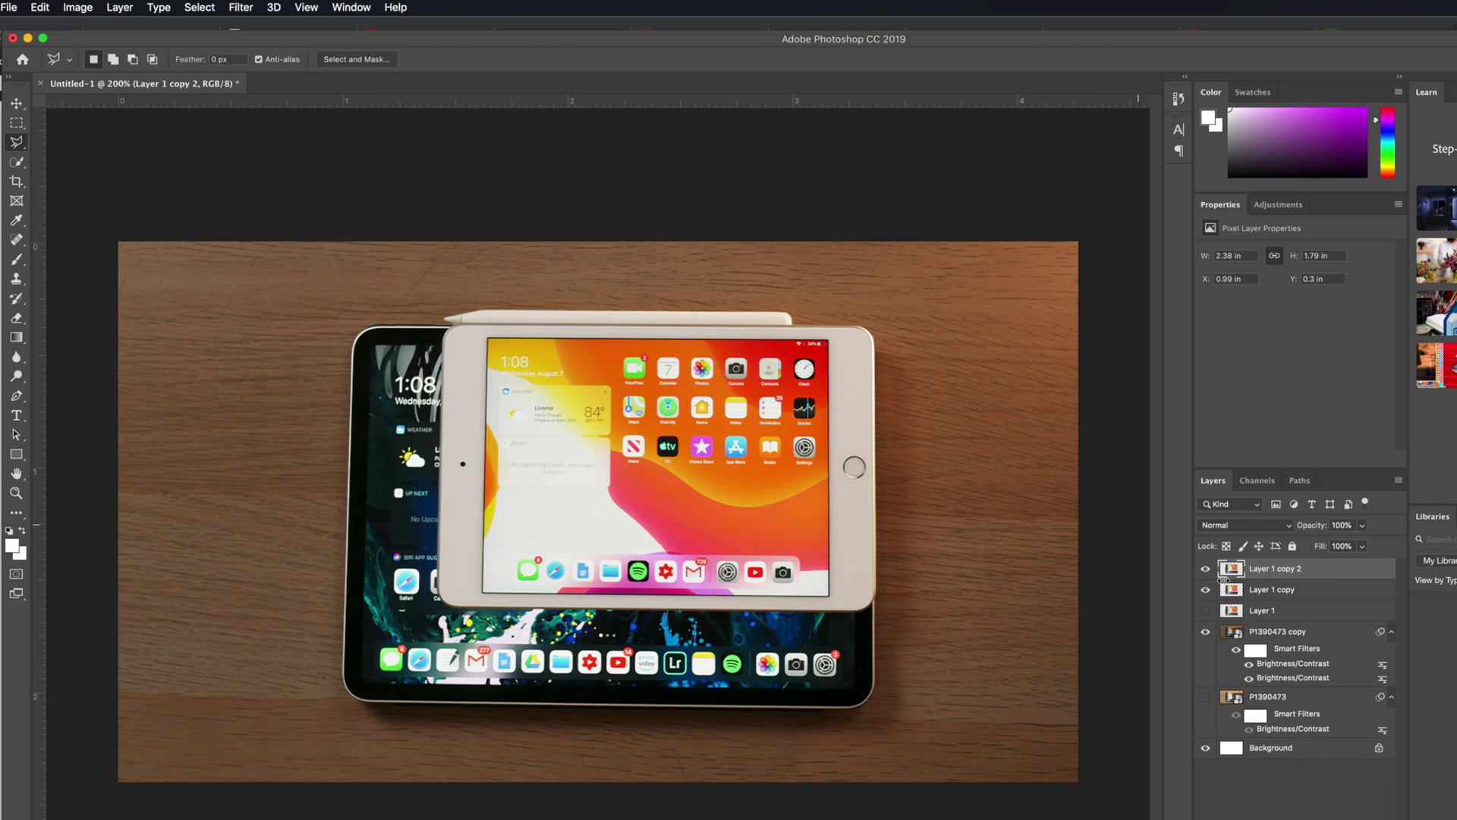
Turn Layer 1 copy white with an Exposure adjustment of +20.00.
{"action": "left_click", "coordinate": [1338, 599]}
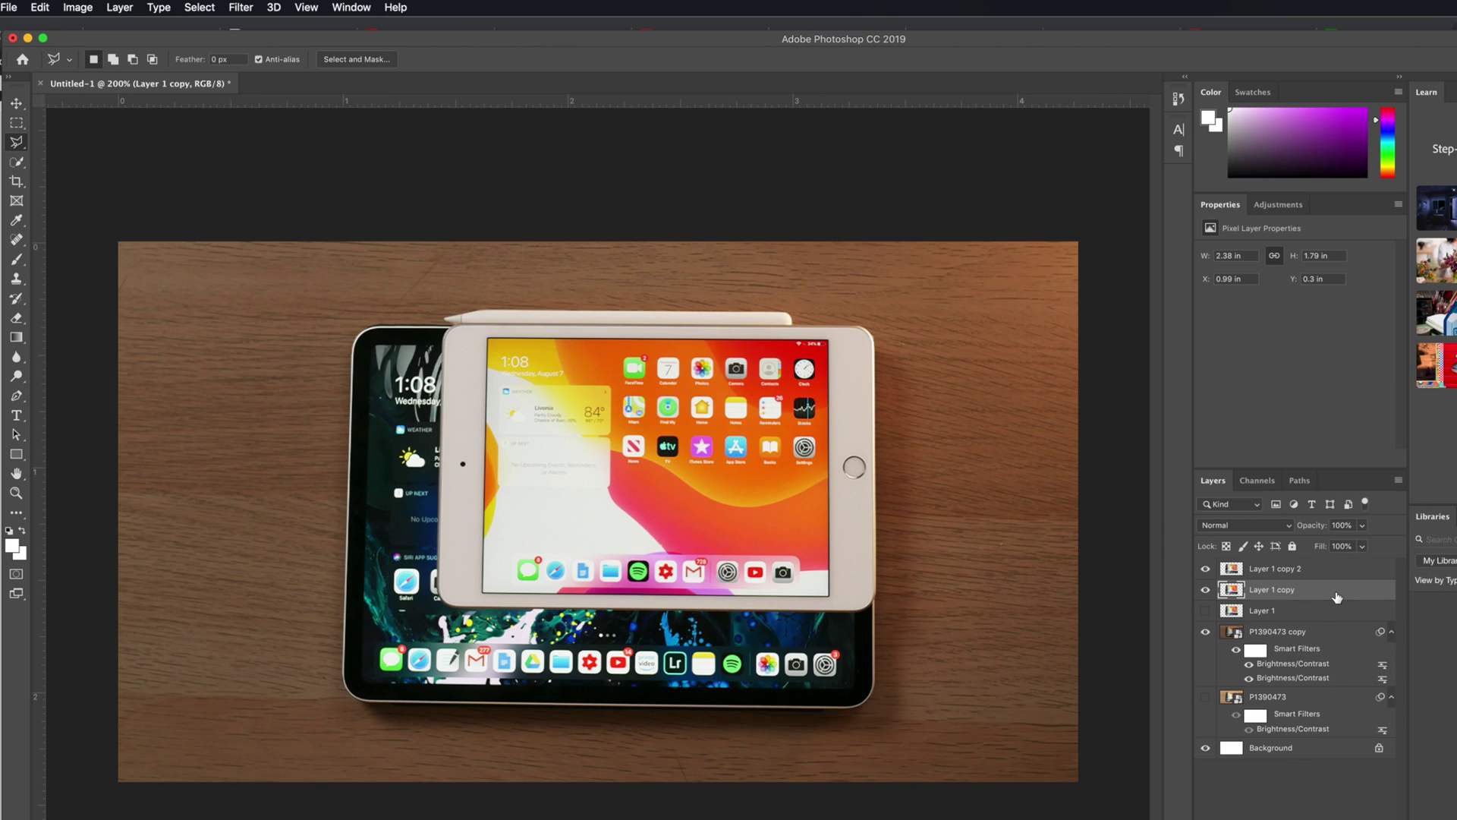
{"action": "left_click", "coordinate": [78, 6]}
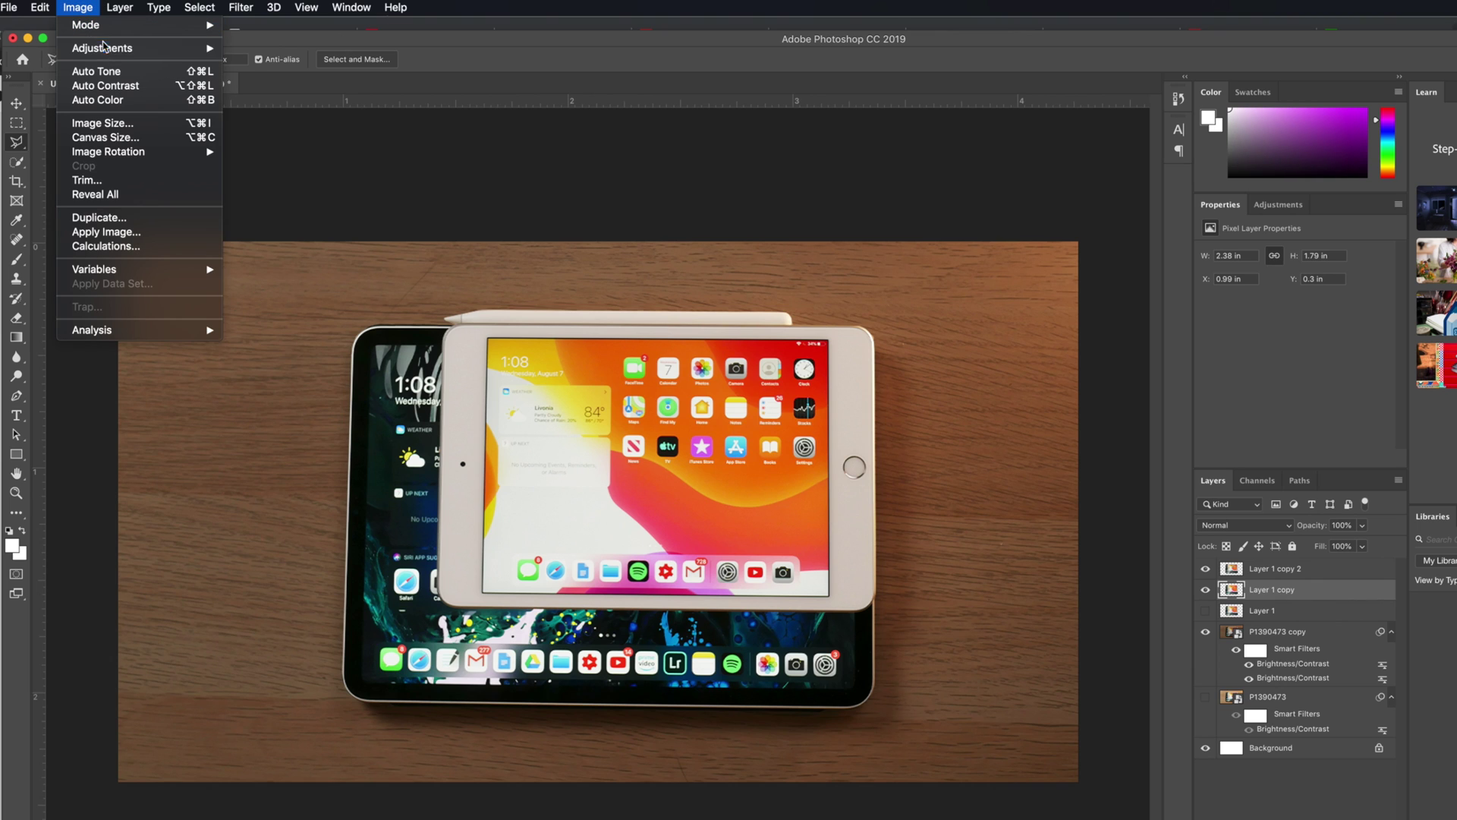
{"action": "mouse_move", "coordinate": [113, 48]}
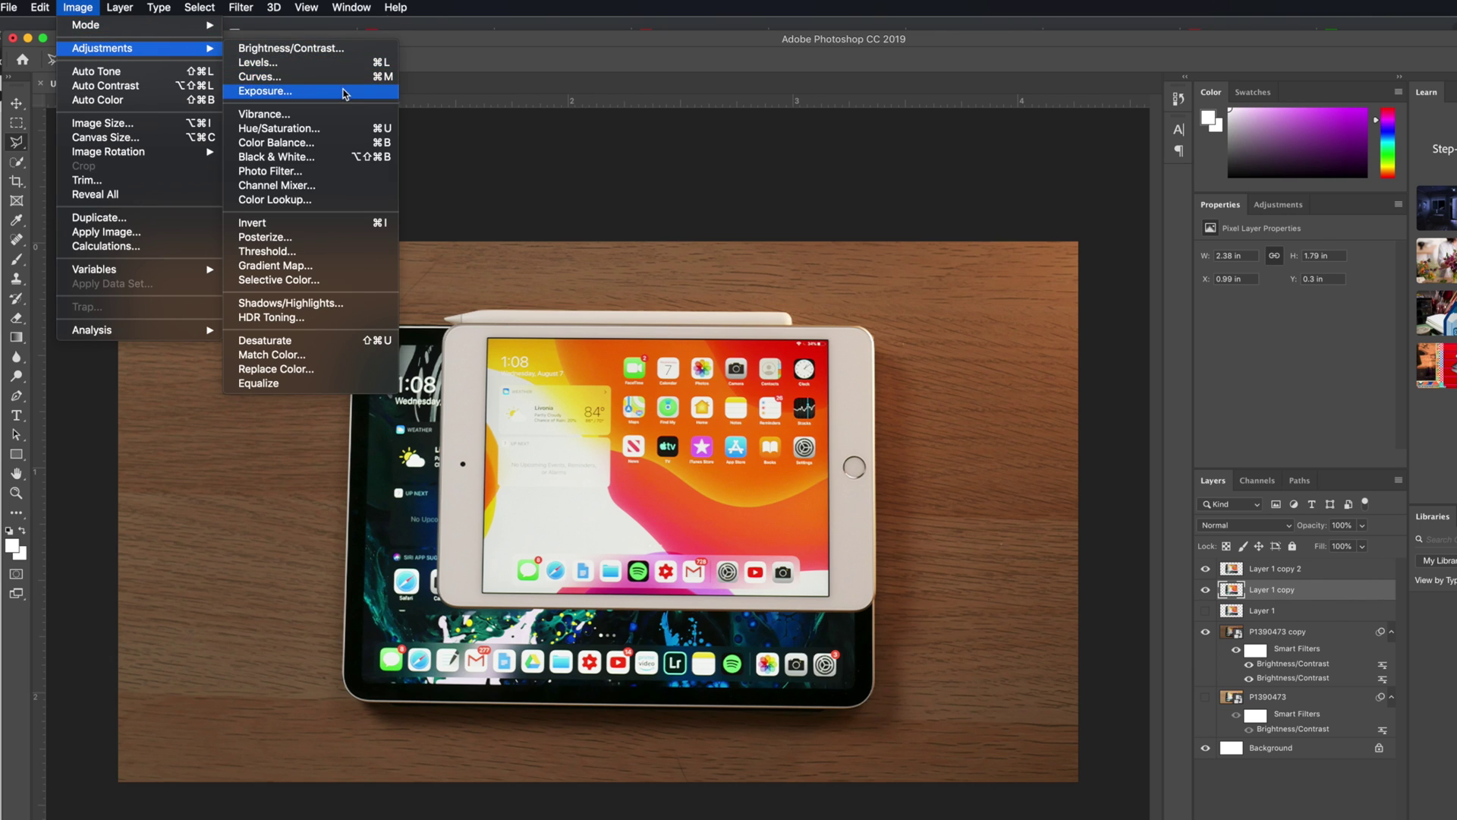
{"action": "left_click", "coordinate": [265, 91]}
{"action": "left_click_drag", "start_coordinate": [793, 370], "coordinate": [953, 312]}
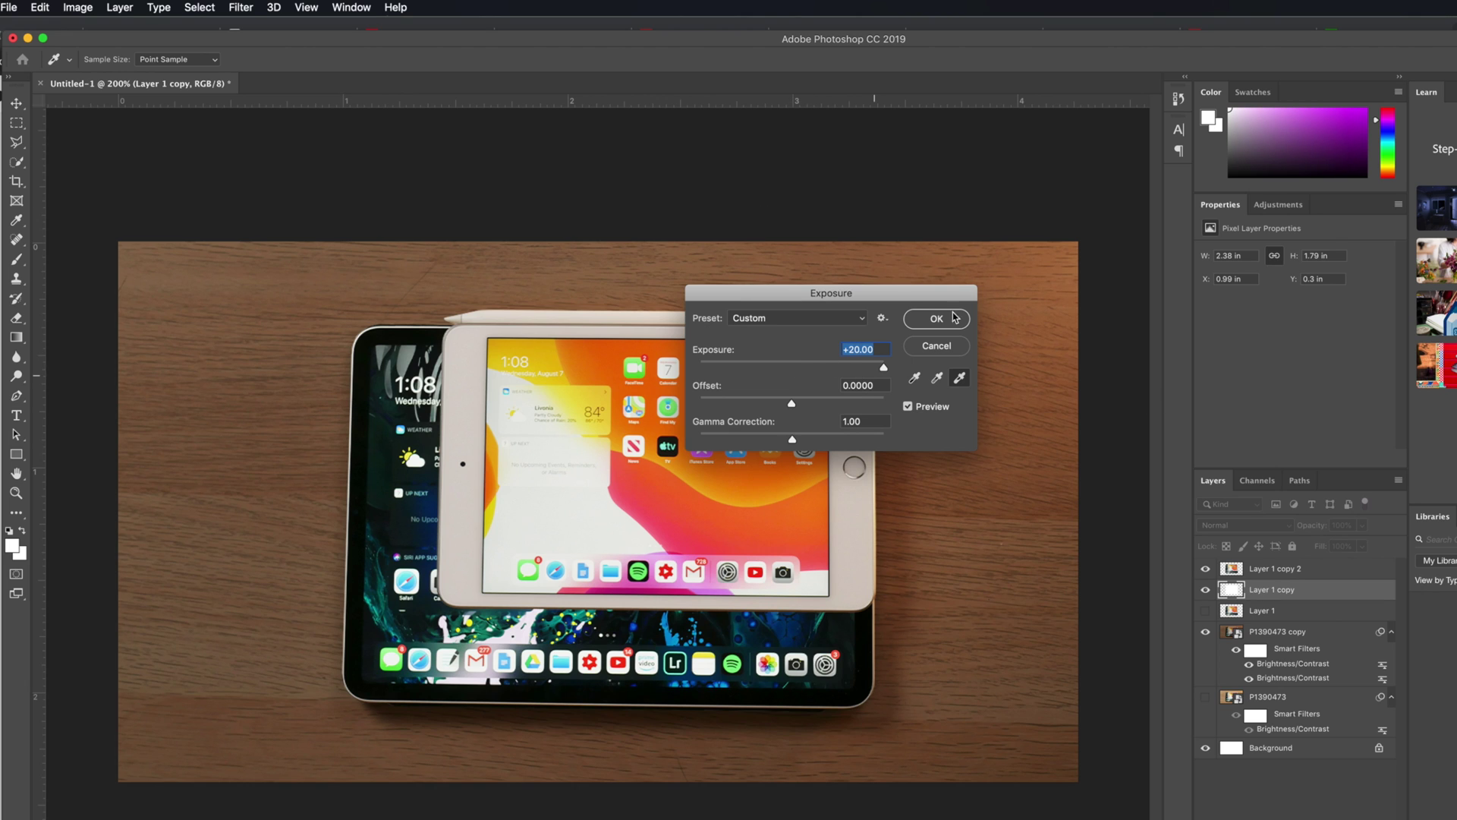
{"action": "left_click", "coordinate": [944, 320]}
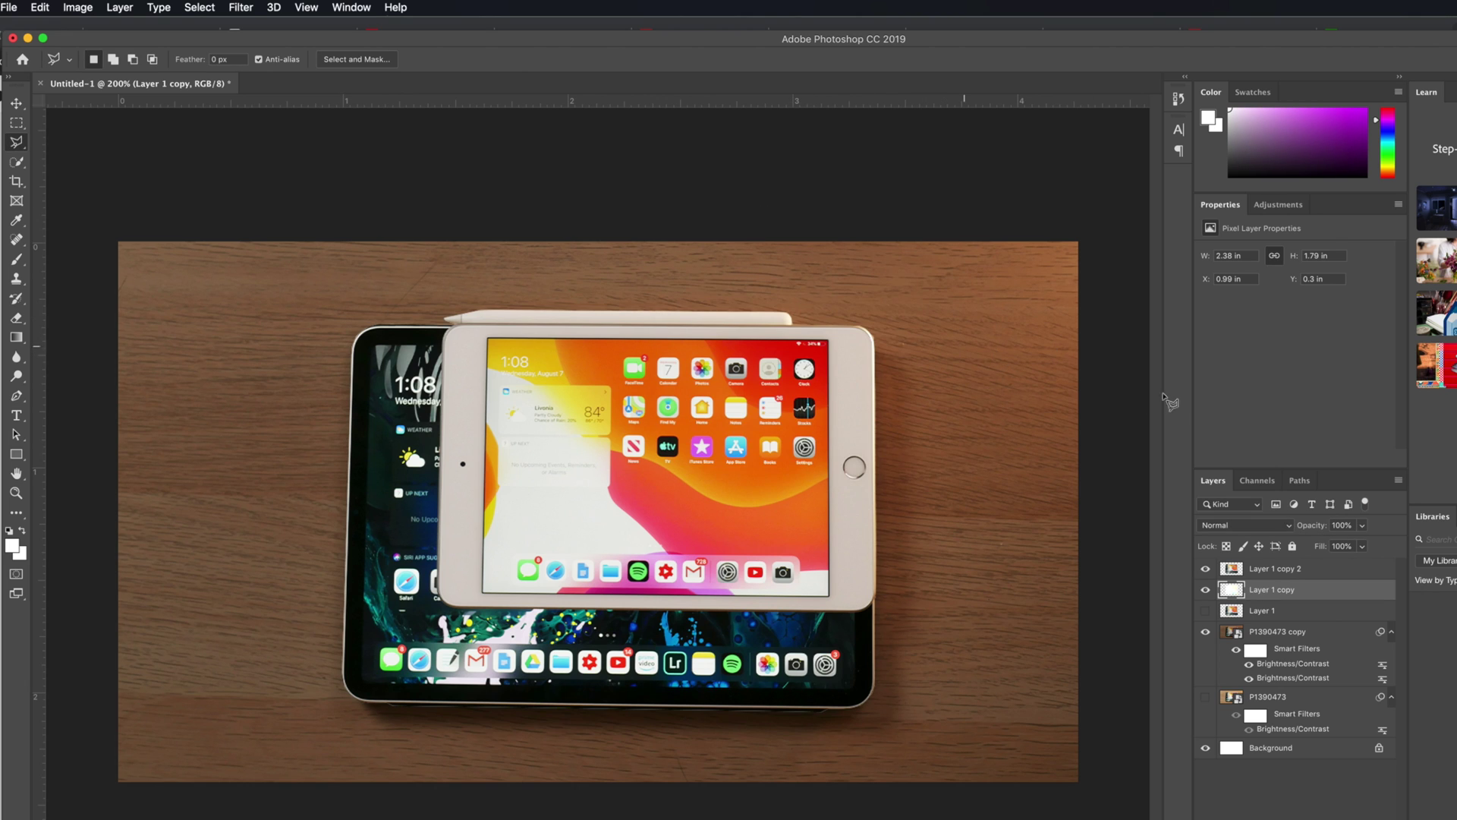
Apply a Gaussian Blur to the whitened Layer 1 copy to create a soft glow around the devices.
{"action": "left_click", "coordinate": [240, 7]}
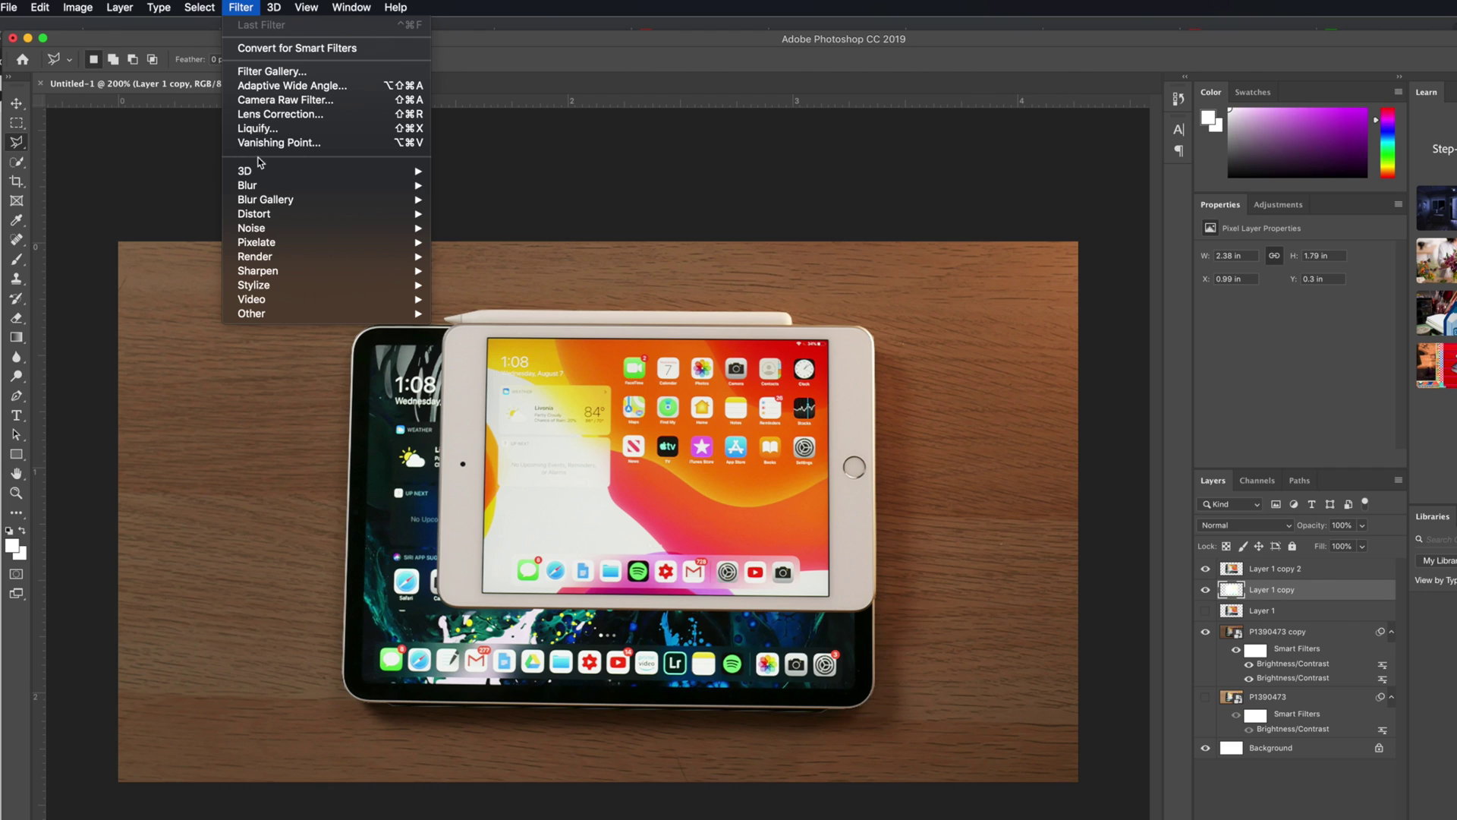
{"action": "mouse_move", "coordinate": [425, 186]}
{"action": "left_click", "coordinate": [486, 242]}
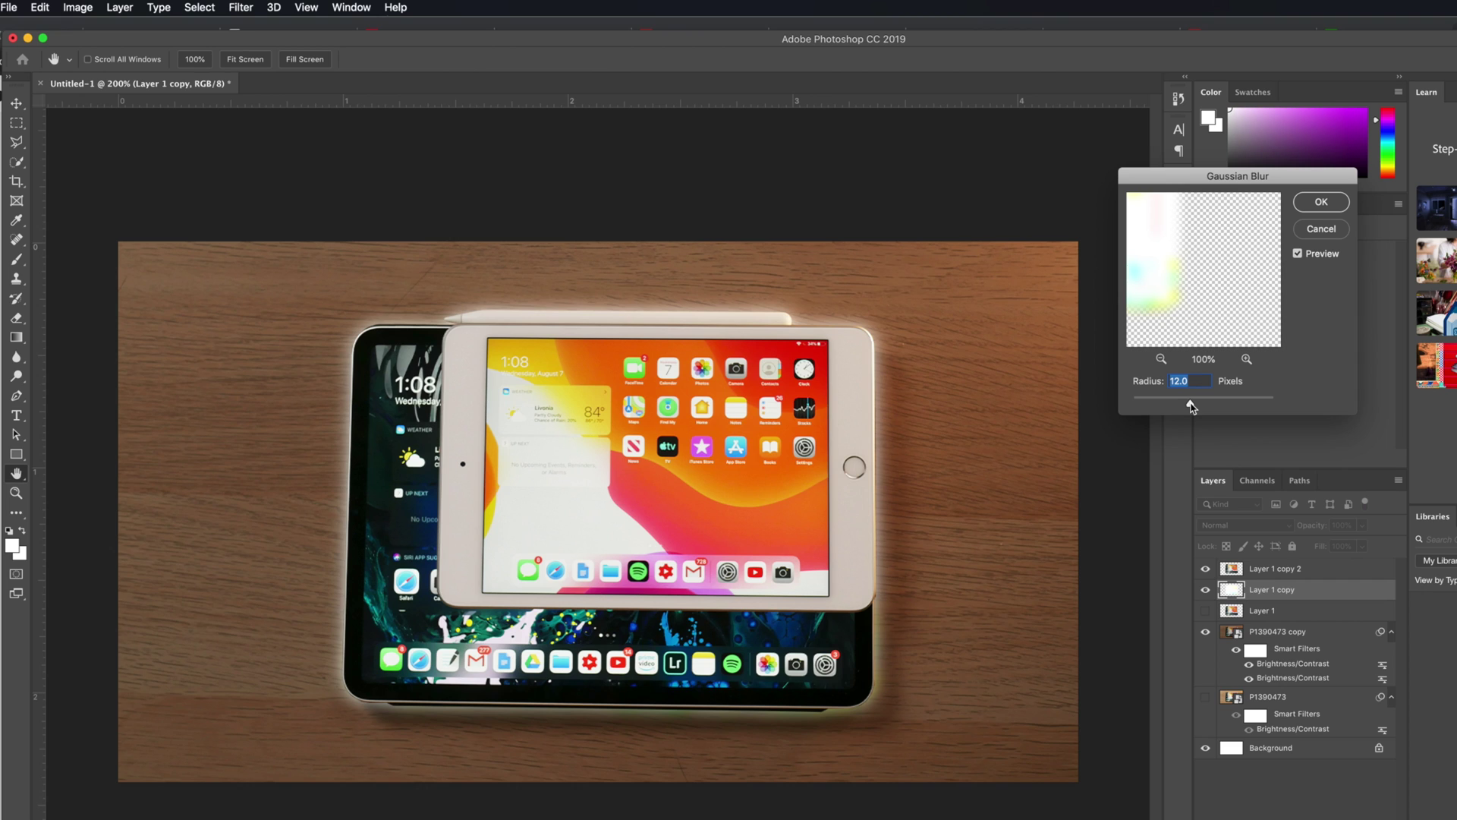
{"action": "left_click_drag", "start_coordinate": [1190, 406], "coordinate": [1197, 406]}
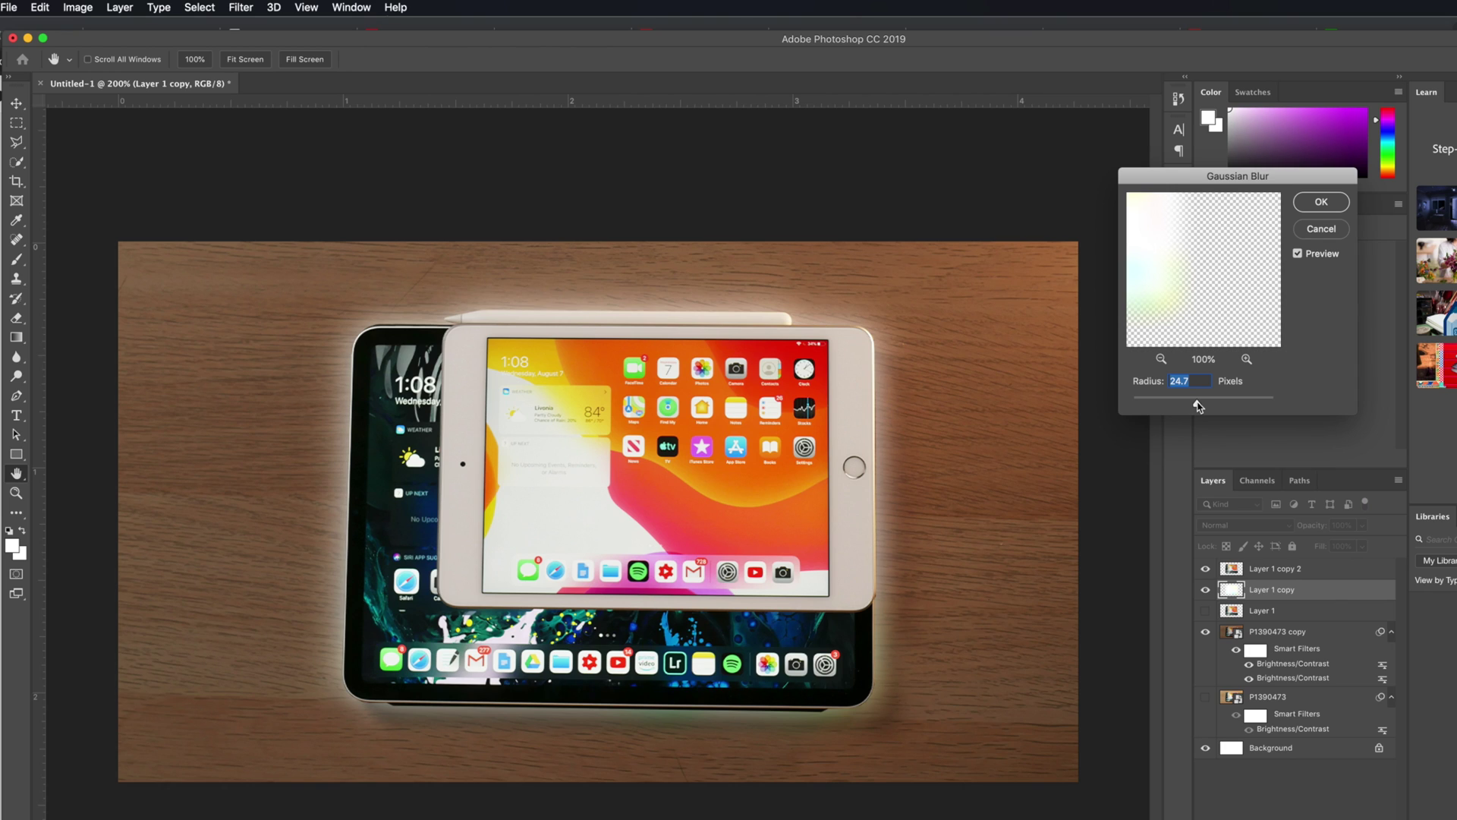
{"action": "left_click_drag", "start_coordinate": [1194, 406], "coordinate": [1201, 406]}
{"action": "left_click", "coordinate": [1323, 203]}
{"action": "key", "text": "l"}
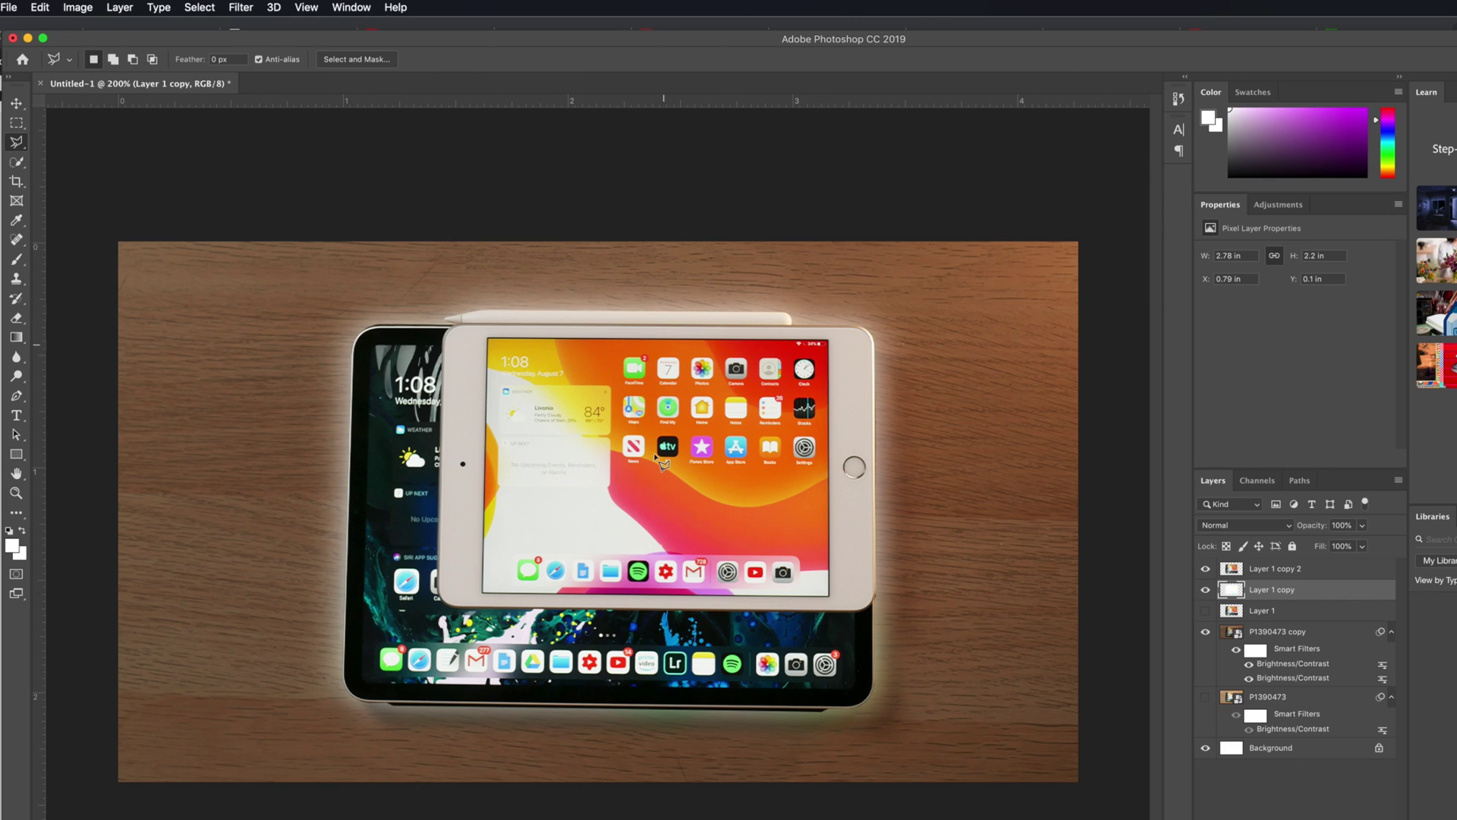
Show Layer 1 and compare the image with and without the glow on Layer 1 copy, leaving the glow visible.
{"action": "left_click", "coordinate": [1205, 611]}
{"action": "left_click", "coordinate": [1205, 589]}
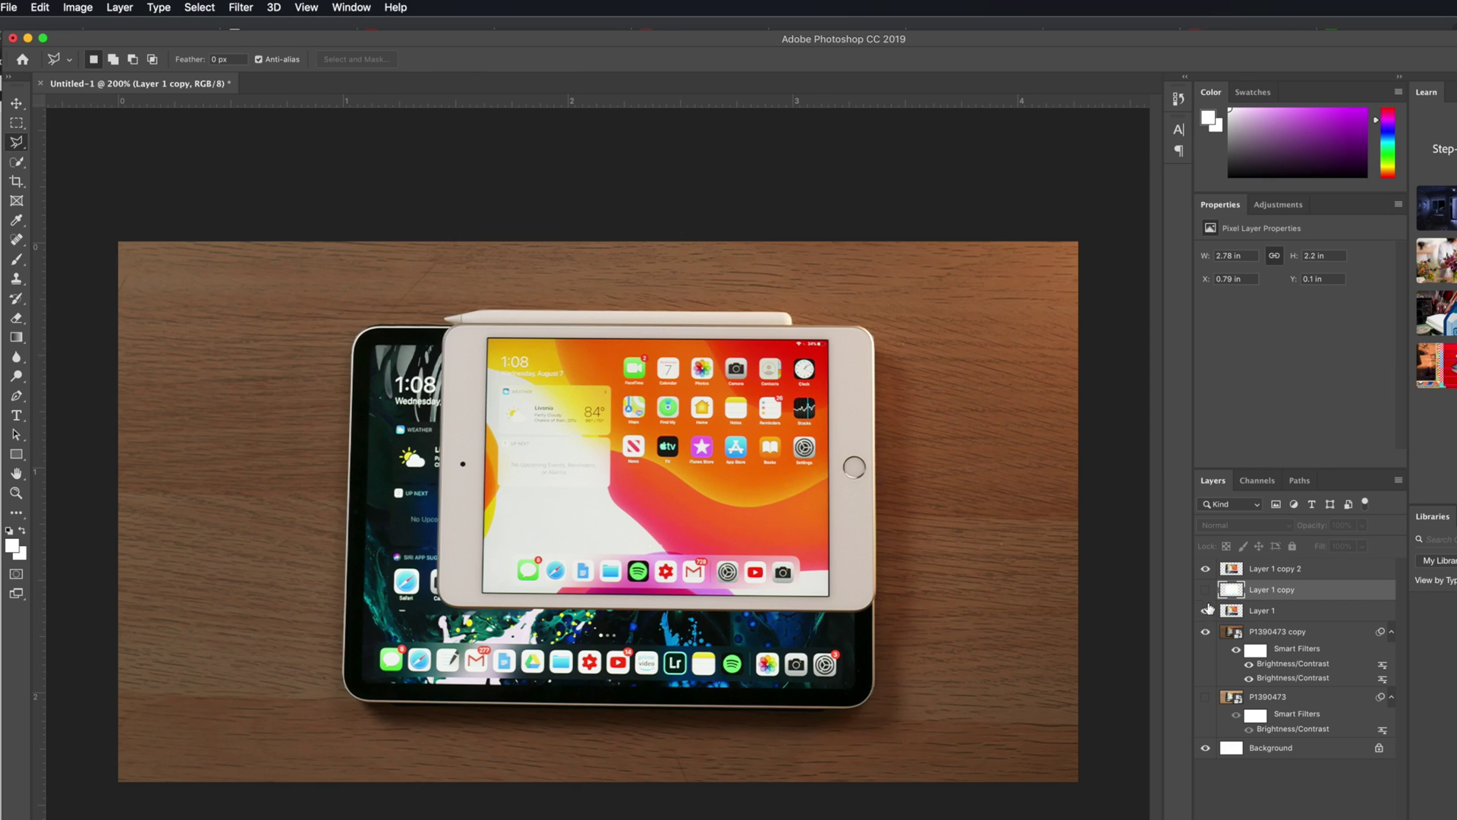
{"action": "left_click", "coordinate": [1205, 631]}
{"action": "left_click", "coordinate": [1206, 632]}
{"action": "left_click", "coordinate": [1206, 589]}
{"action": "left_click", "coordinate": [1206, 589]}
{"action": "left_click", "coordinate": [1206, 590]}
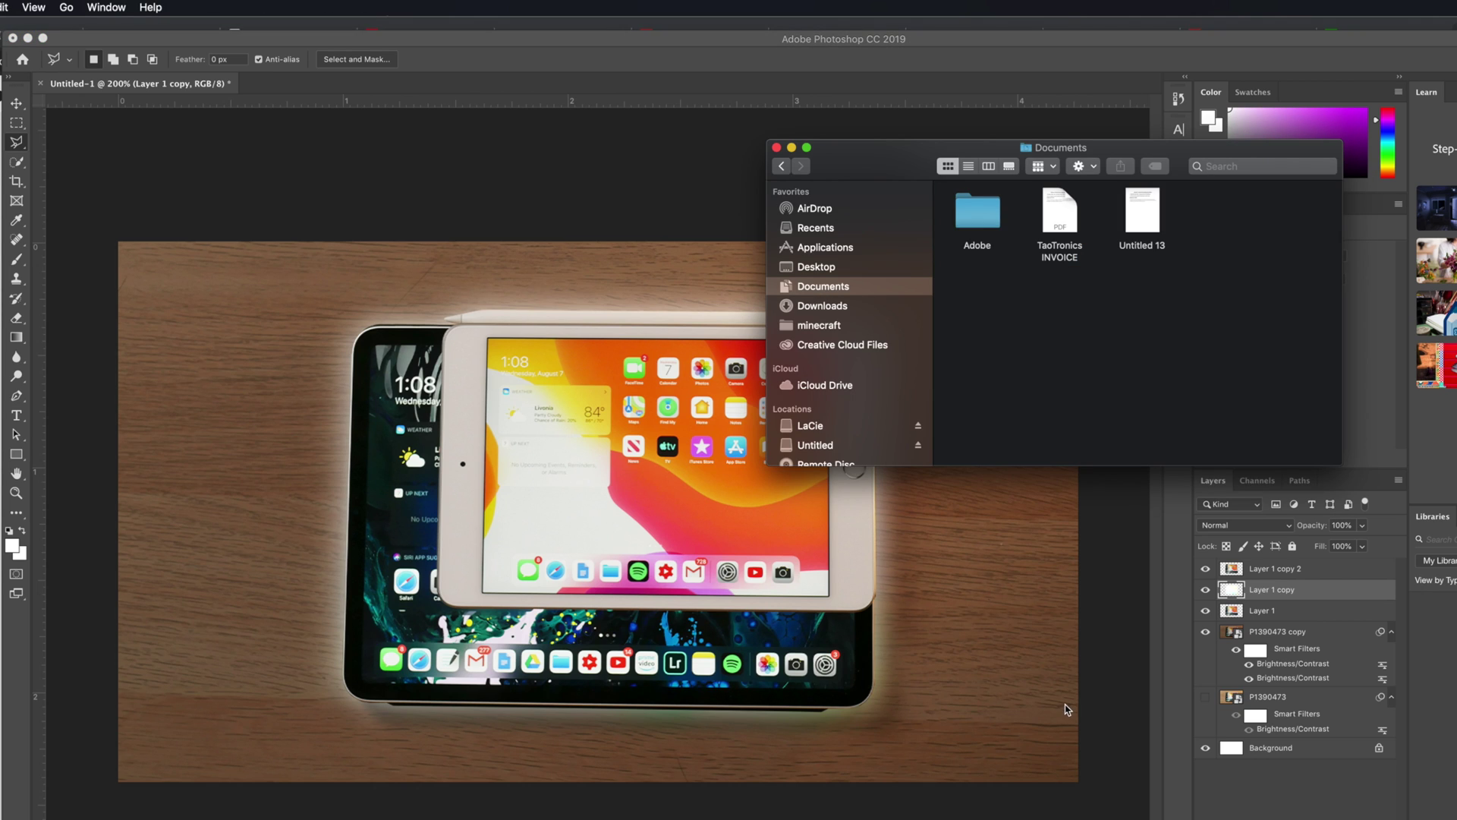
Place the iPad mini home-screen screenshot IMG_EC3F9F051F34-1 in the document and put its layer above Layer 1 copy 2.
{"action": "left_click", "coordinate": [1091, 710]}
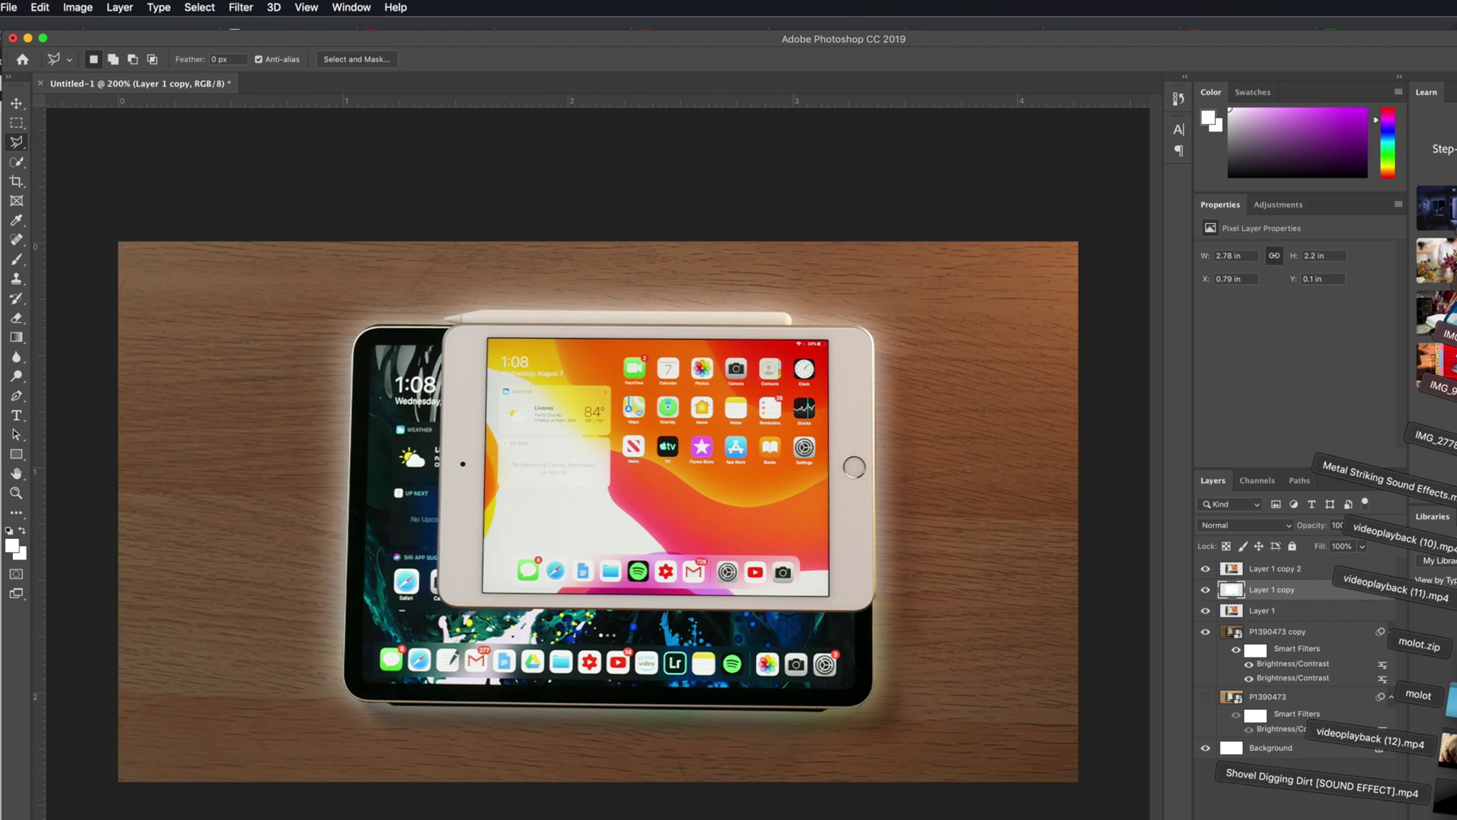
{"action": "left_click_drag", "start_coordinate": [1436, 262], "coordinate": [630, 439]}
{"action": "left_click_drag", "start_coordinate": [1345, 600], "coordinate": [1342, 567]}
Scale the home-screen screenshot to 11.76% with linked proportions and position it over the iPad mini's display at X 734 px, Y 290 px.
{"action": "left_click", "coordinate": [21, 104]}
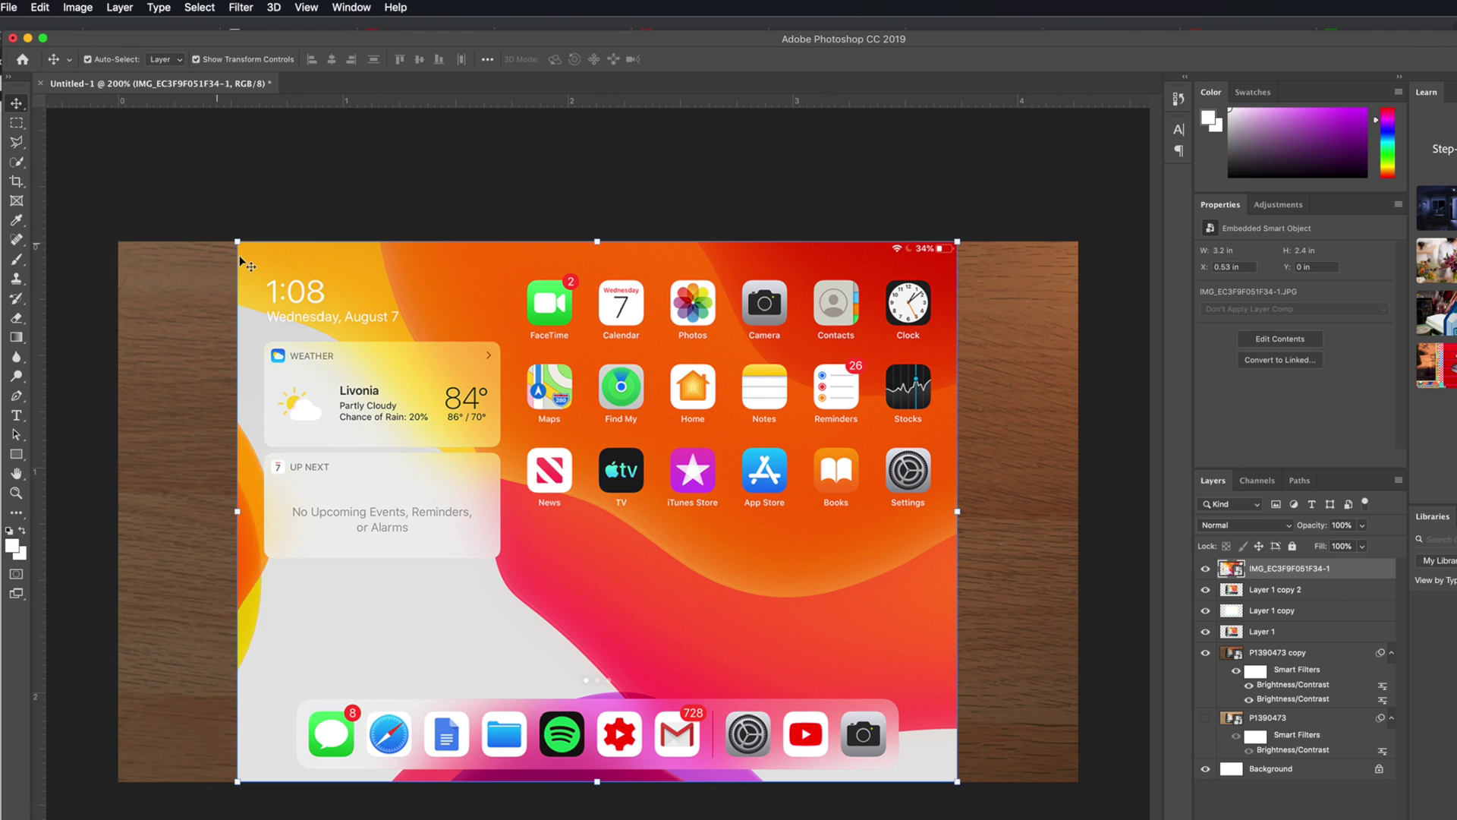
{"action": "left_click_drag", "start_coordinate": [238, 240], "coordinate": [543, 475]}
{"action": "left_click_drag", "start_coordinate": [686, 621], "coordinate": [586, 442]}
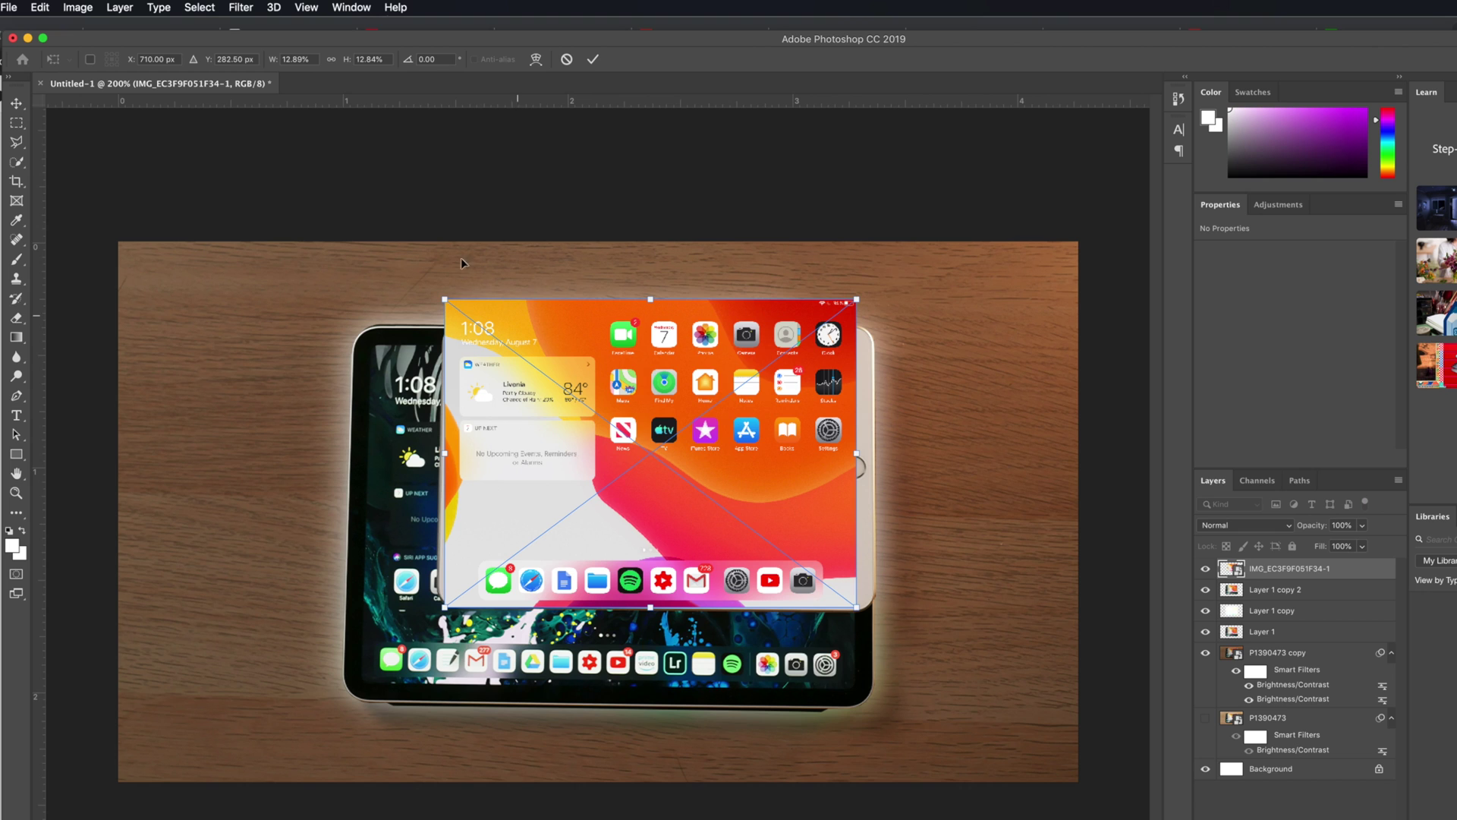
{"action": "left_click", "coordinate": [331, 60]}
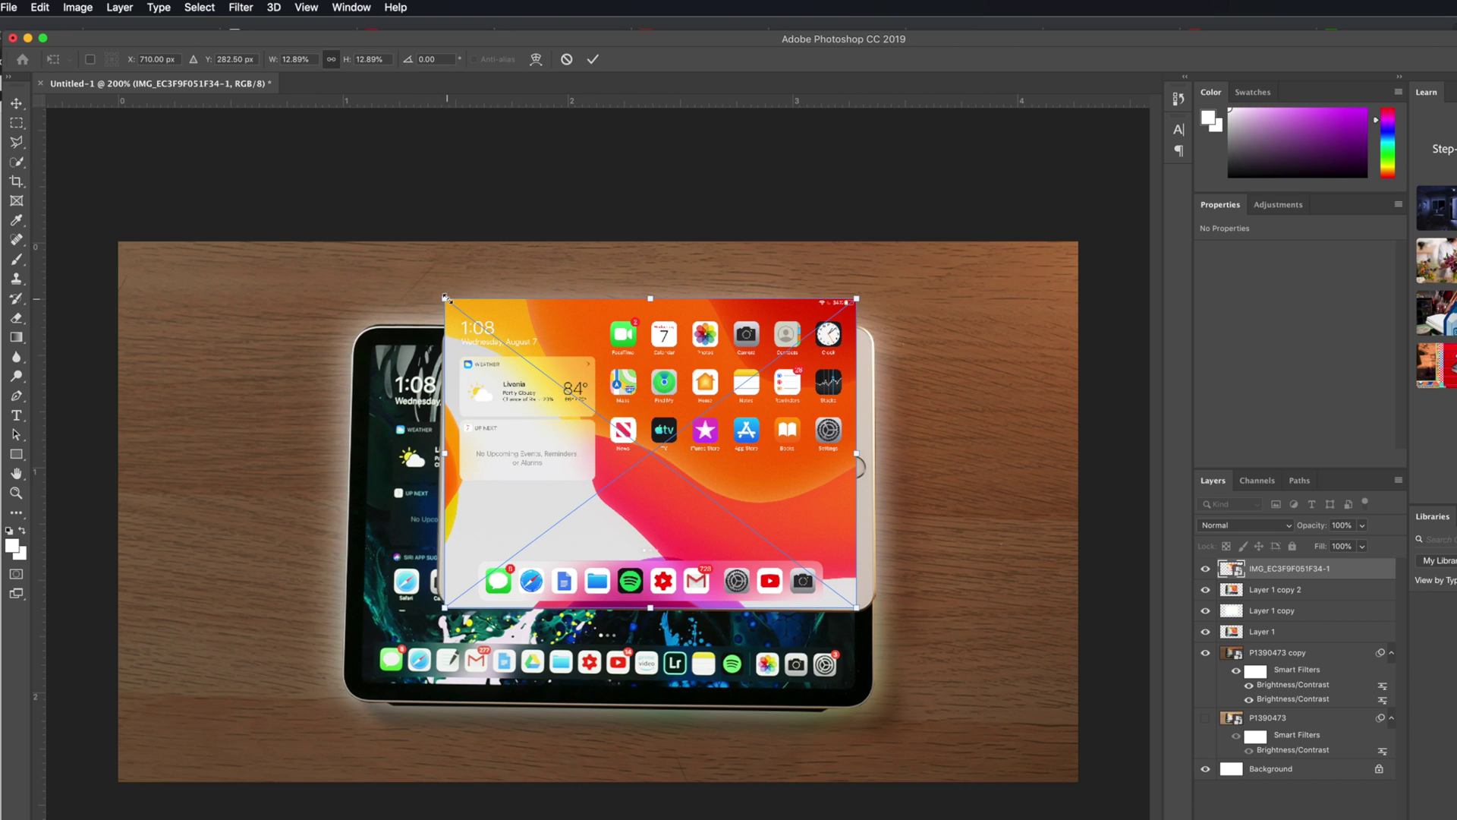
{"action": "left_click_drag", "start_coordinate": [445, 298], "coordinate": [480, 309]}
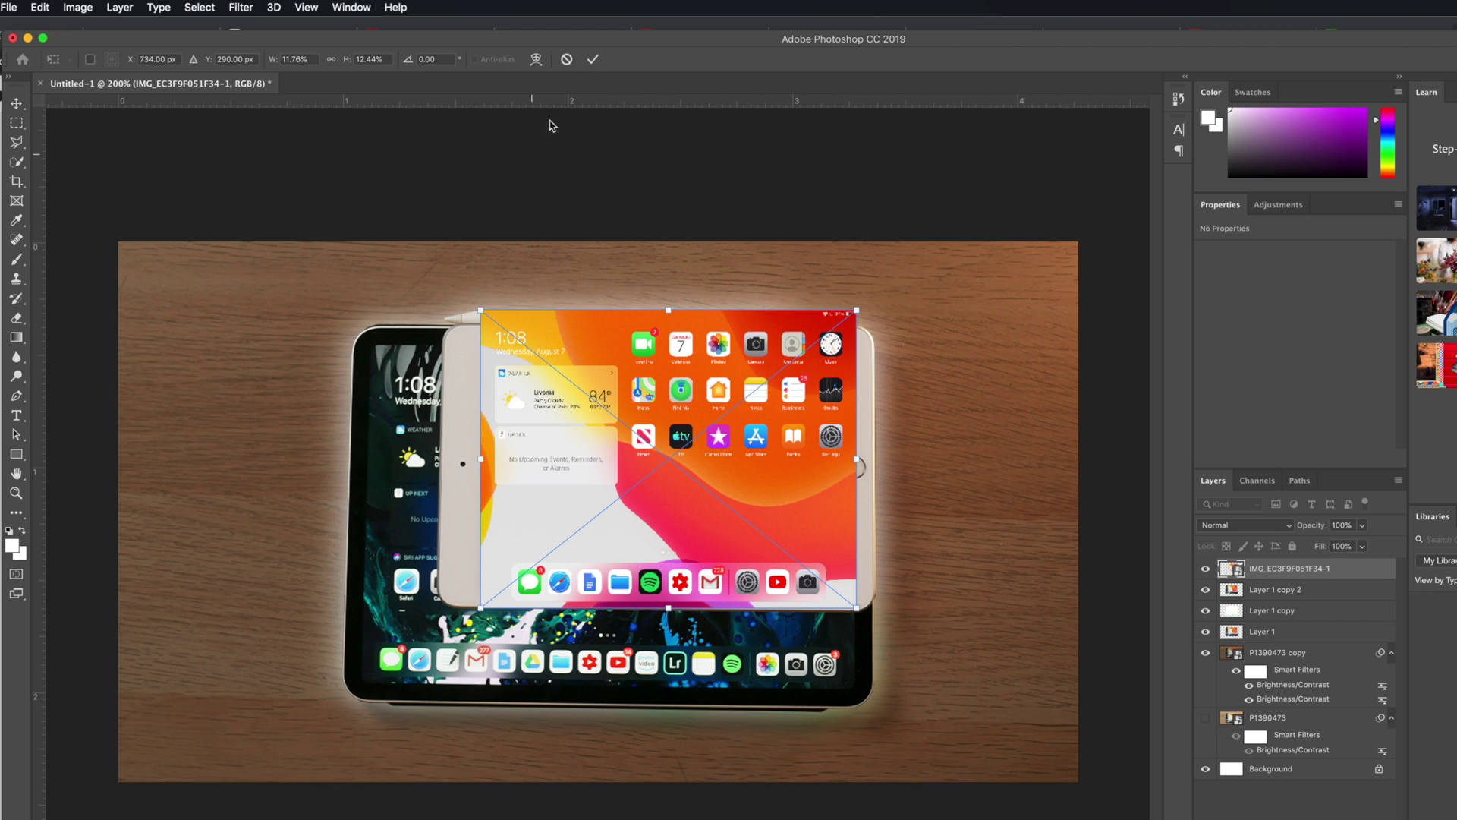
{"action": "left_click", "coordinate": [330, 59]}
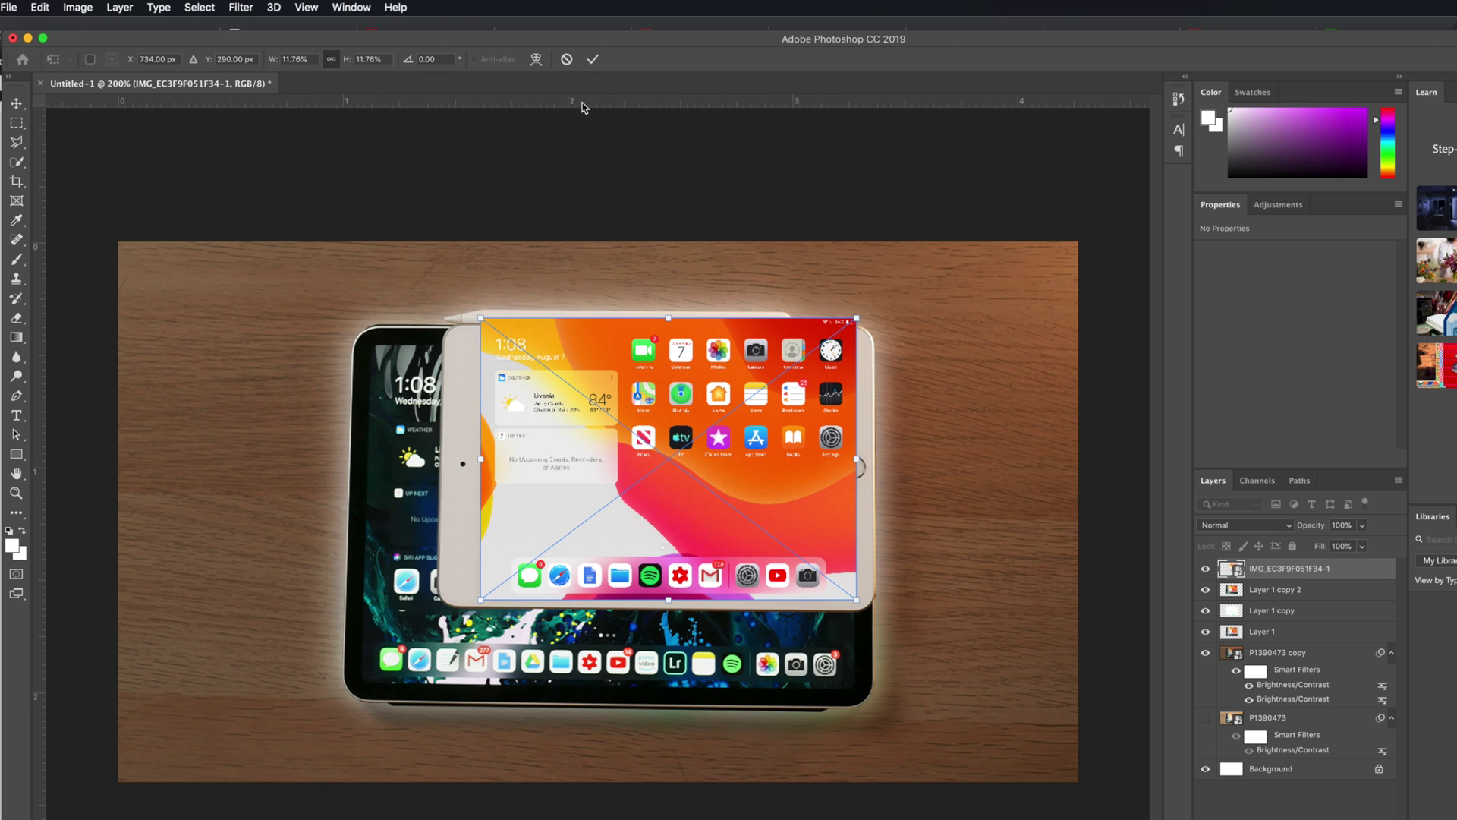
{"action": "left_click", "coordinate": [591, 59]}
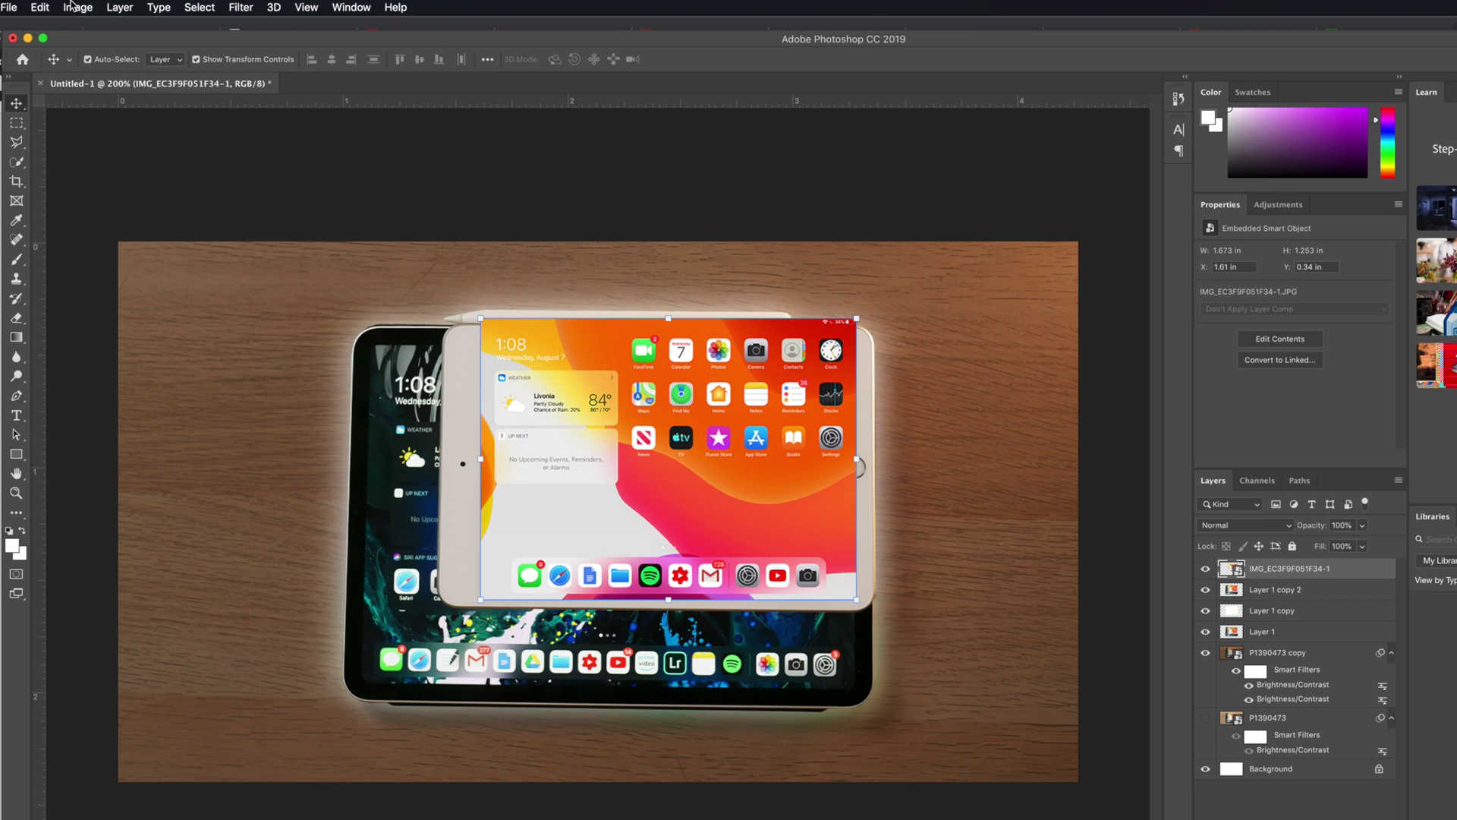
Start a Perspective Warp on the iPad mini home-screen screenshot and define a single plane enclosing the whole image.
{"action": "left_click", "coordinate": [46, 7]}
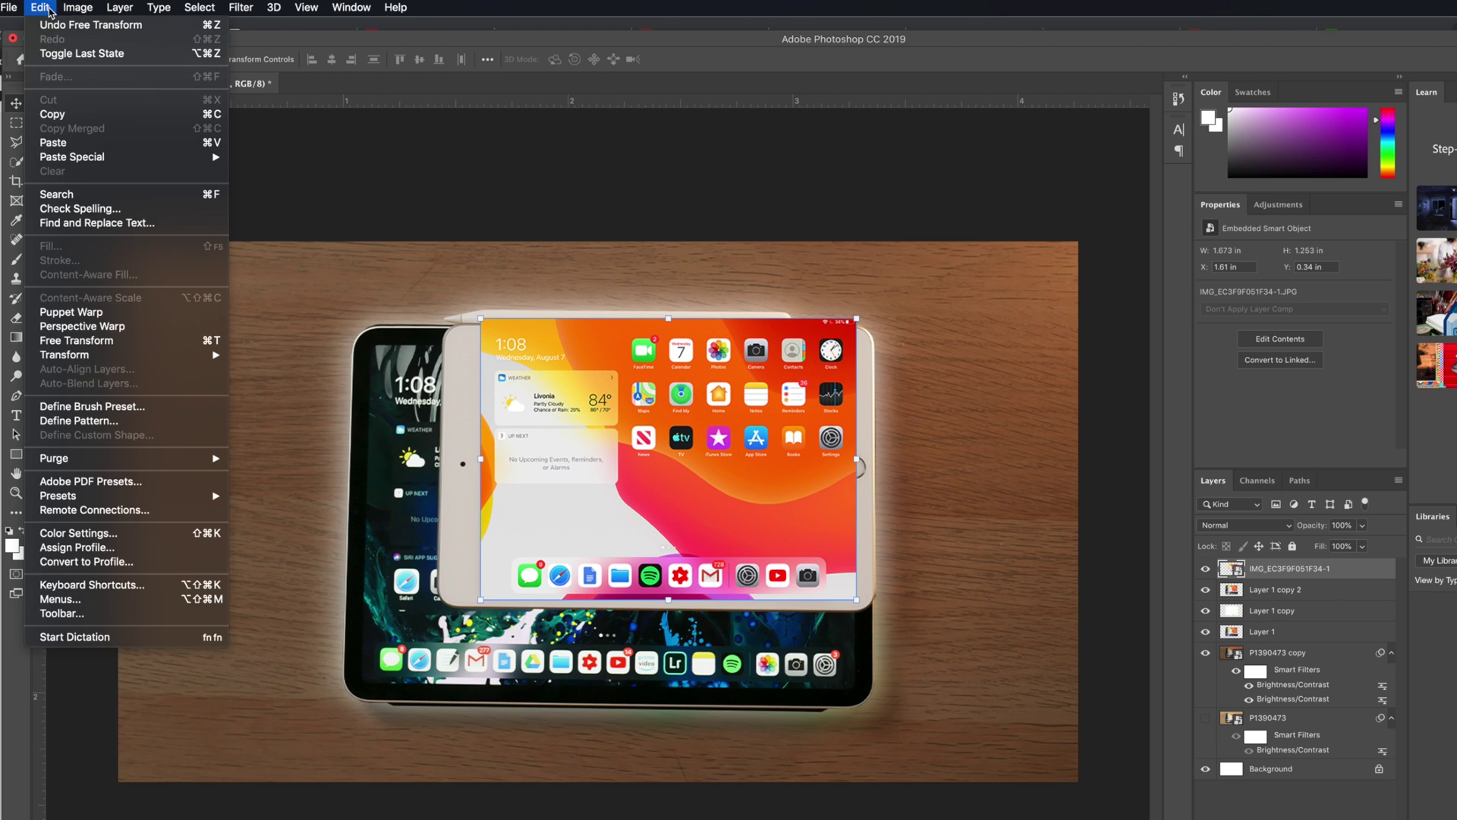
{"action": "left_click", "coordinate": [90, 326]}
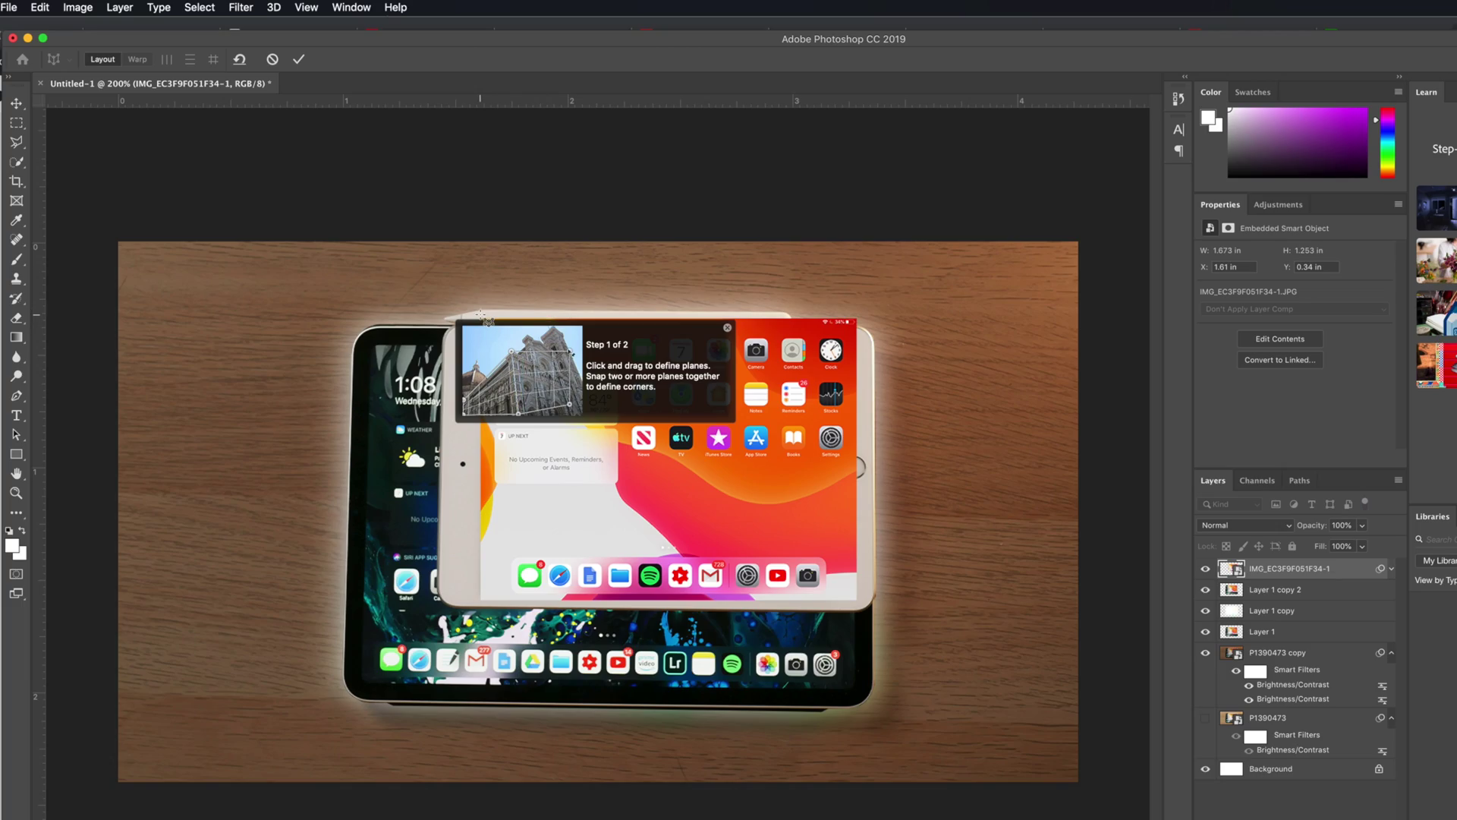
{"action": "left_click", "coordinate": [462, 303]}
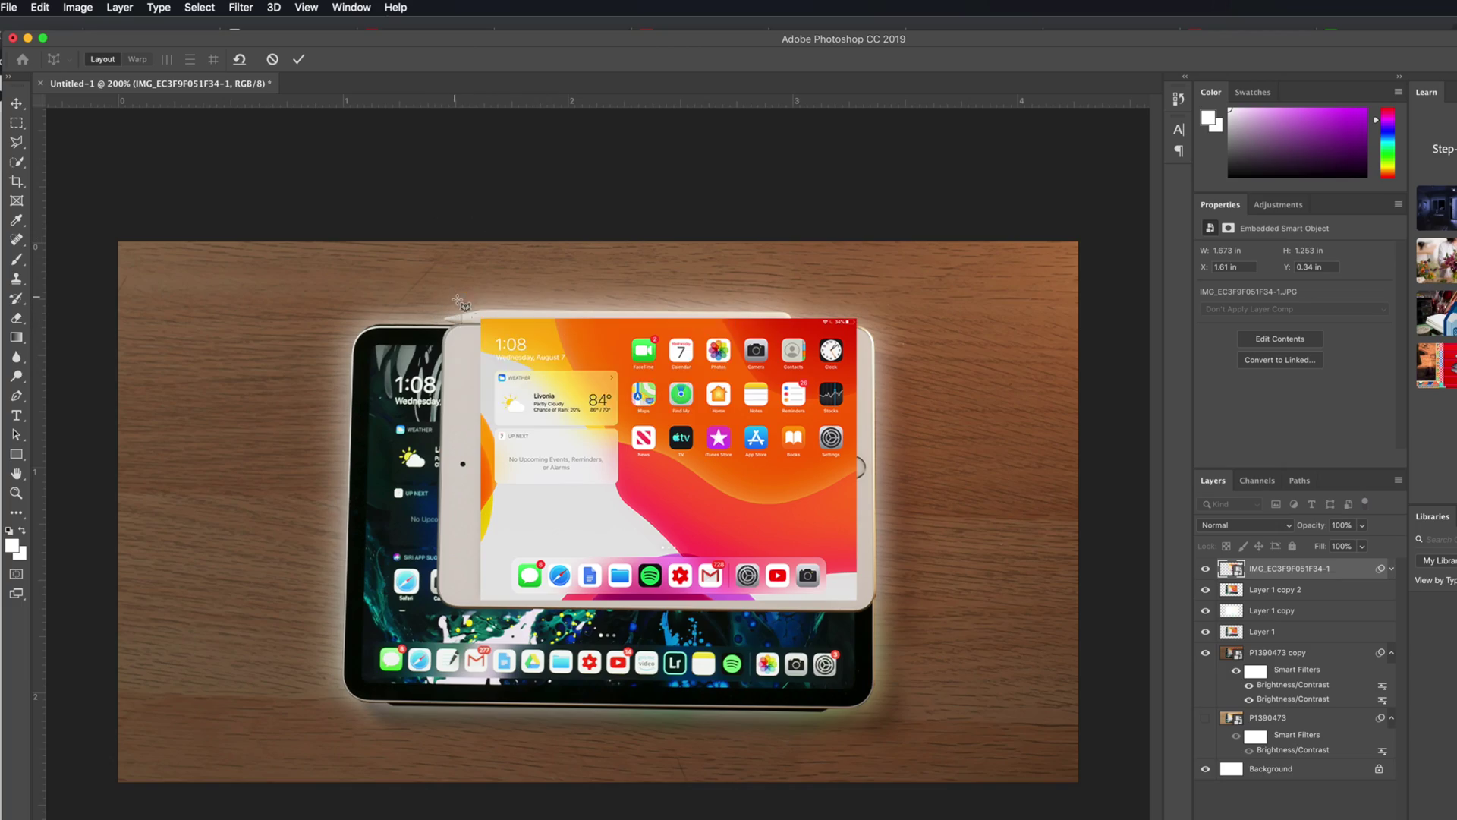
{"action": "left_click_drag", "start_coordinate": [462, 304], "coordinate": [858, 493]}
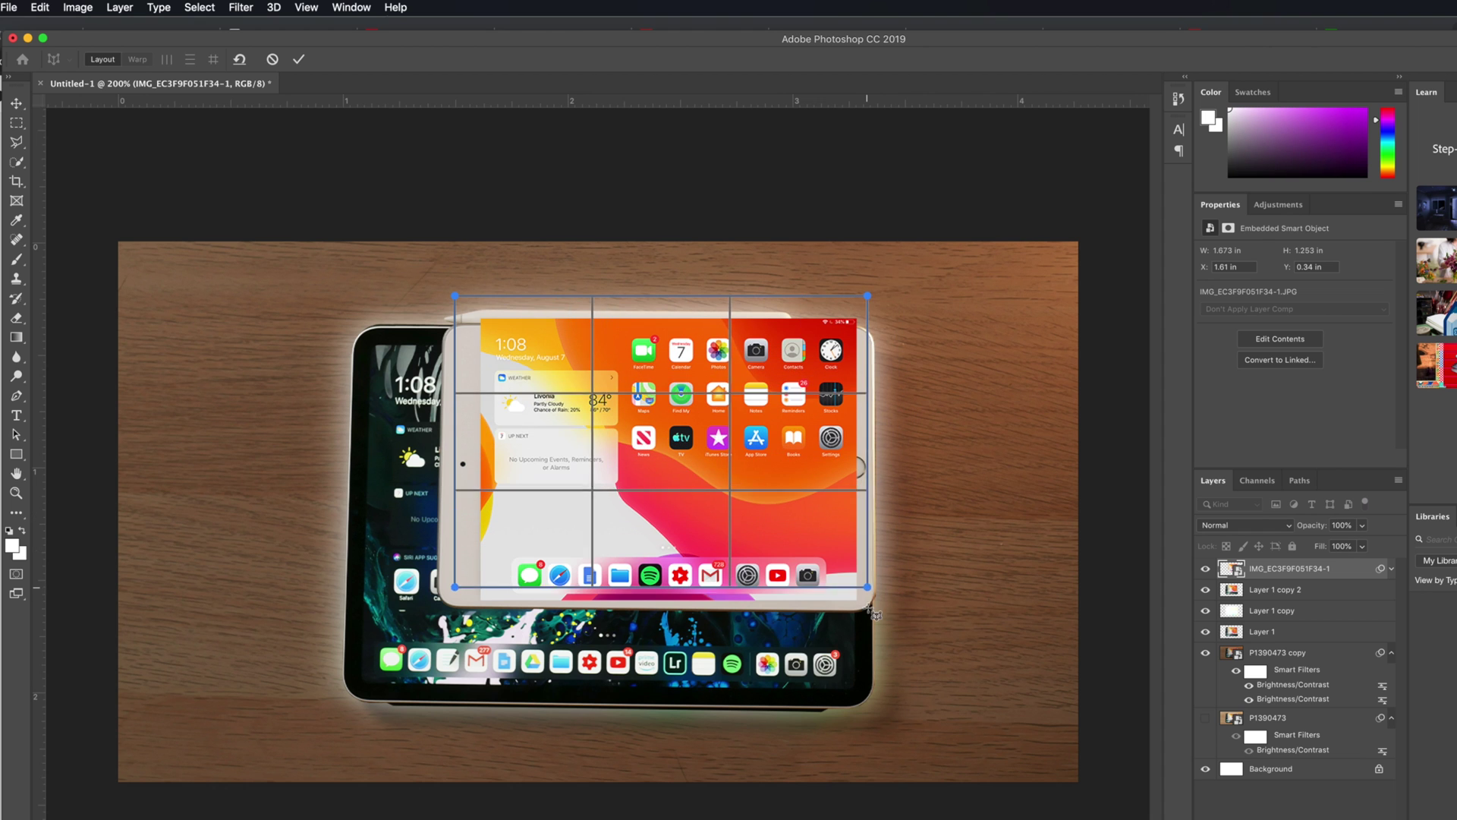
{"action": "left_click_drag", "start_coordinate": [869, 589], "coordinate": [872, 616]}
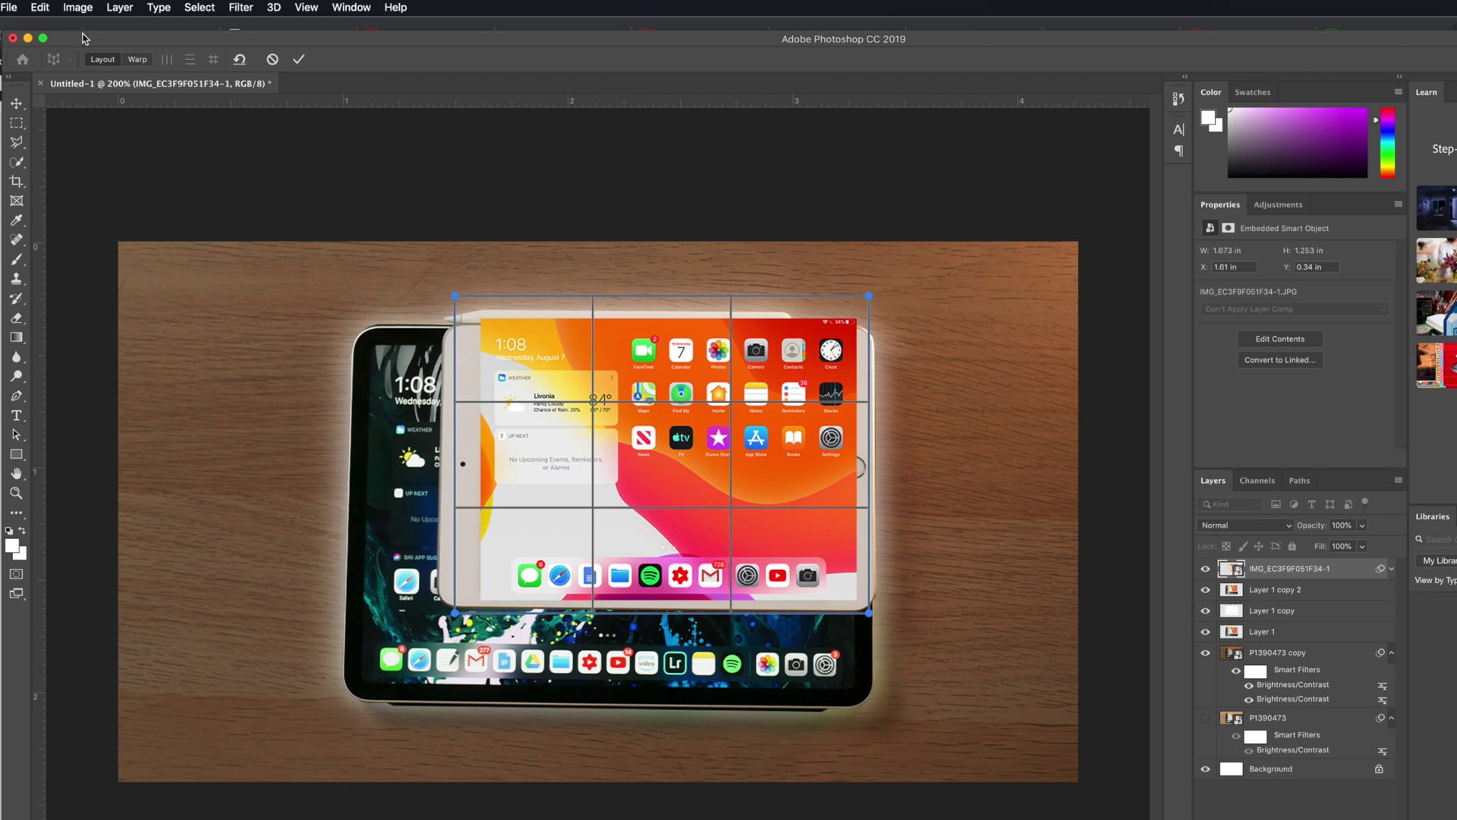
Lower the screenshot layer's opacity to 71% and warp the plane's four corners so the screenshot roughly fits the iPad mini's display.
{"action": "left_click", "coordinate": [136, 60]}
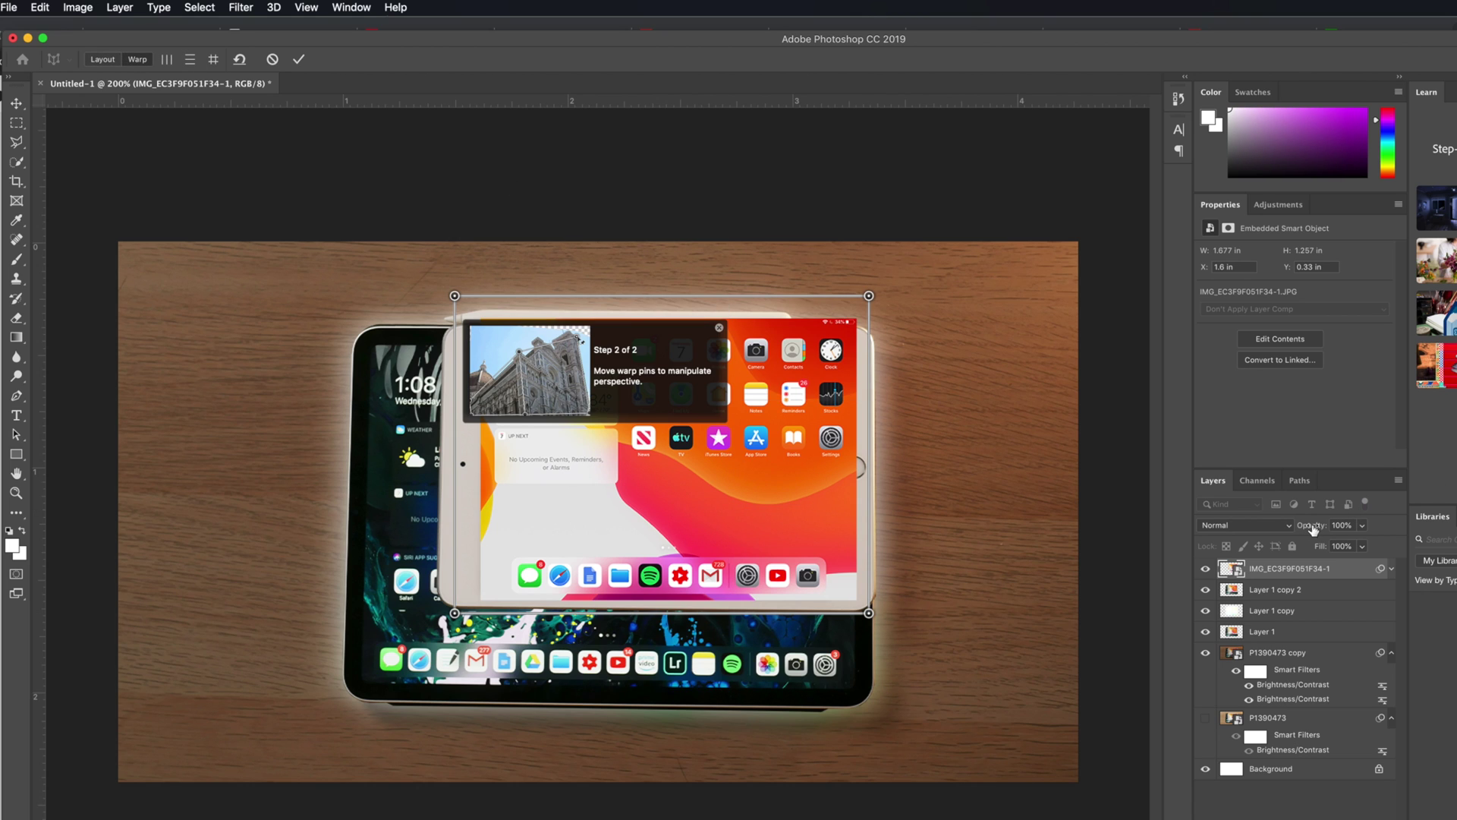
{"action": "left_click_drag", "start_coordinate": [1313, 529], "coordinate": [1303, 531]}
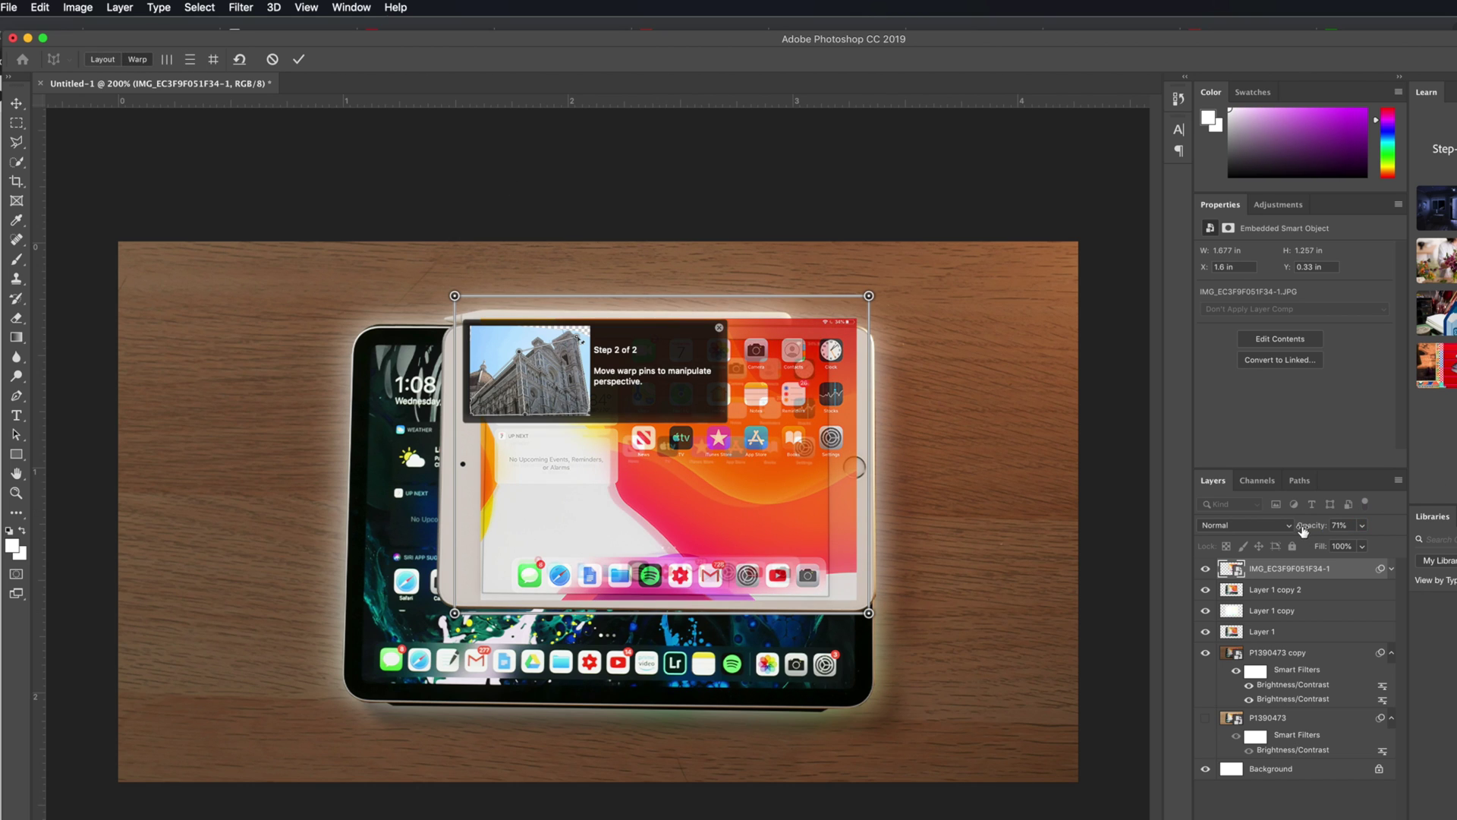
{"action": "left_click_drag", "start_coordinate": [868, 296], "coordinate": [836, 325]}
{"action": "left_click_drag", "start_coordinate": [455, 296], "coordinate": [466, 321]}
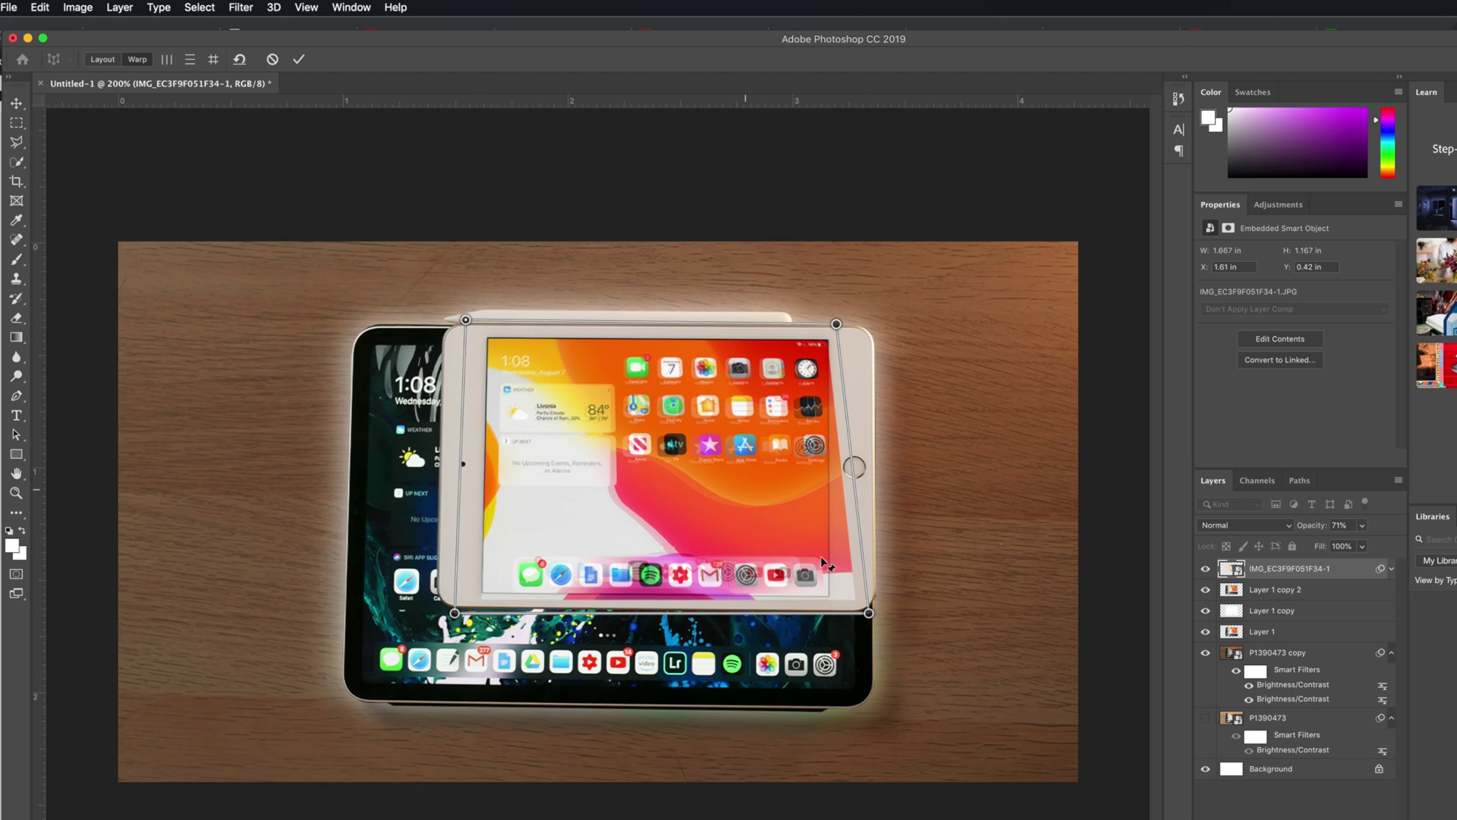
{"action": "left_click_drag", "start_coordinate": [869, 612], "coordinate": [838, 608]}
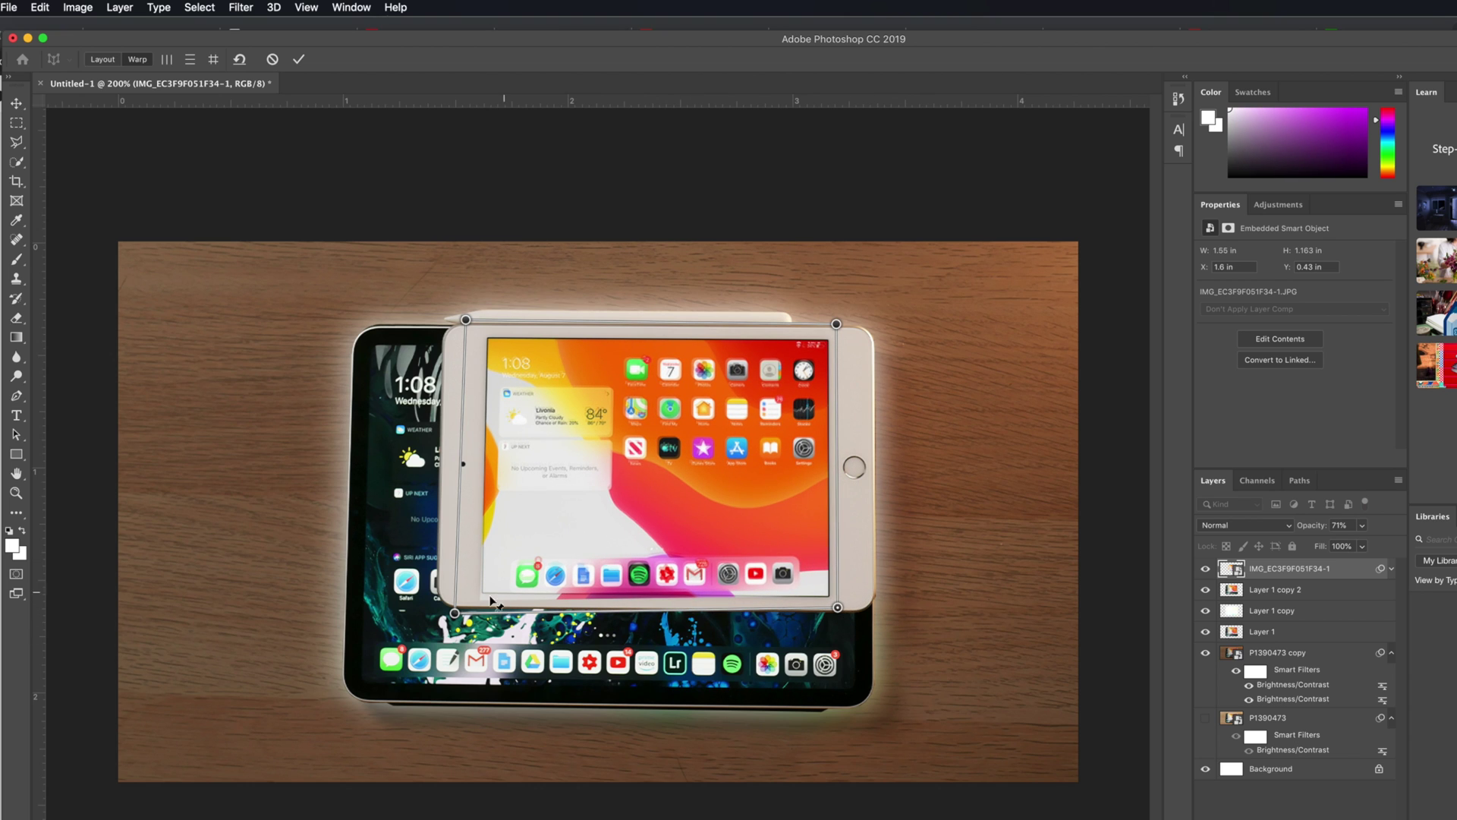
{"action": "left_click_drag", "start_coordinate": [454, 613], "coordinate": [461, 606]}
Fine-tune the warp corners at close range so the screenshot's edges match the iPad mini's display, and apply the Perspective Warp.
{"action": "key", "text": "super+plus"}
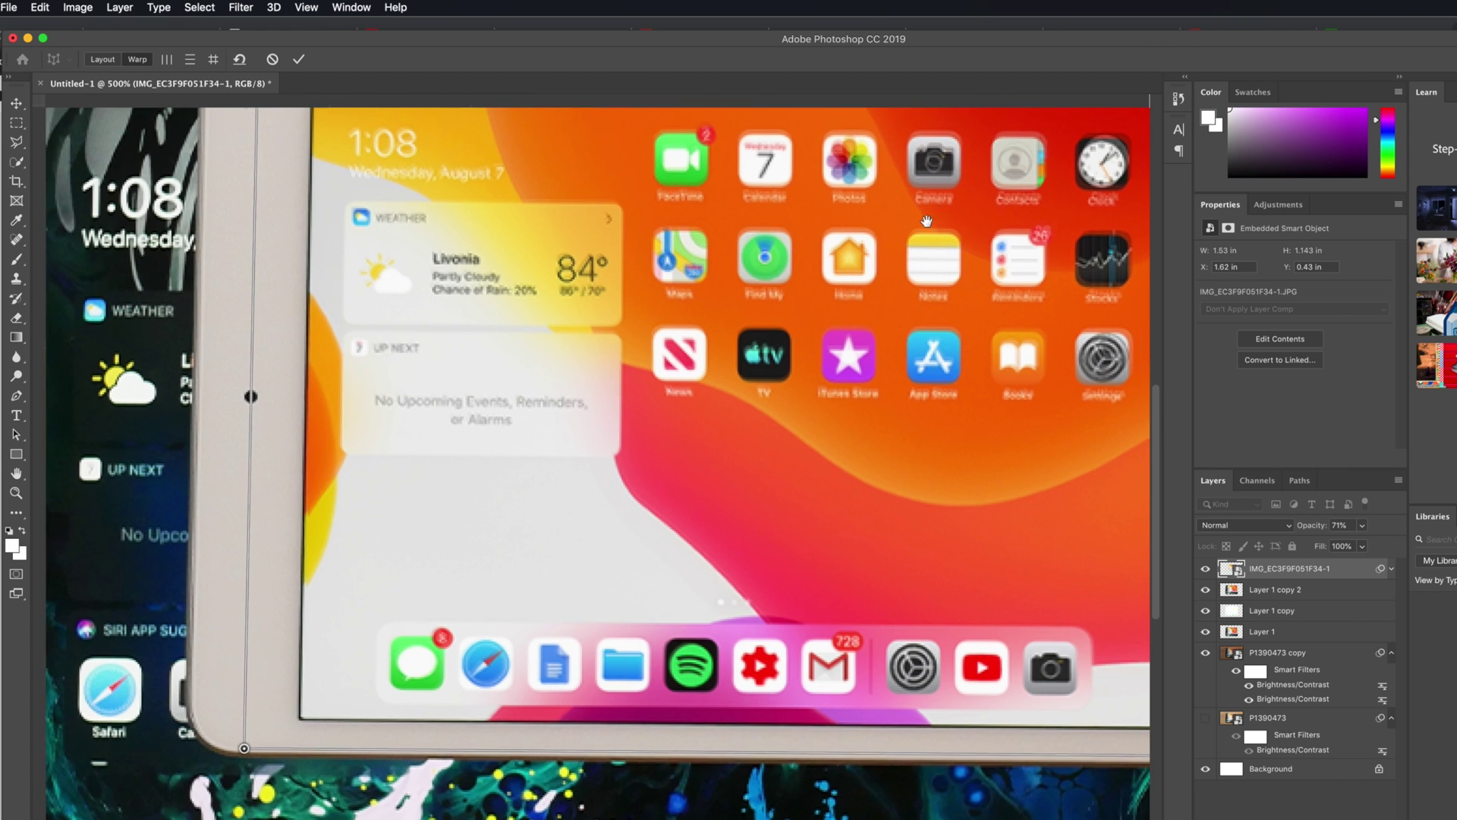
{"action": "key", "text": "super+plus"}
{"action": "mouse_move", "coordinate": [1080, 110]}
{"action": "left_mouse_down"}
{"action": "mouse_move", "coordinate": [1073, 121]}
{"action": "mouse_move", "coordinate": [1086, 99]}
{"action": "mouse_move", "coordinate": [1085, 124]}
{"action": "left_mouse_up"}
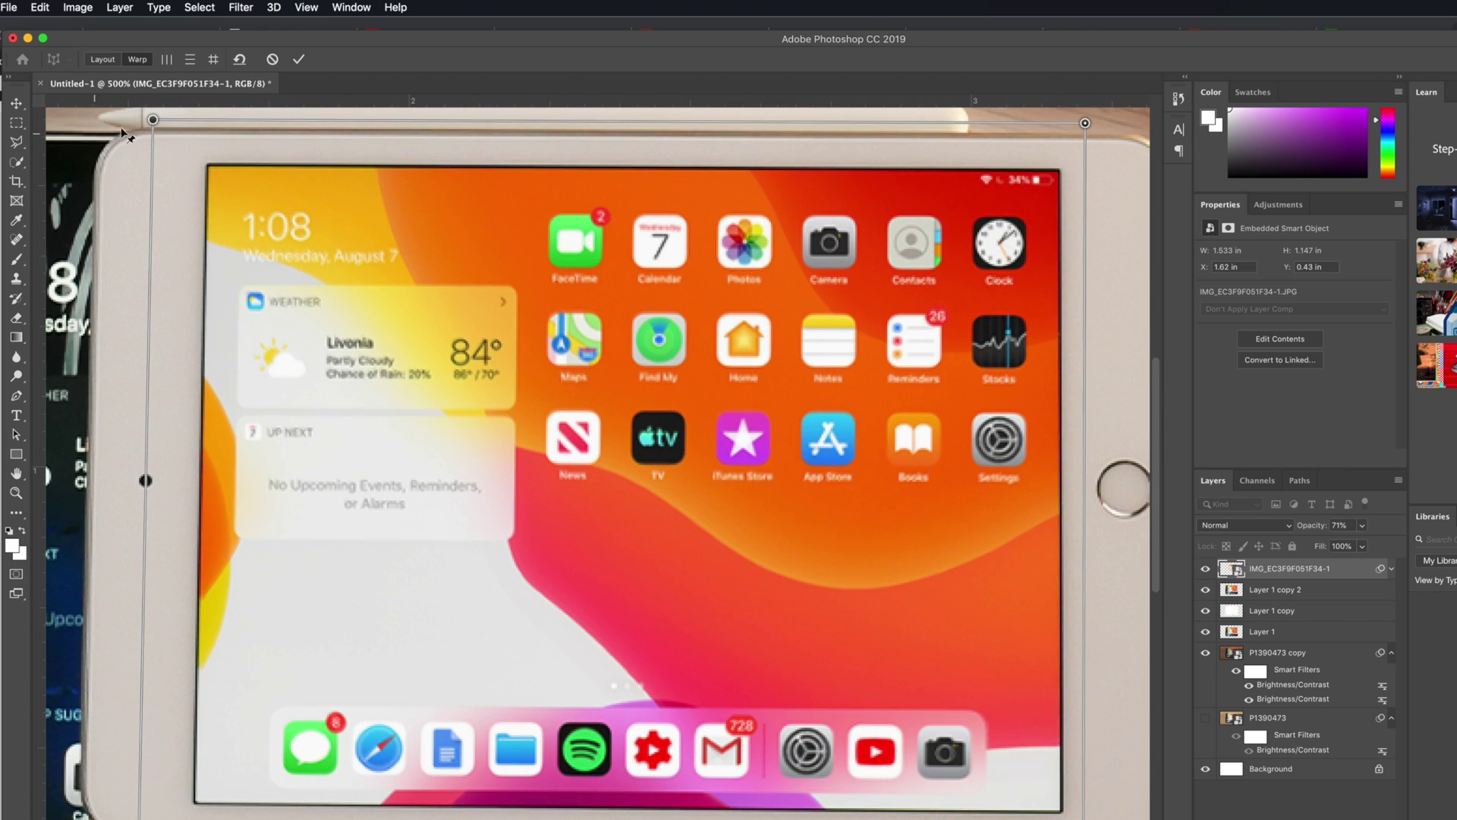
{"action": "left_click_drag", "start_coordinate": [152, 119], "coordinate": [152, 122]}
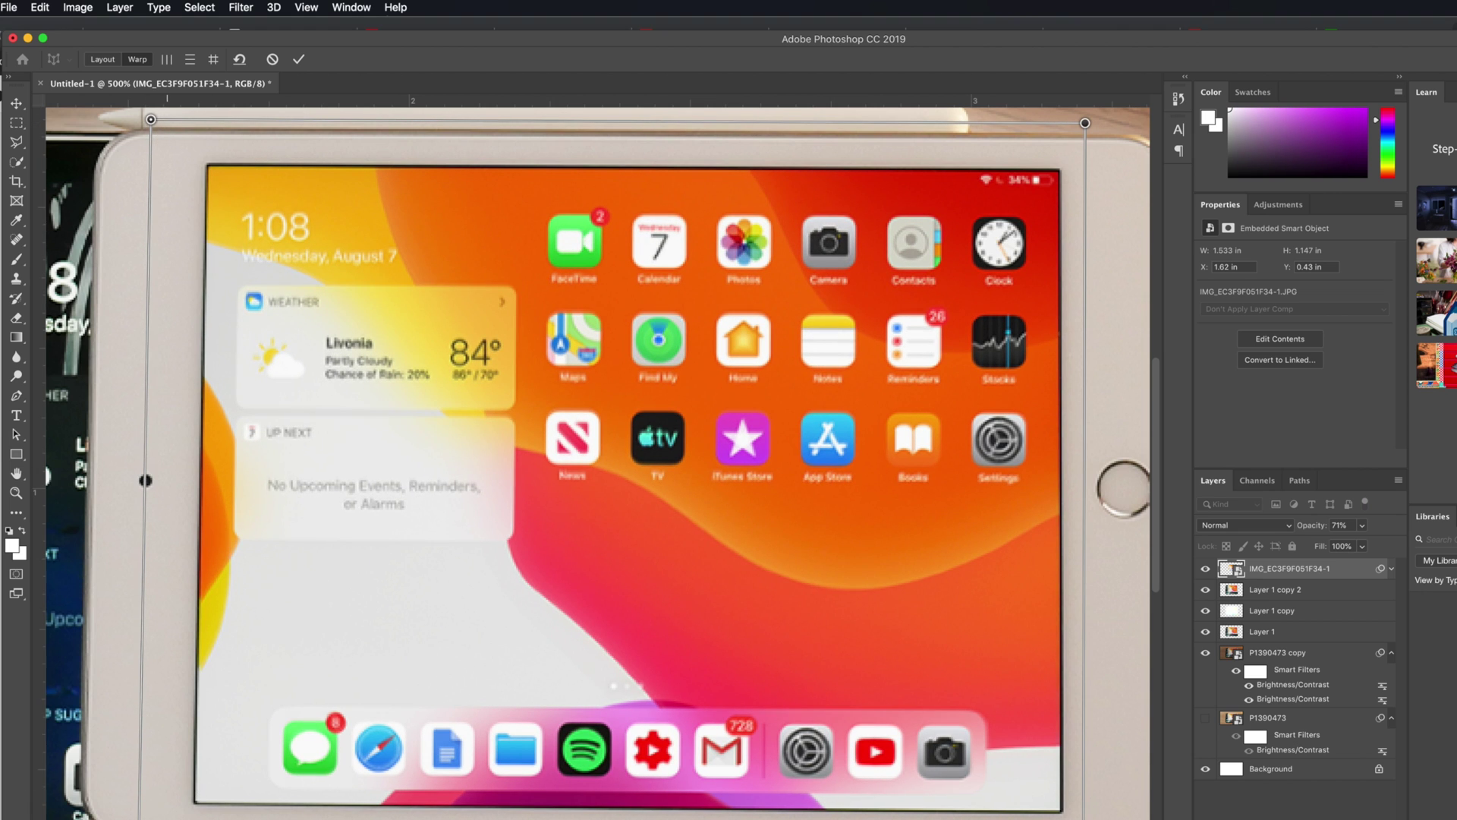
{"action": "left_click_drag", "start_coordinate": [139, 817], "coordinate": [143, 817]}
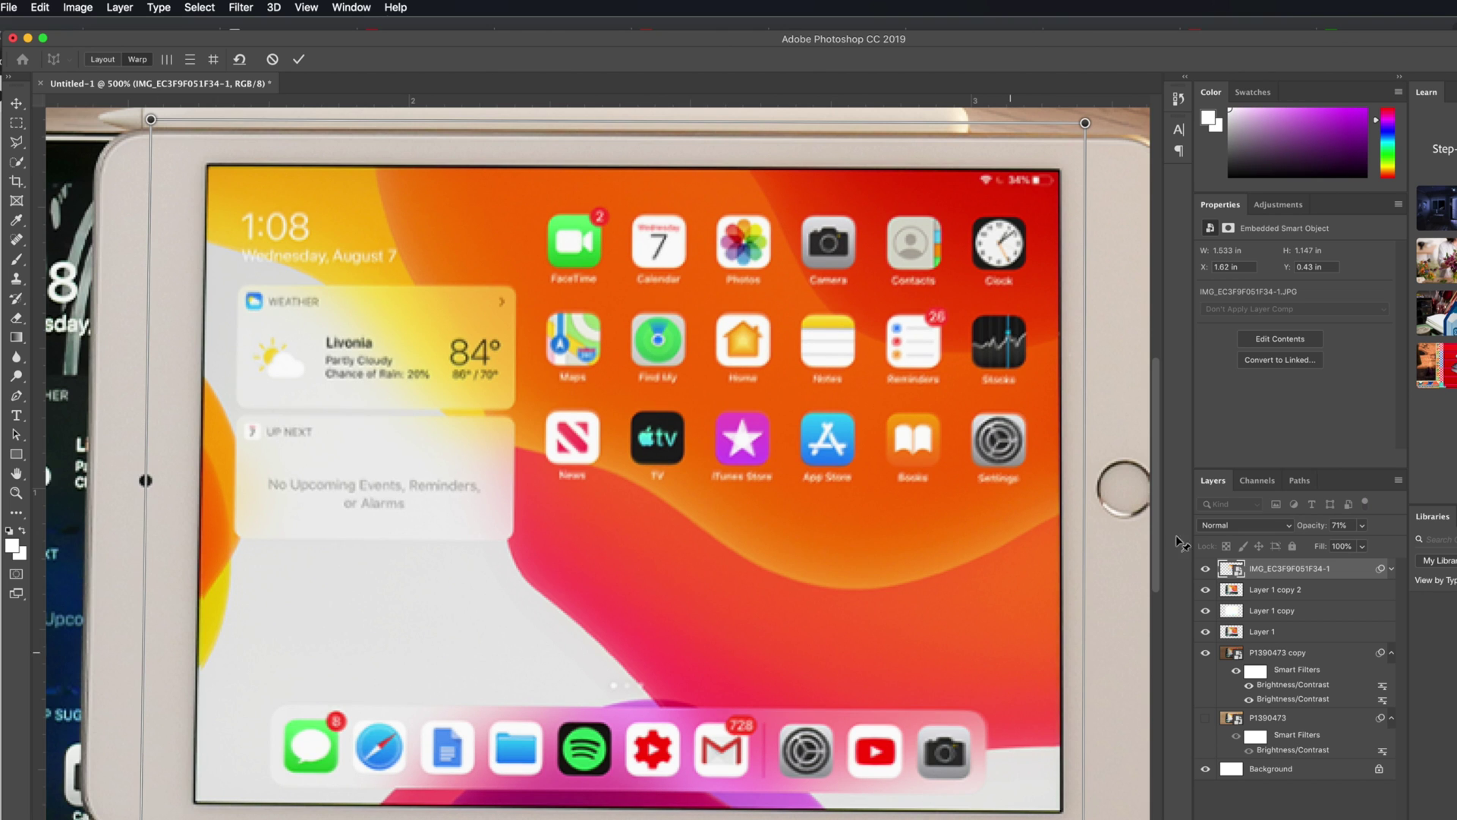
{"action": "left_click", "coordinate": [298, 60]}
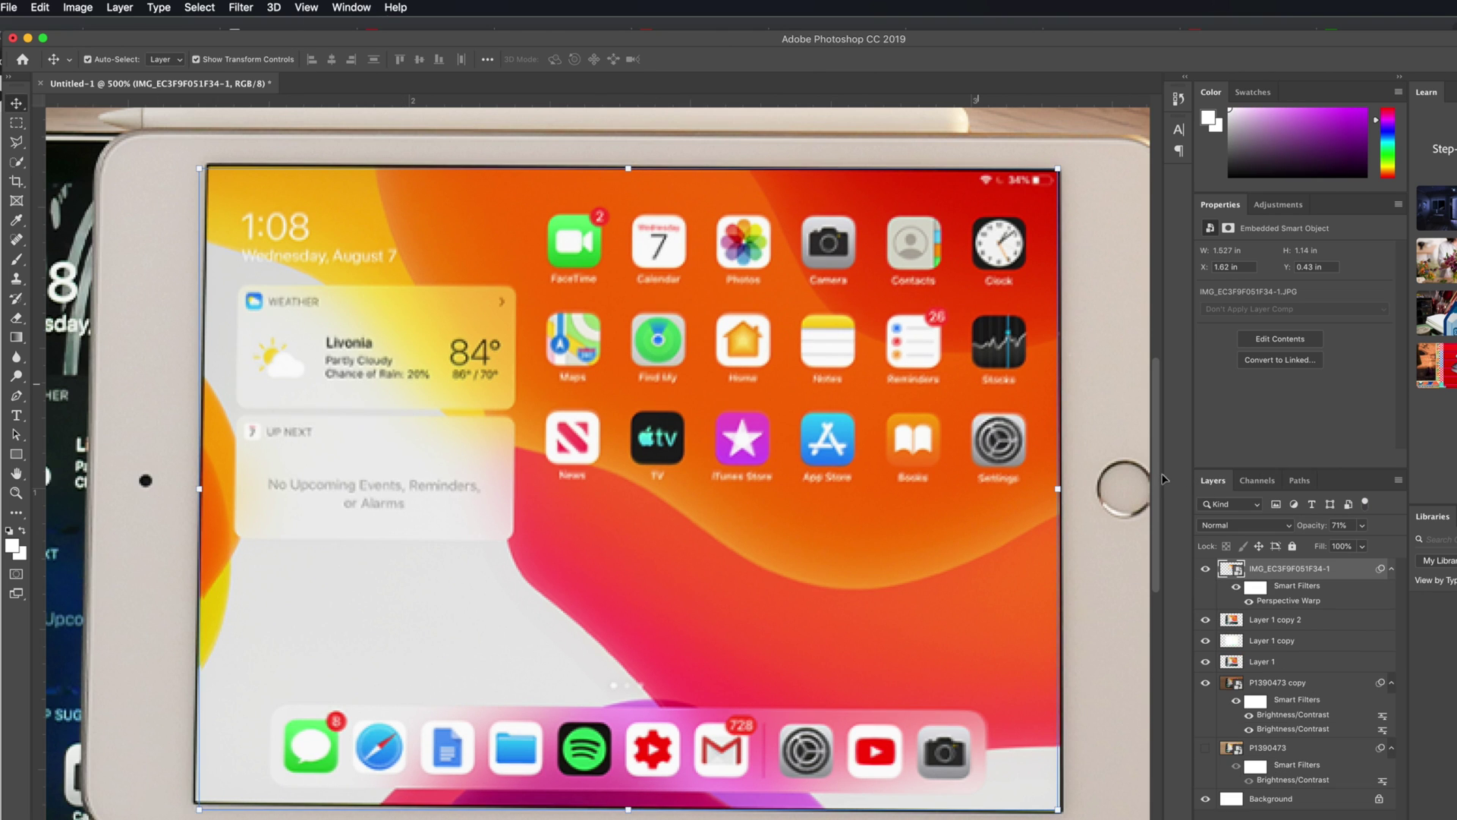
Restore the iPad mini screenshot layer's opacity to 100% and review the fitted screen against the whole thumbnail.
{"action": "left_click", "coordinate": [1340, 525]}
{"action": "type", "text": "100"}
{"action": "key", "text": "Return"}
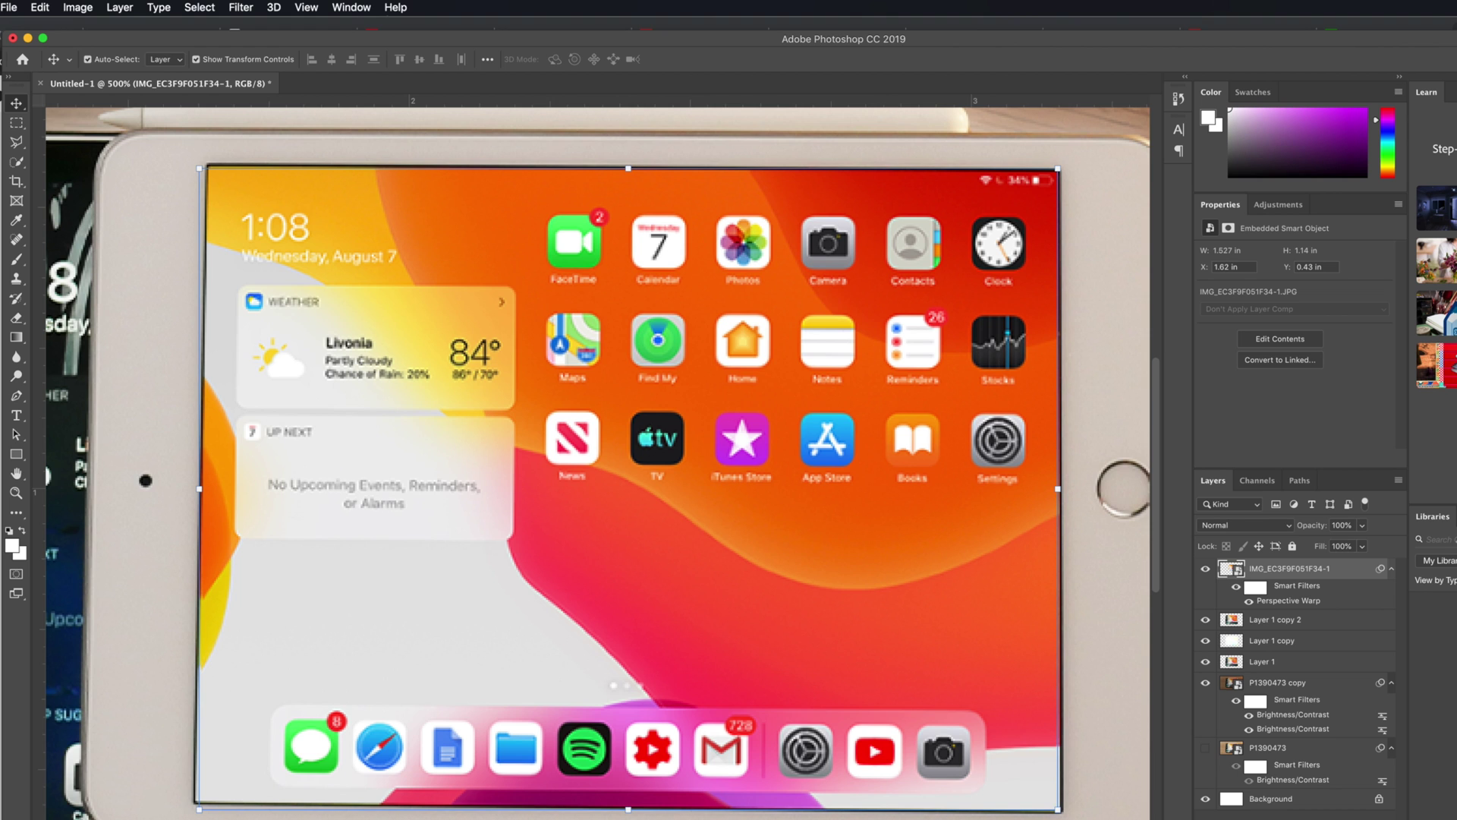
{"action": "key", "text": "super+minus"}
{"action": "key", "text": "super+minus"}
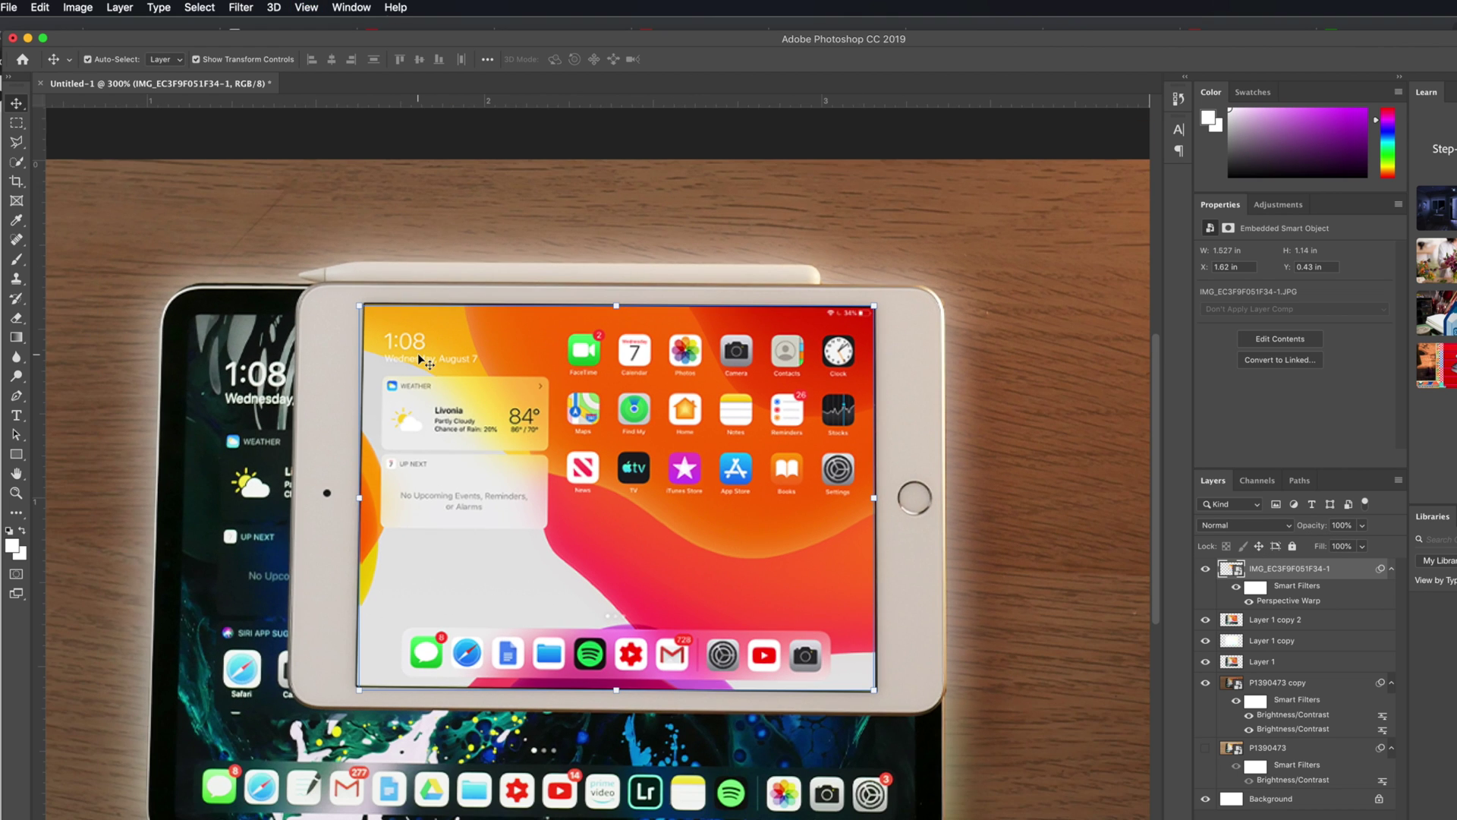
{"action": "key", "text": "super+minus"}
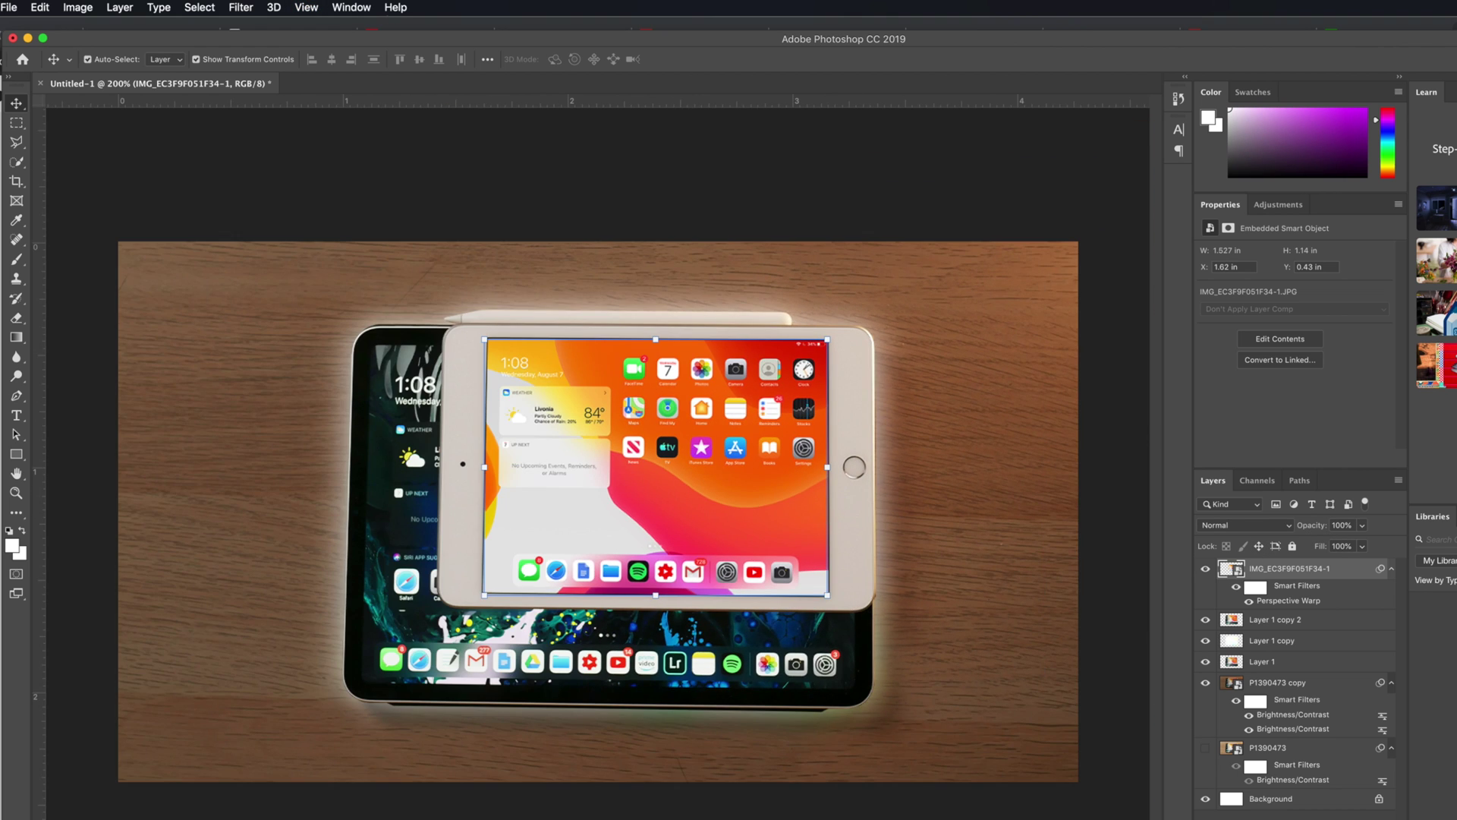
{"action": "left_click", "coordinate": [15, 122]}
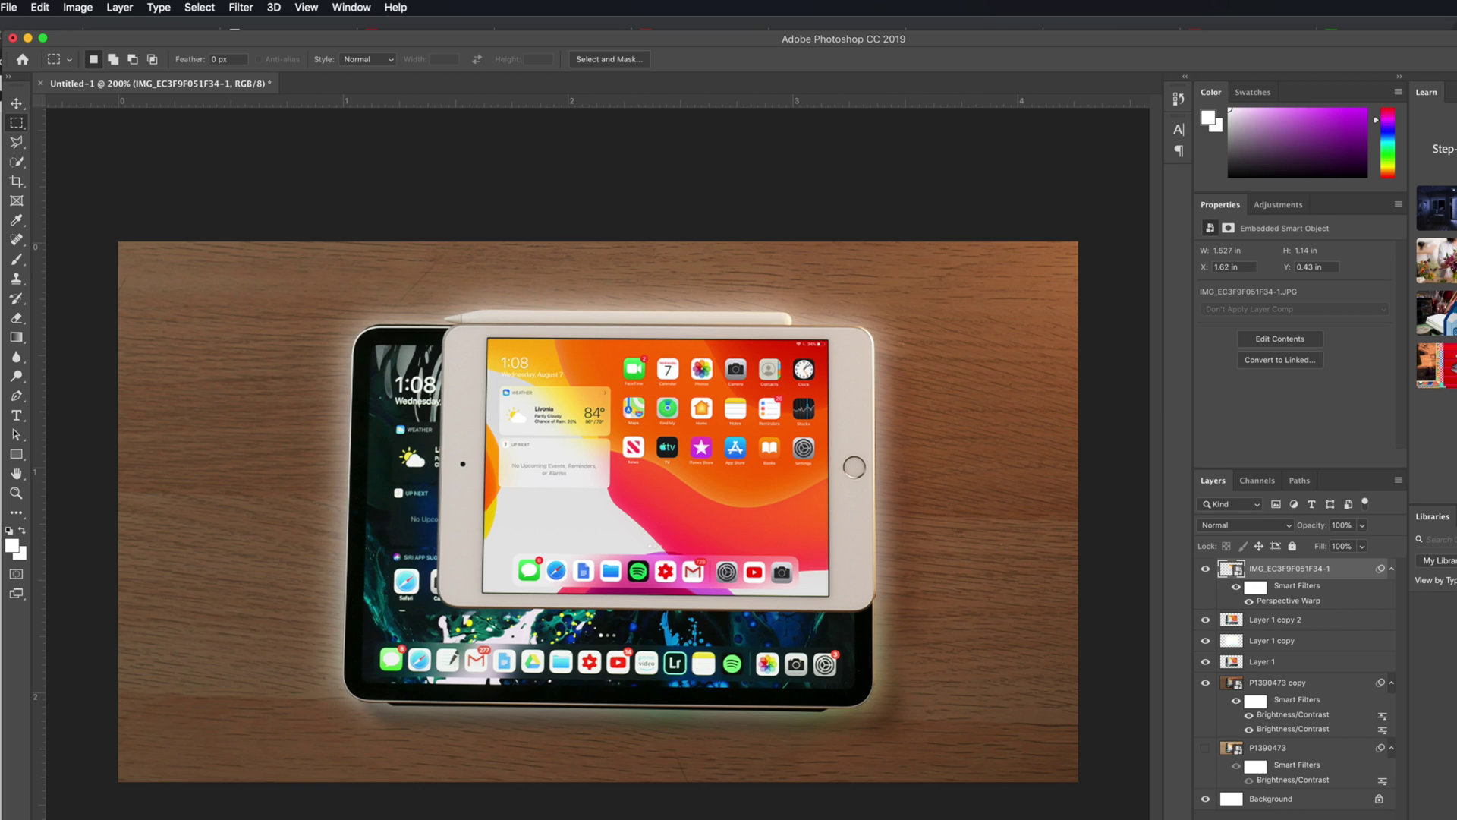
Switch to Finder and preview the iPad Pro home-screen screenshot IMG_683739AB5E57-1.jpeg in the Downloads folder.
{"action": "key", "text": "super+Tab"}
{"action": "left_click", "coordinate": [822, 307]}
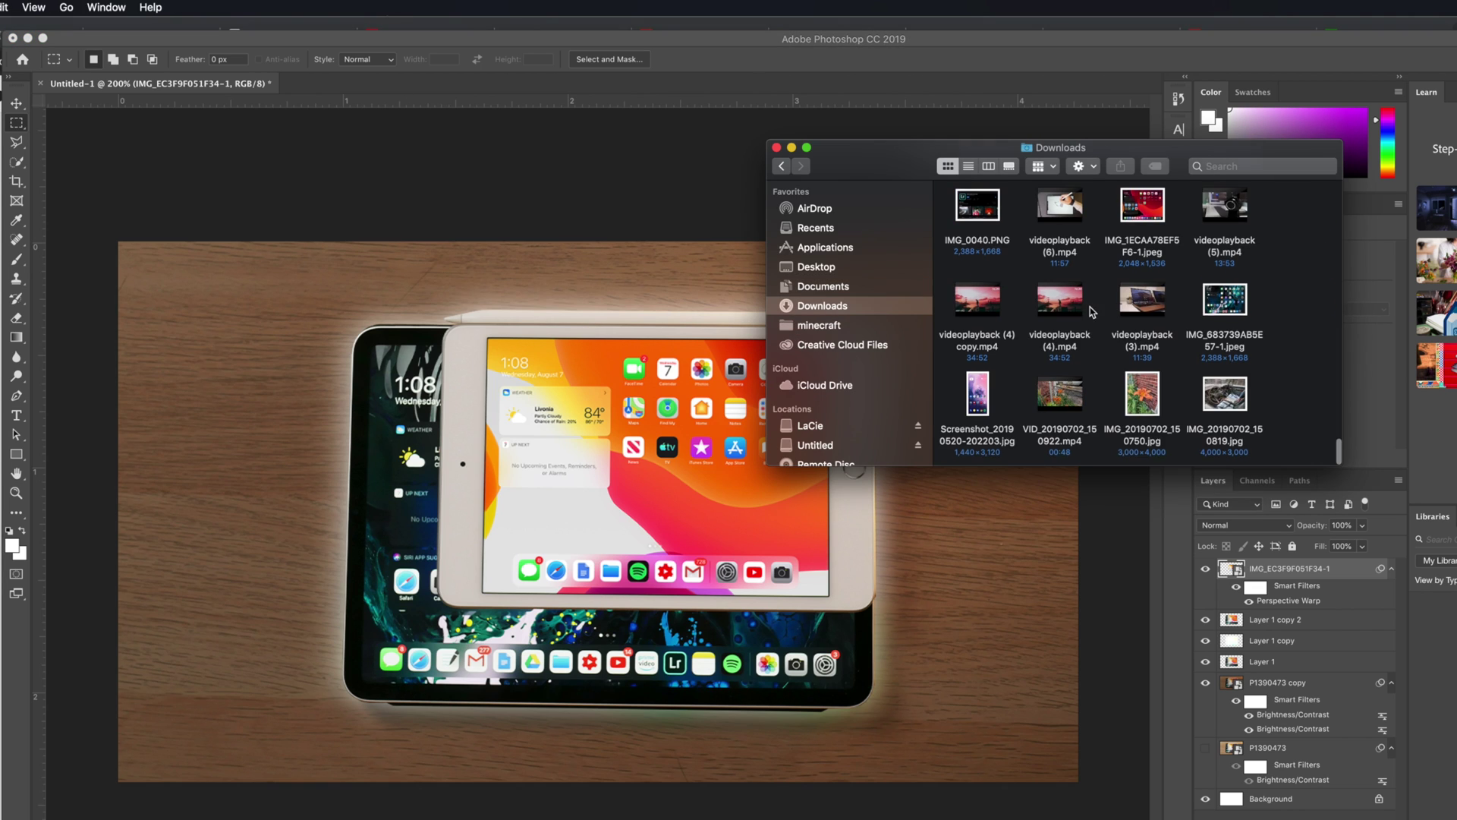
{"action": "left_click", "coordinate": [1221, 311]}
{"action": "key", "text": "space"}
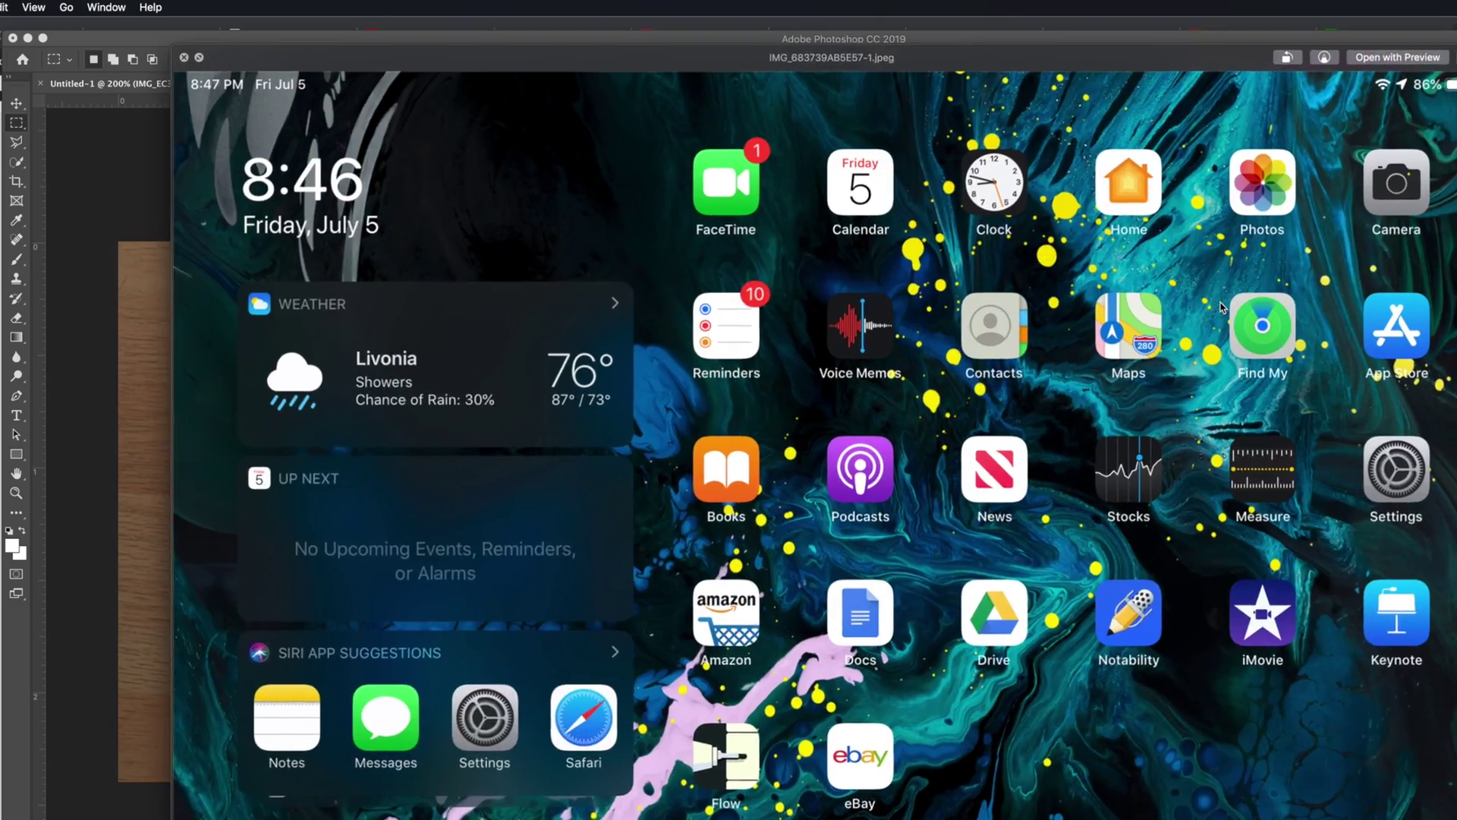
{"action": "key", "text": "space"}
{"action": "key", "text": "space"}
{"action": "key", "text": "space"}
{"action": "key", "text": "space"}
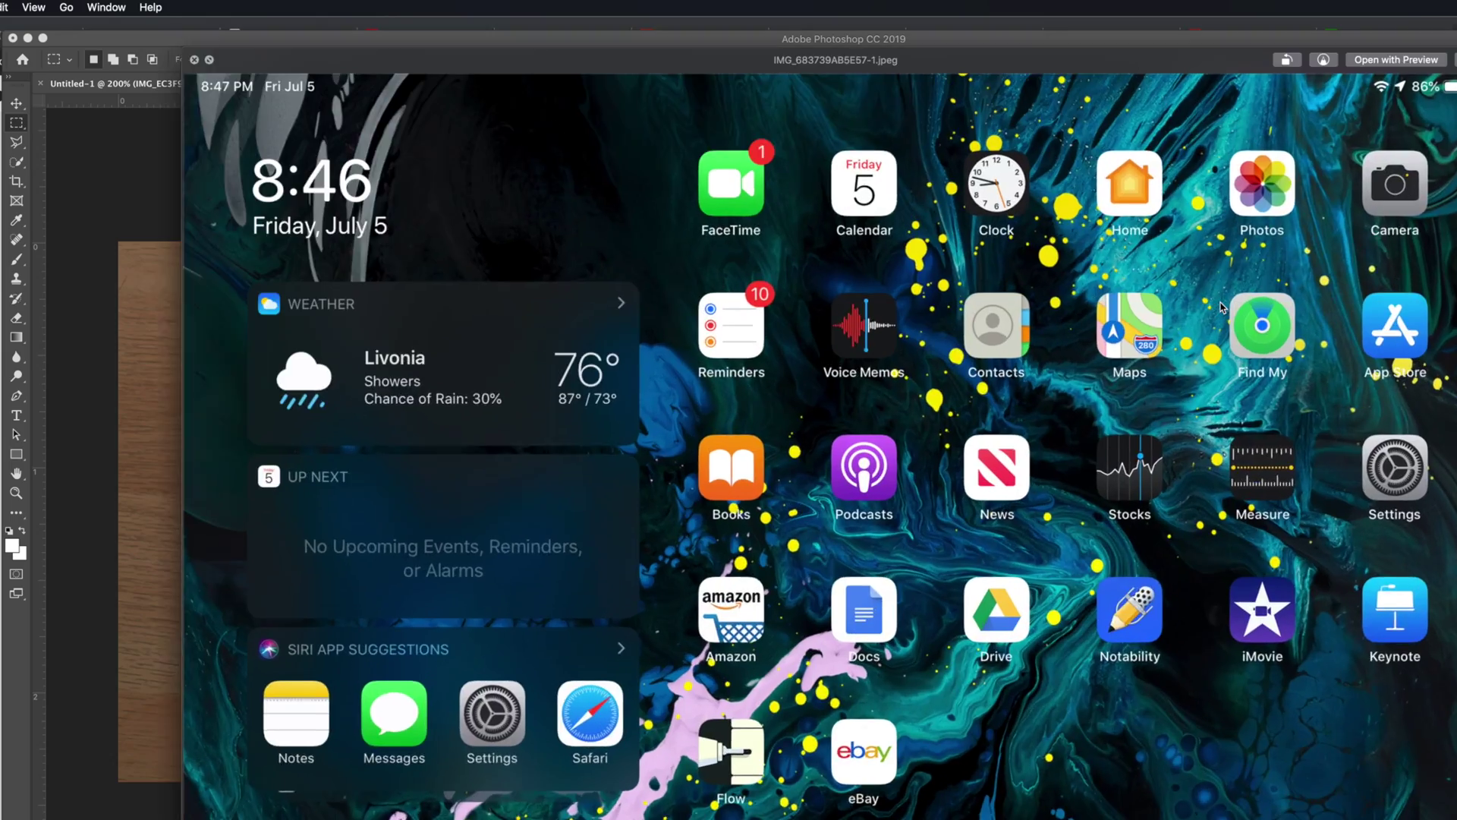
{"action": "key", "text": "space"}
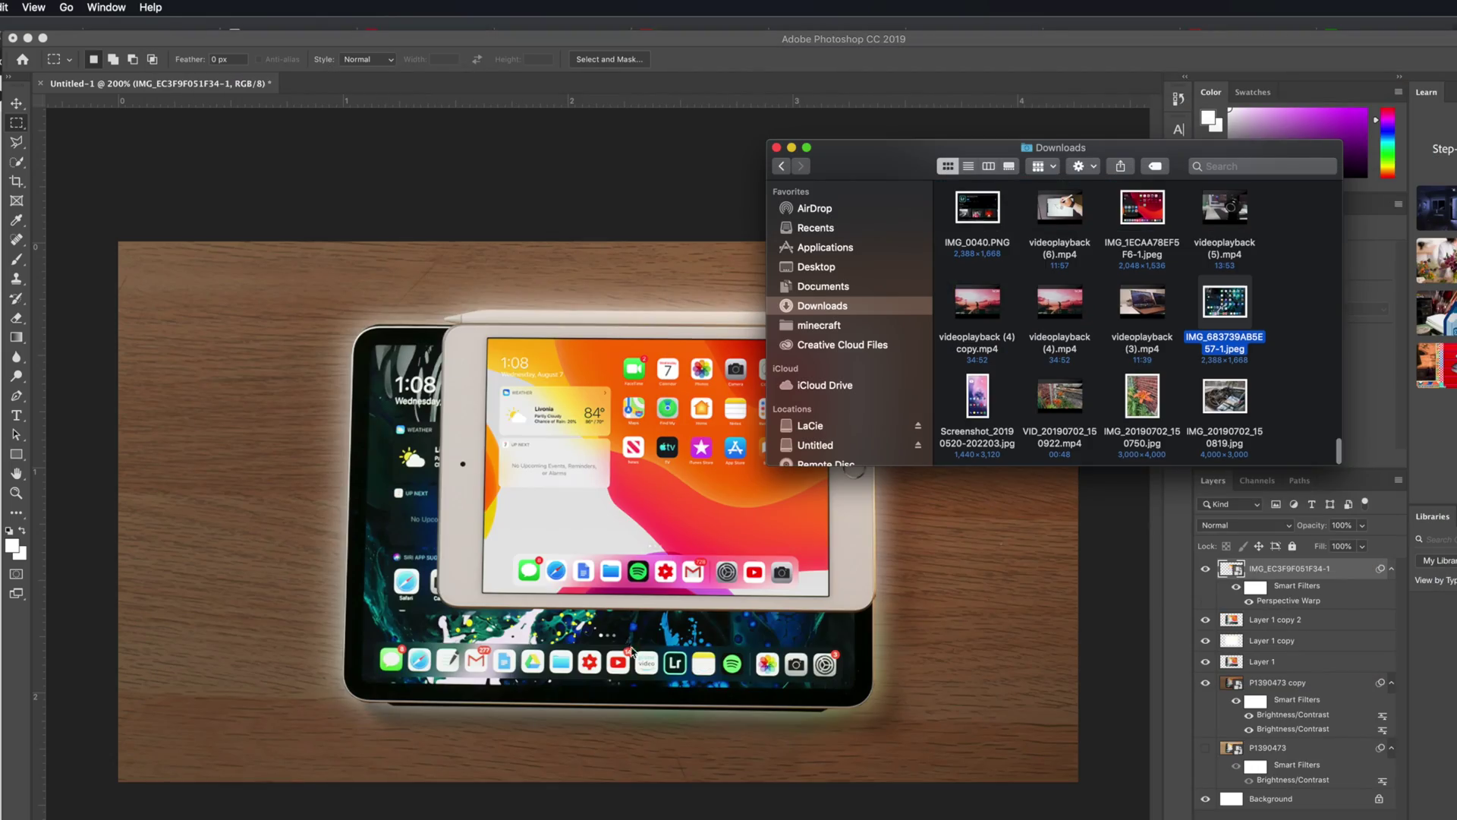
Place IMG_683739AB5E57-1.jpeg in the thumbnail, scaled to 13.67% over the iPad Pro's display at X 655 px, Y 360.5 px.
{"action": "left_click_drag", "start_coordinate": [1225, 303], "coordinate": [570, 432]}
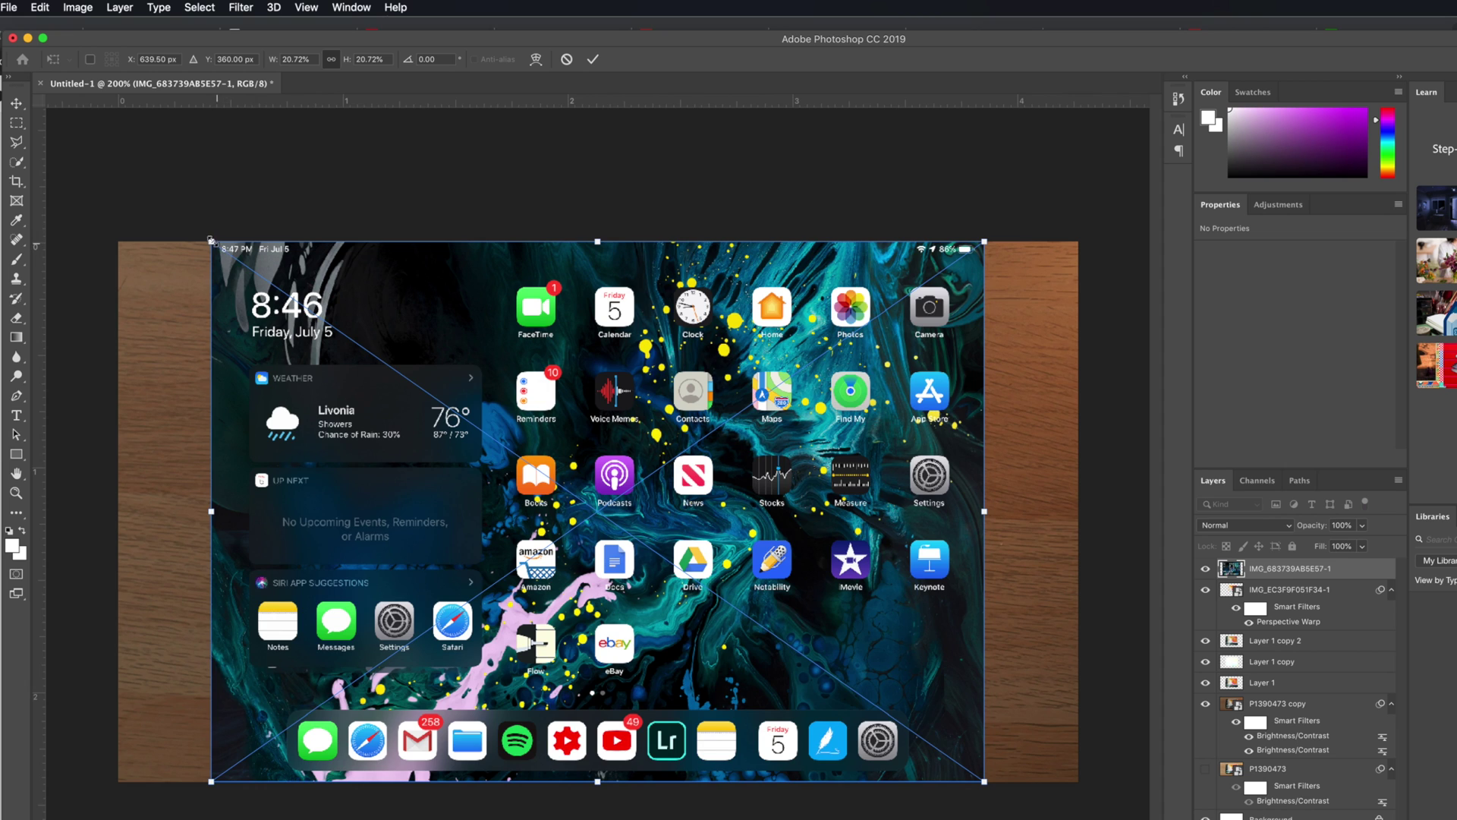
{"action": "left_click_drag", "start_coordinate": [211, 239], "coordinate": [406, 374]}
{"action": "left_click_drag", "start_coordinate": [456, 423], "coordinate": [400, 345]}
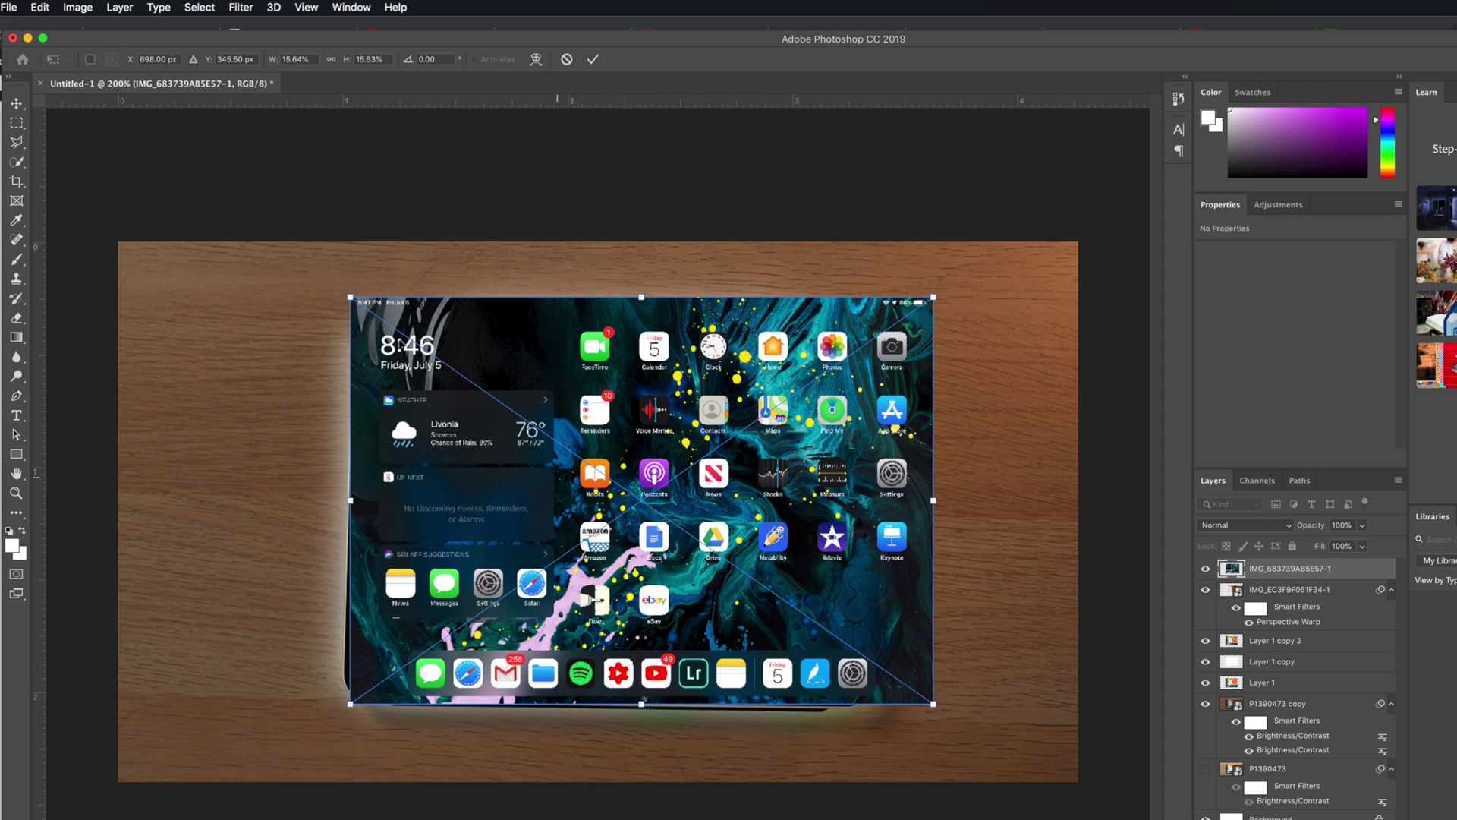
{"action": "left_click_drag", "start_coordinate": [354, 294], "coordinate": [423, 347]}
{"action": "left_click_drag", "start_coordinate": [577, 493], "coordinate": [508, 481]}
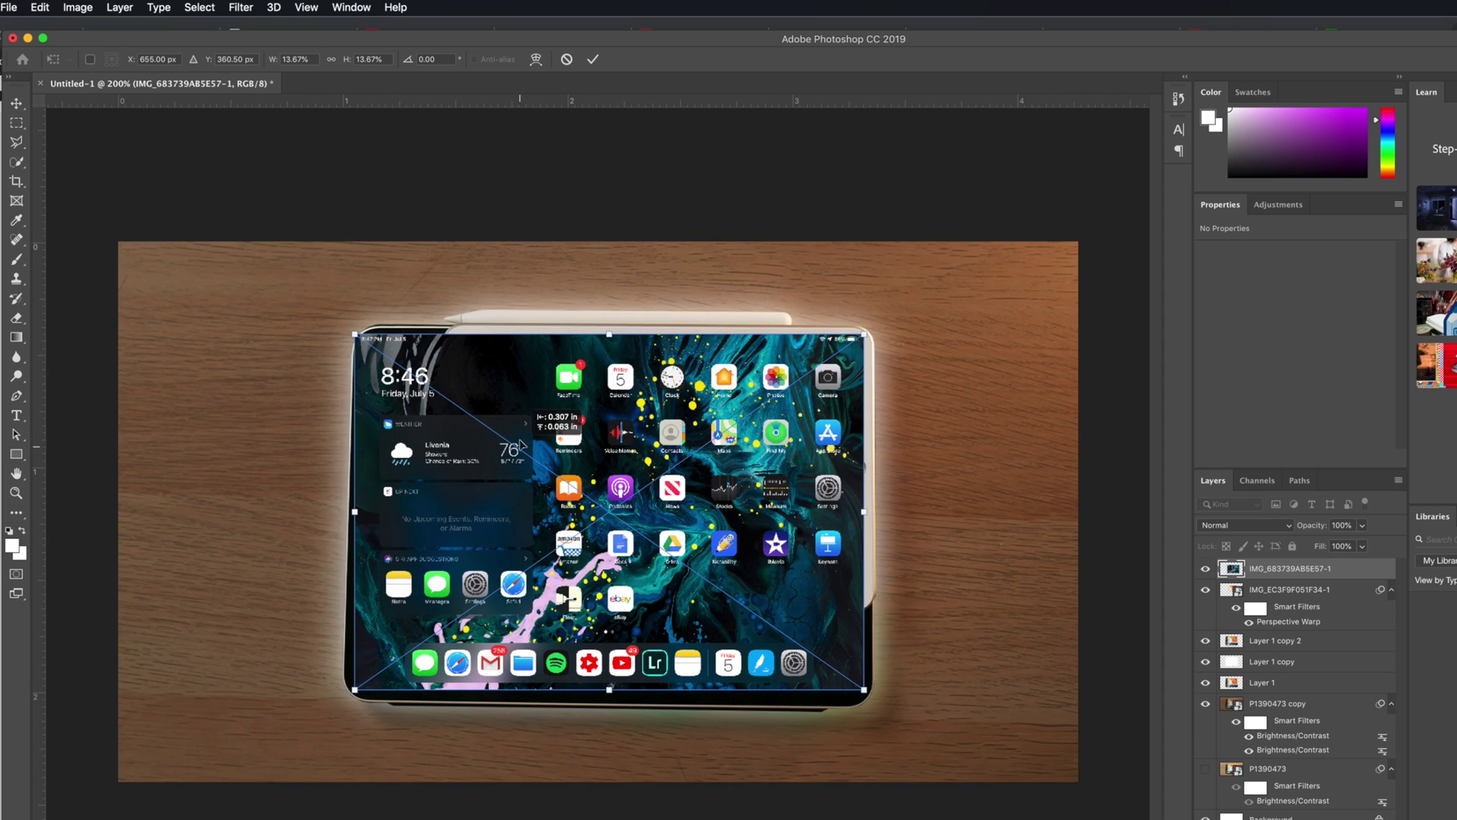
{"action": "left_click", "coordinate": [593, 60]}
Start a Perspective Warp on the iPad Pro screenshot and define one plane surrounding the full image.
{"action": "left_click", "coordinate": [40, 8]}
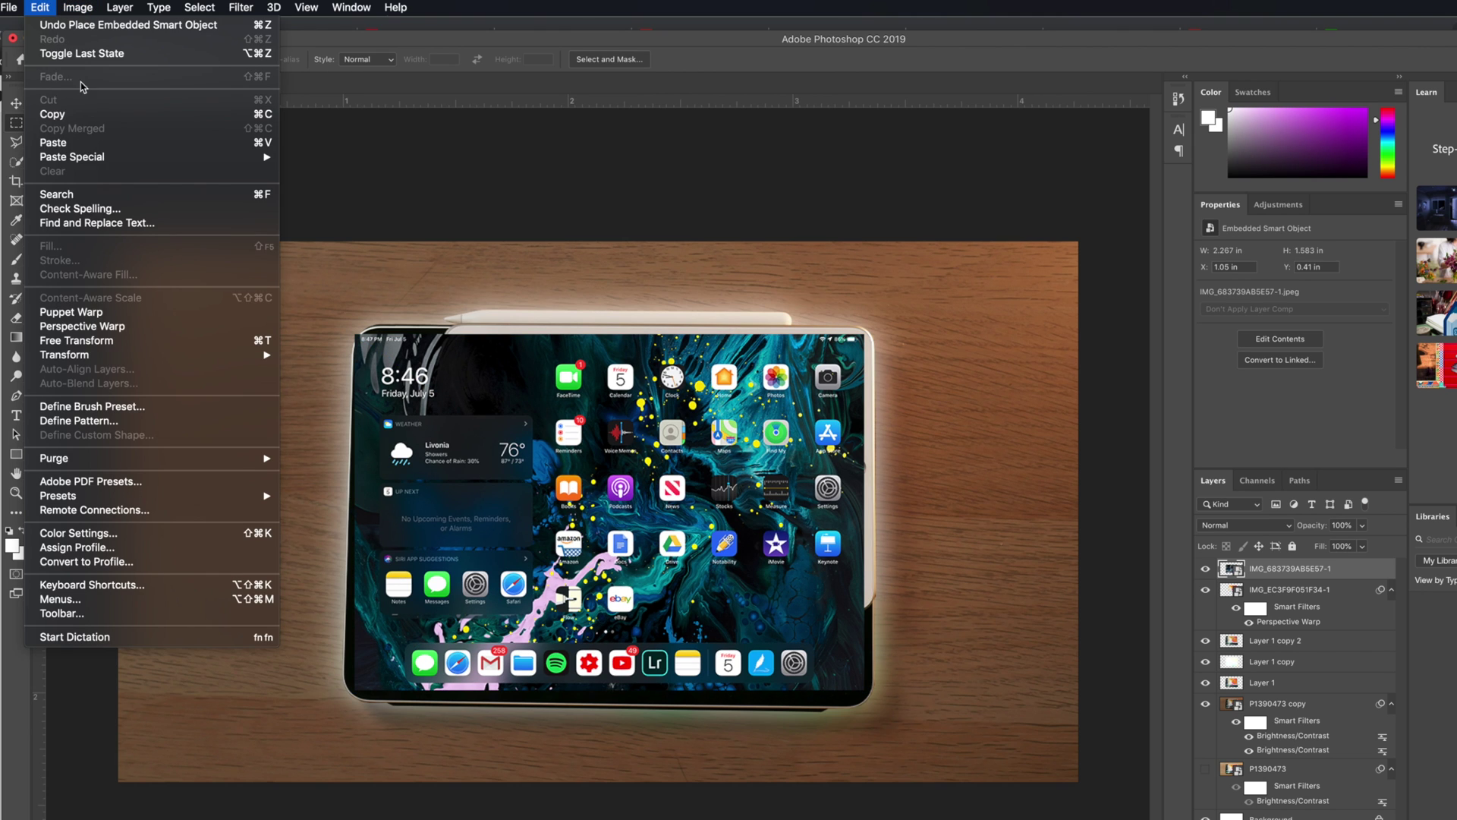
{"action": "left_click", "coordinate": [82, 325]}
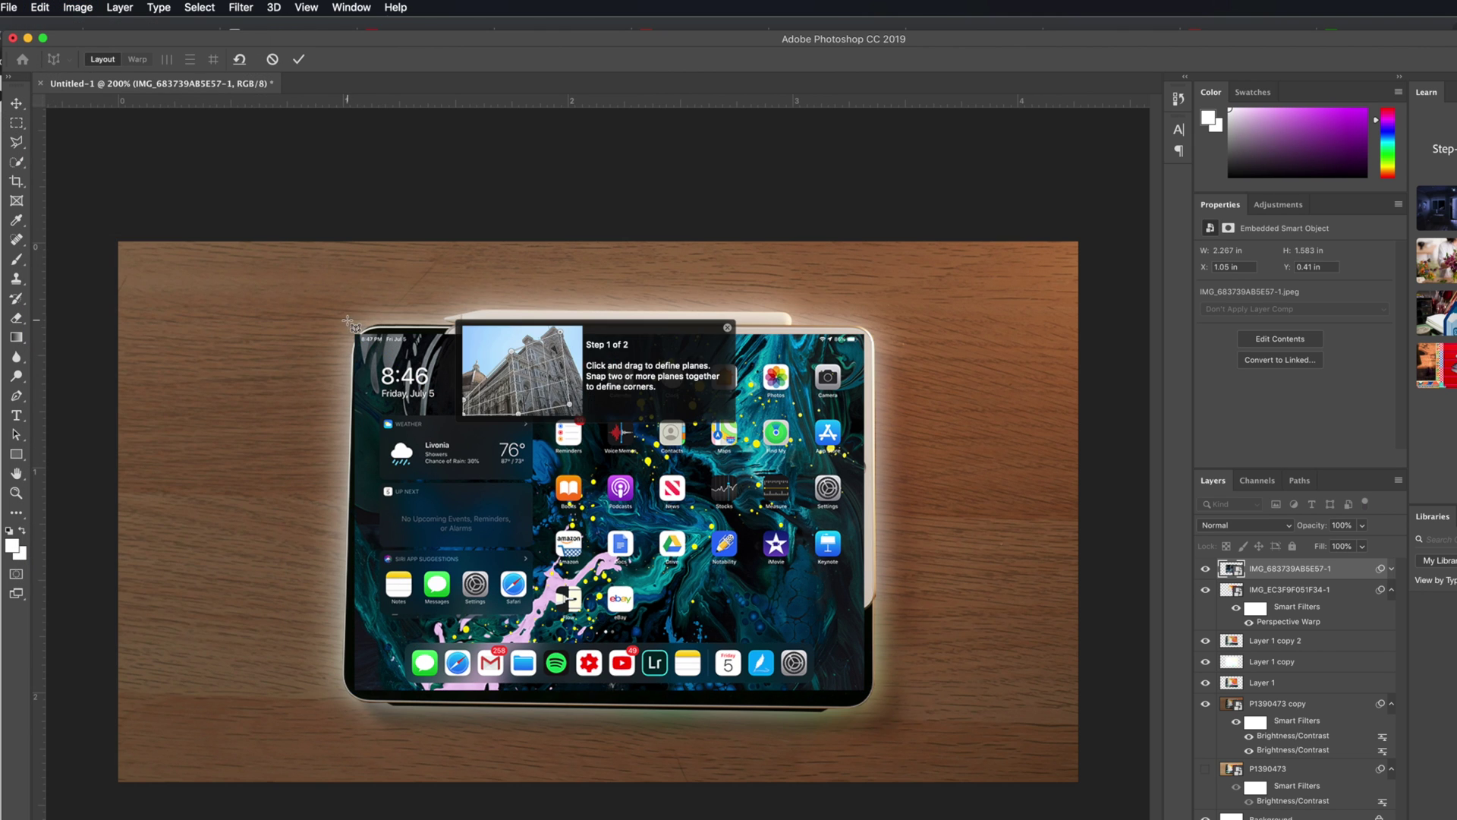
{"action": "left_click_drag", "start_coordinate": [341, 321], "coordinate": [727, 589]}
{"action": "left_click_drag", "start_coordinate": [787, 635], "coordinate": [878, 700]}
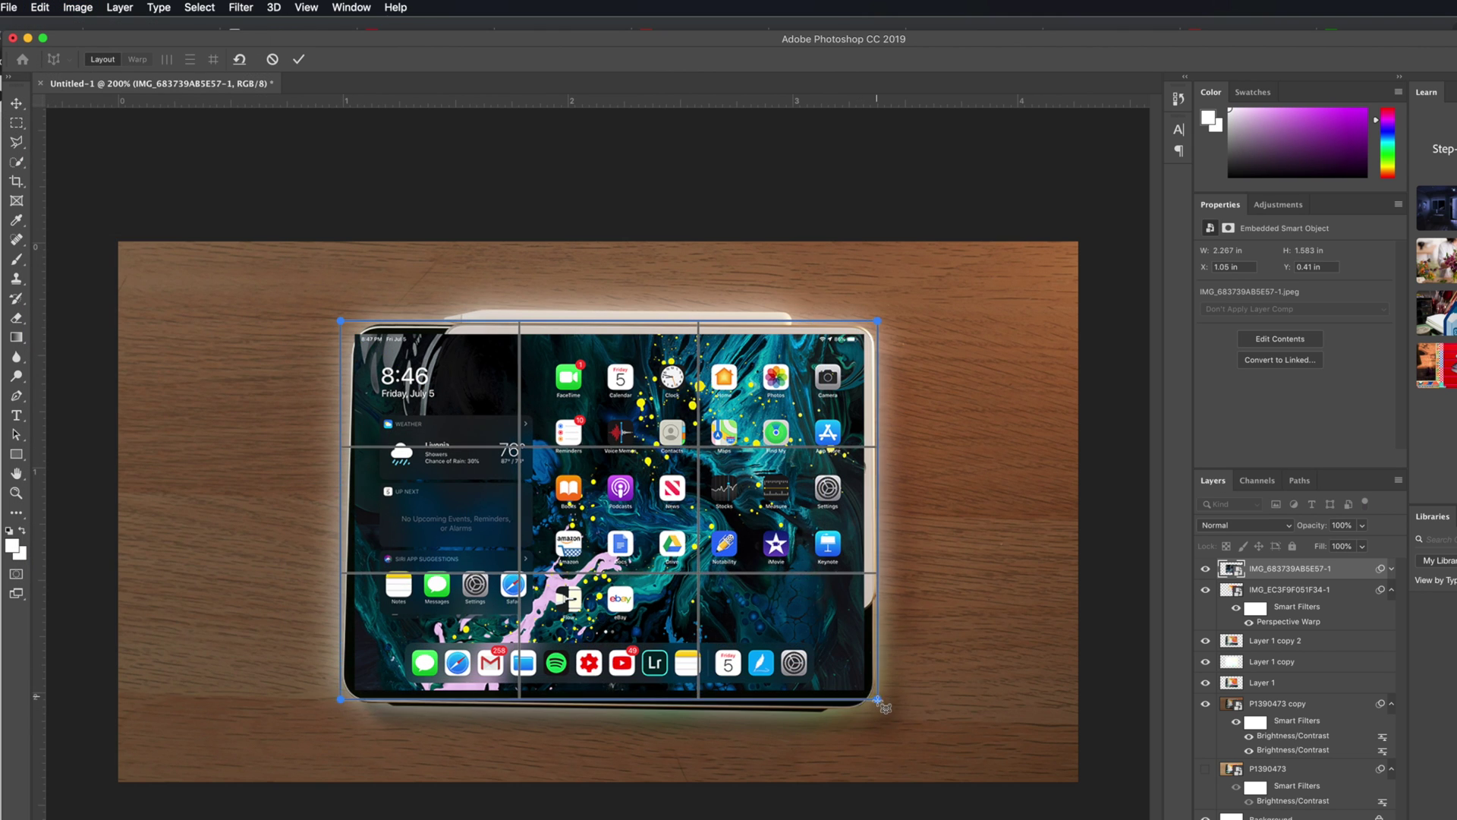
Switch the Perspective Warp to its warp stage and reduce the iPad Pro screenshot layer's opacity to 52%.
{"action": "left_click", "coordinate": [140, 60]}
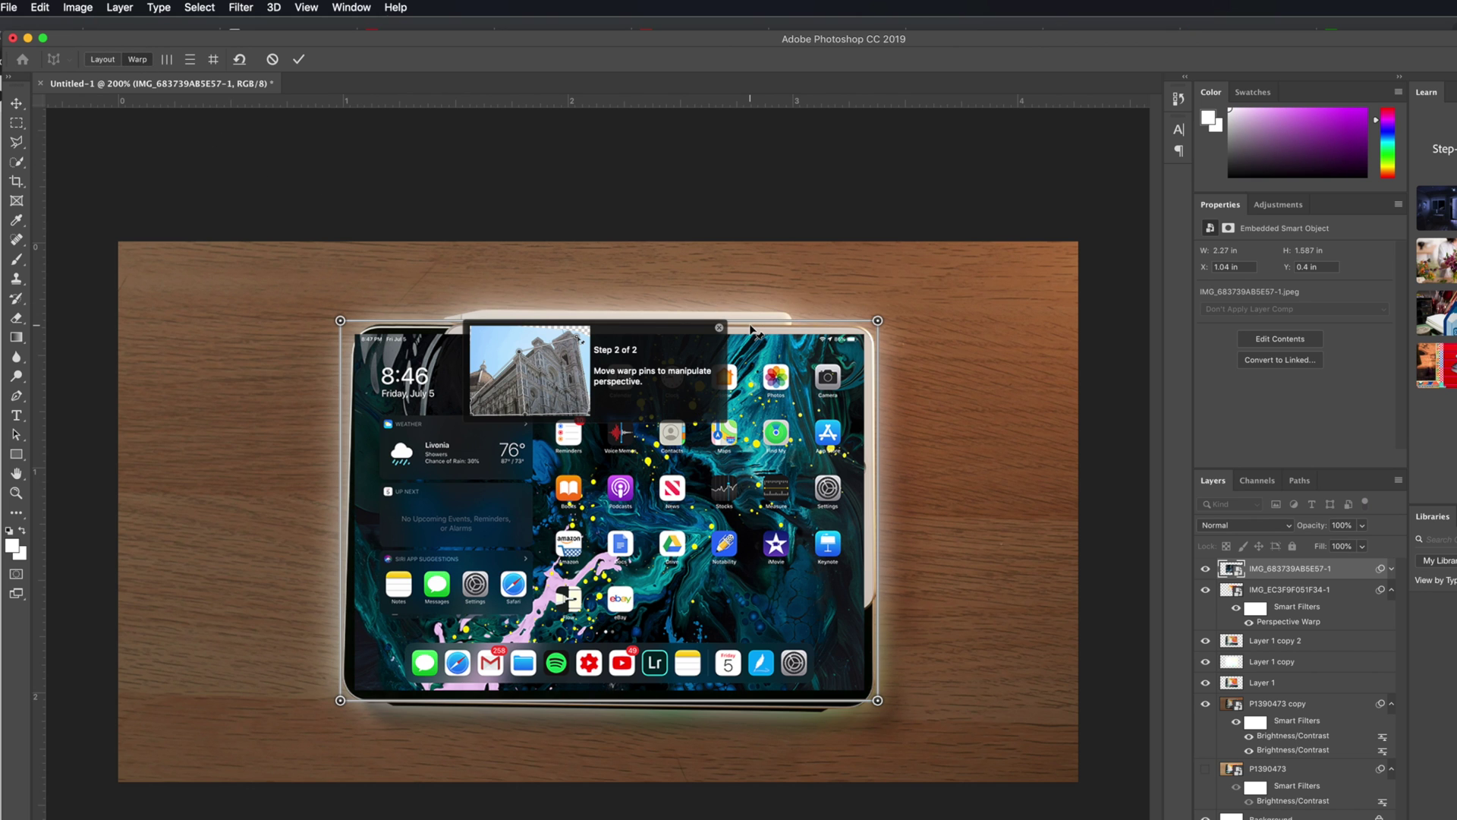
{"action": "key", "text": "super+equal"}
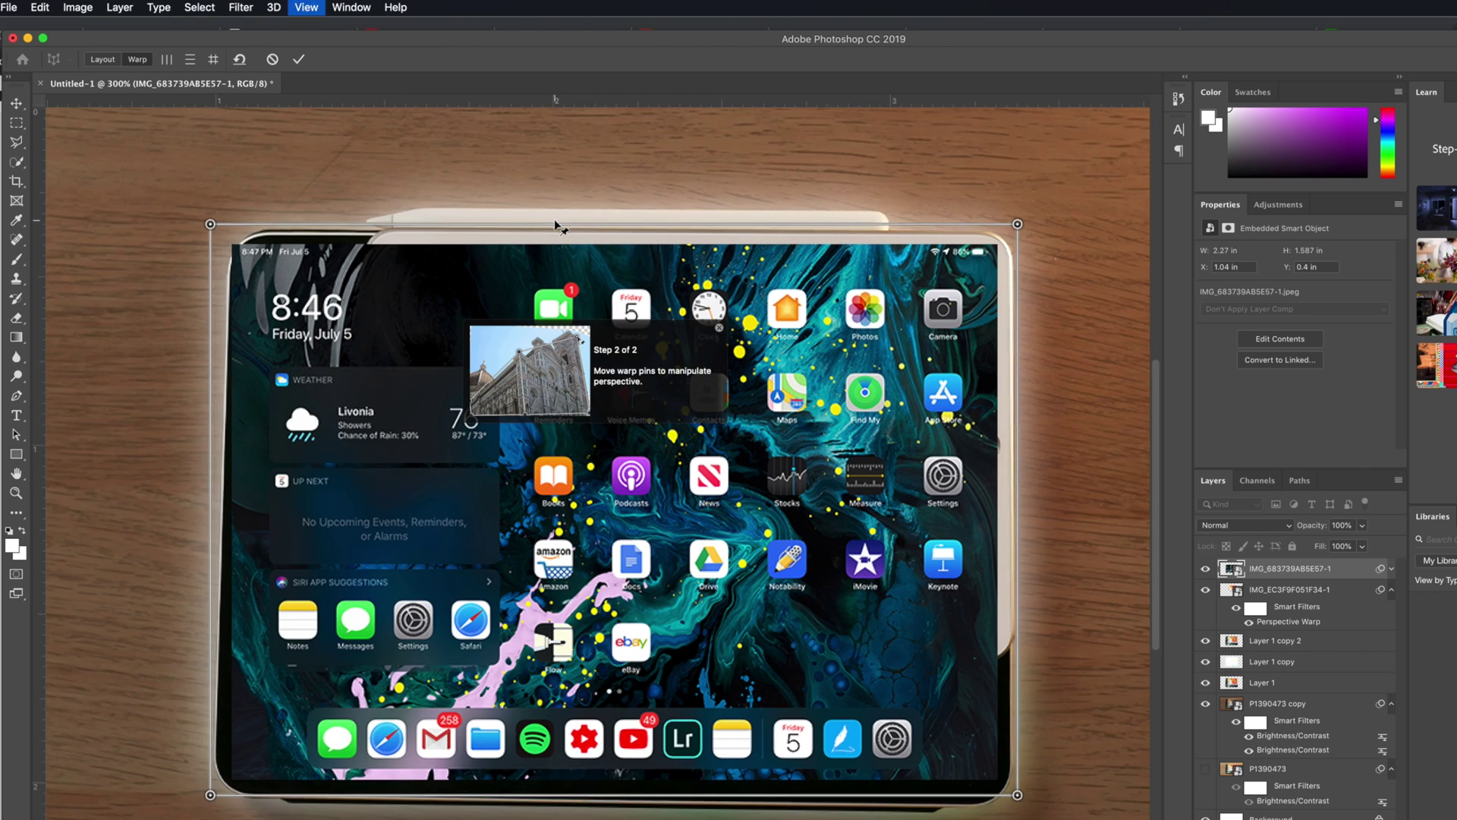
{"action": "key", "text": "super+equal"}
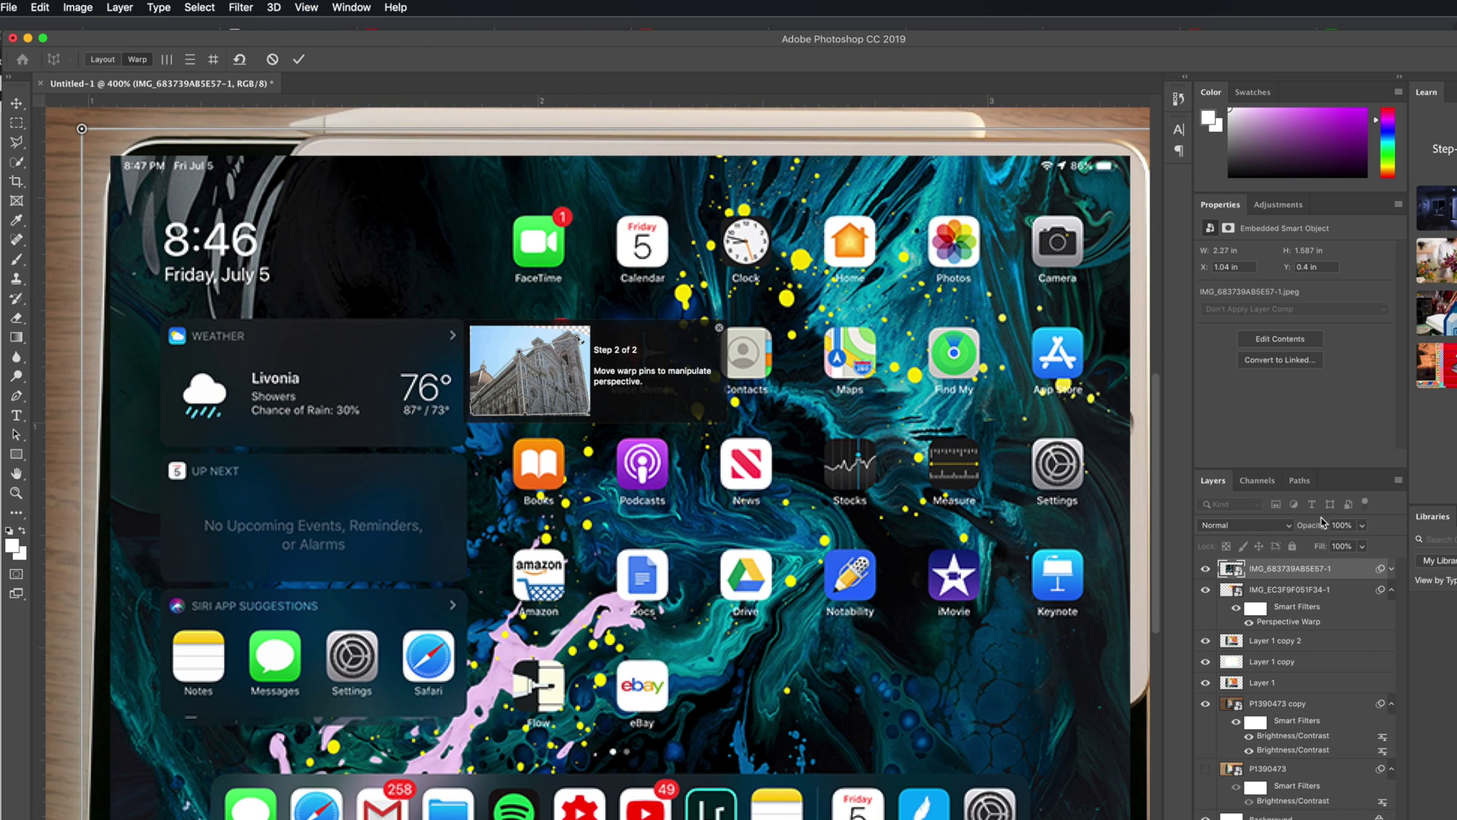
{"action": "type", "text": "70"}
{"action": "key", "text": "Return"}
{"action": "mouse_move", "coordinate": [1317, 531]}
{"action": "left_mouse_down"}
{"action": "mouse_move", "coordinate": [1288, 526]}
{"action": "mouse_move", "coordinate": [1324, 532]}
{"action": "left_mouse_up"}
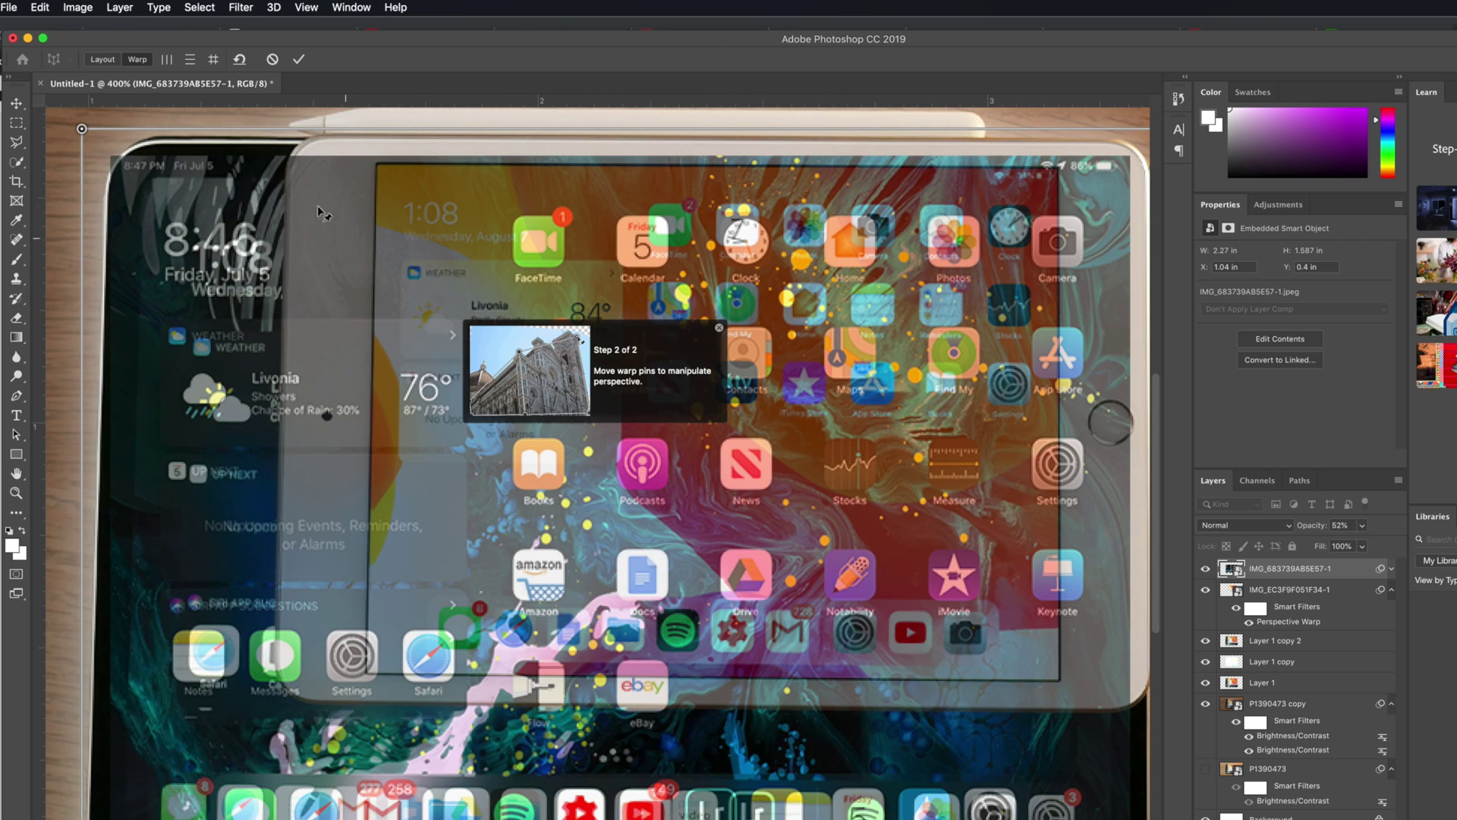
Move the Perspective Warp corner pins roughly onto the iPad Pro's corners and raise the screenshot layer's opacity to 76%.
{"action": "left_click_drag", "start_coordinate": [82, 127], "coordinate": [122, 153]}
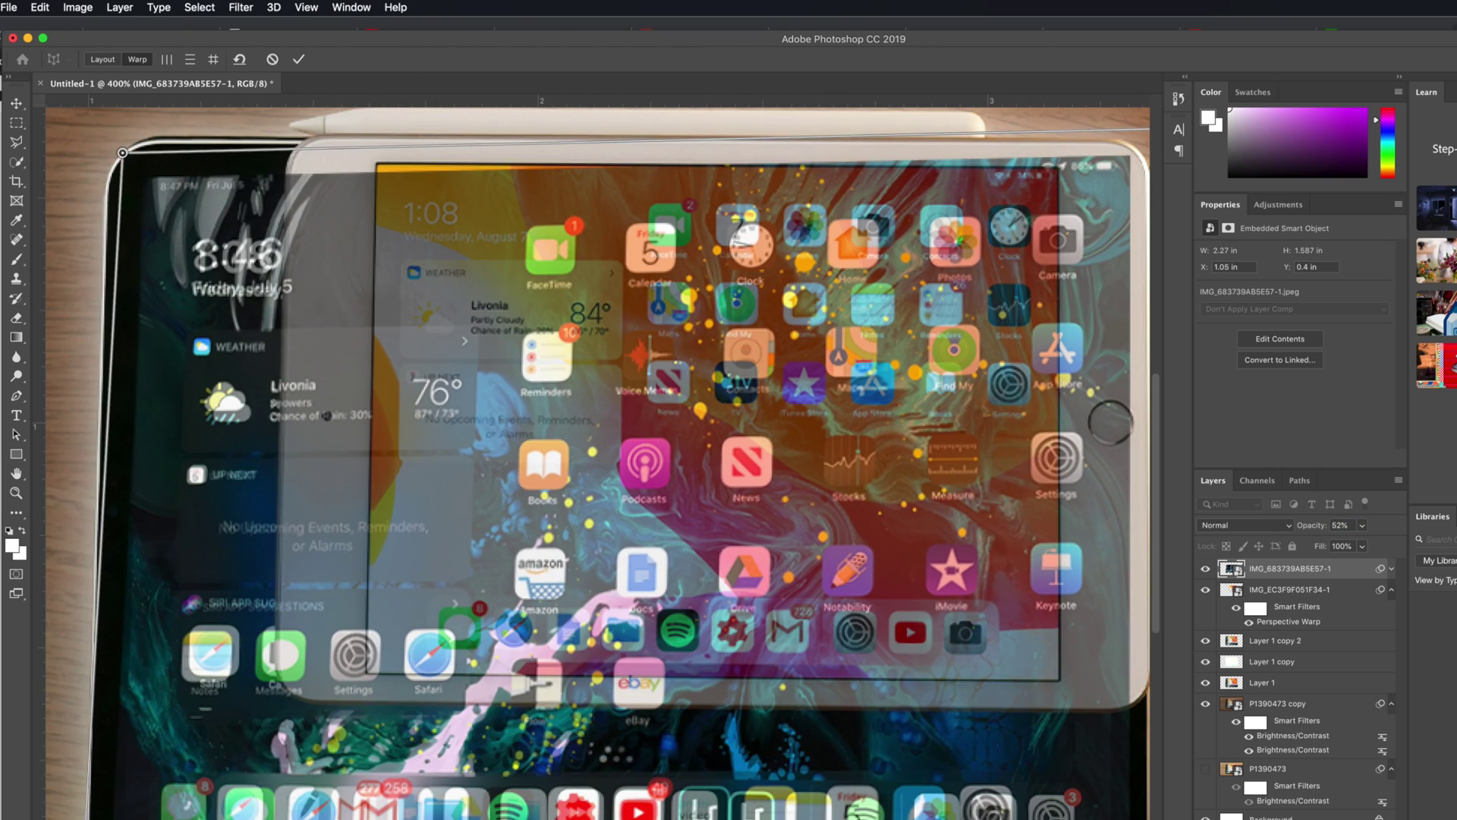
{"action": "left_click_drag", "start_coordinate": [87, 816], "coordinate": [356, 816]}
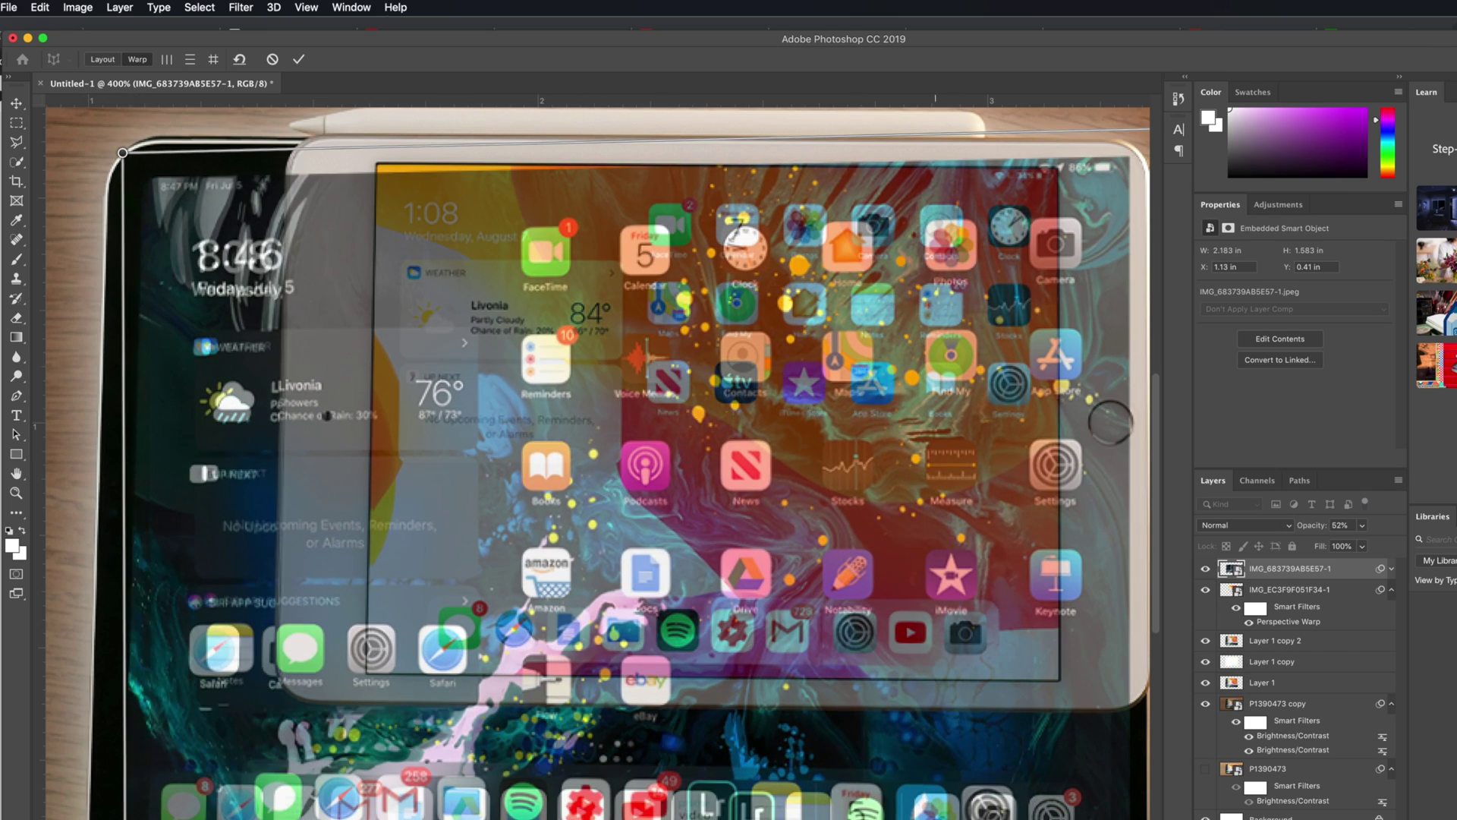
{"action": "scroll", "coordinate": [599, 456], "scroll_direction": "right", "scroll_amount": 4}
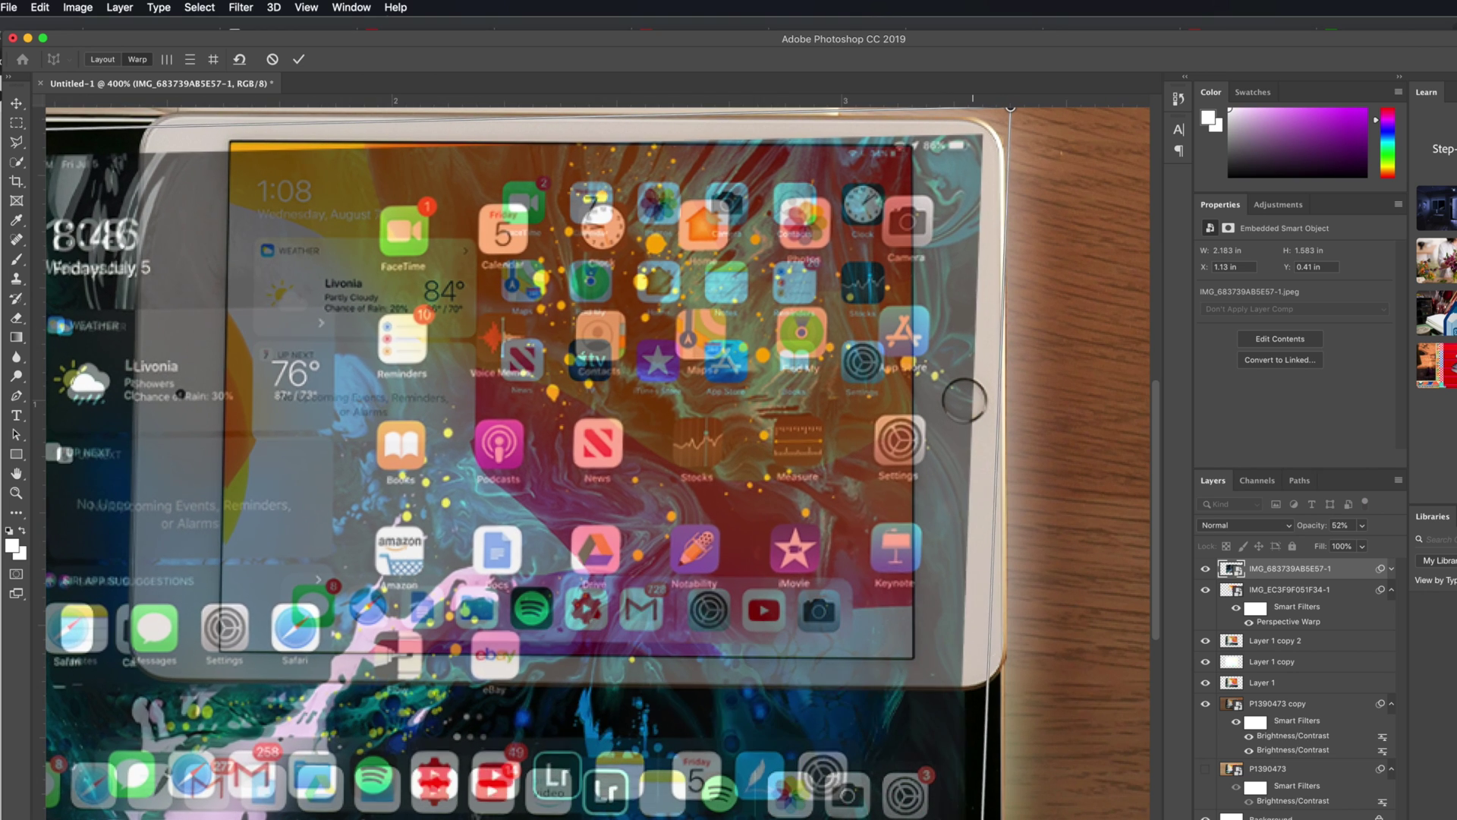
{"action": "left_click_drag", "start_coordinate": [972, 816], "coordinate": [985, 815]}
{"action": "left_click_drag", "start_coordinate": [1316, 528], "coordinate": [1337, 527]}
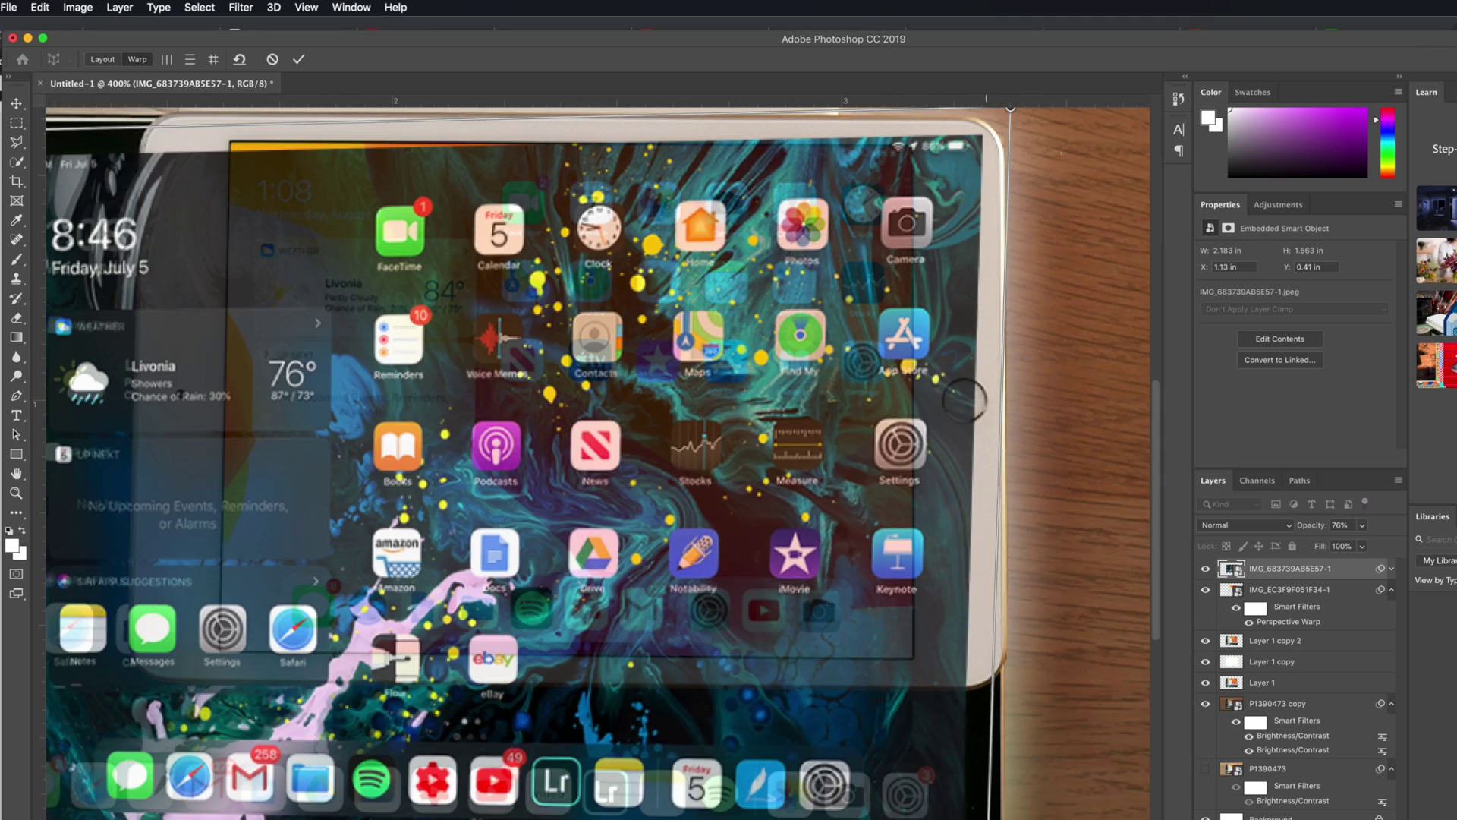
Refine the two left warp pins so the screenshot's left edge follows the iPad Pro's display.
{"action": "scroll", "coordinate": [242, 789], "scroll_direction": "left", "scroll_amount": 5}
{"action": "scroll", "coordinate": [241, 790], "scroll_direction": "down", "scroll_amount": 1}
{"action": "left_click_drag", "start_coordinate": [242, 783], "coordinate": [219, 786]}
{"action": "scroll", "coordinate": [318, 292], "scroll_direction": "up", "scroll_amount": 3}
{"action": "scroll", "coordinate": [319, 292], "scroll_direction": "left", "scroll_amount": 1}
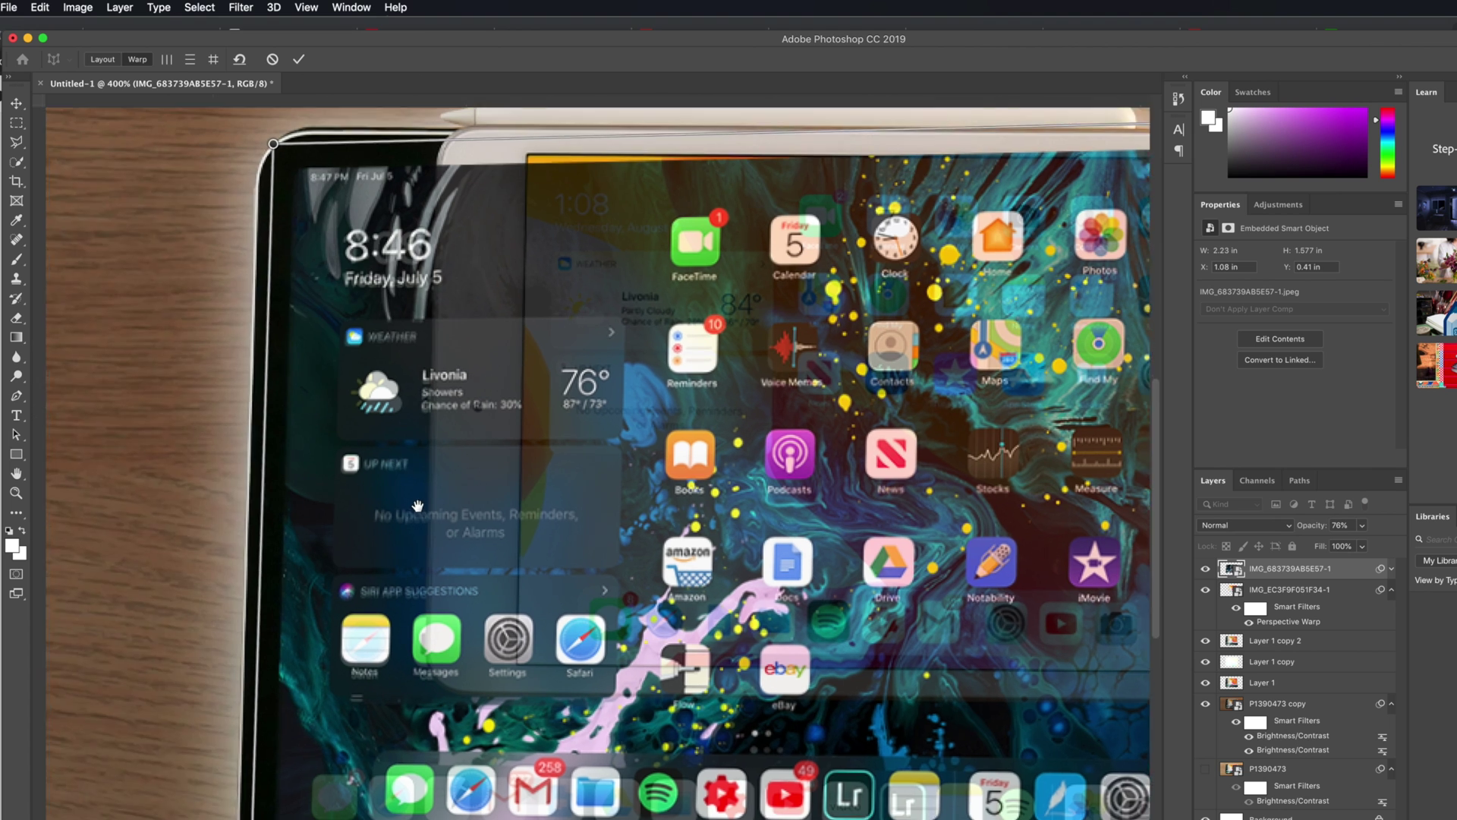
{"action": "left_click_drag", "start_coordinate": [289, 186], "coordinate": [287, 190]}
{"action": "scroll", "coordinate": [341, 531], "scroll_direction": "down", "scroll_amount": 3}
{"action": "scroll", "coordinate": [342, 531], "scroll_direction": "left", "scroll_amount": 1}
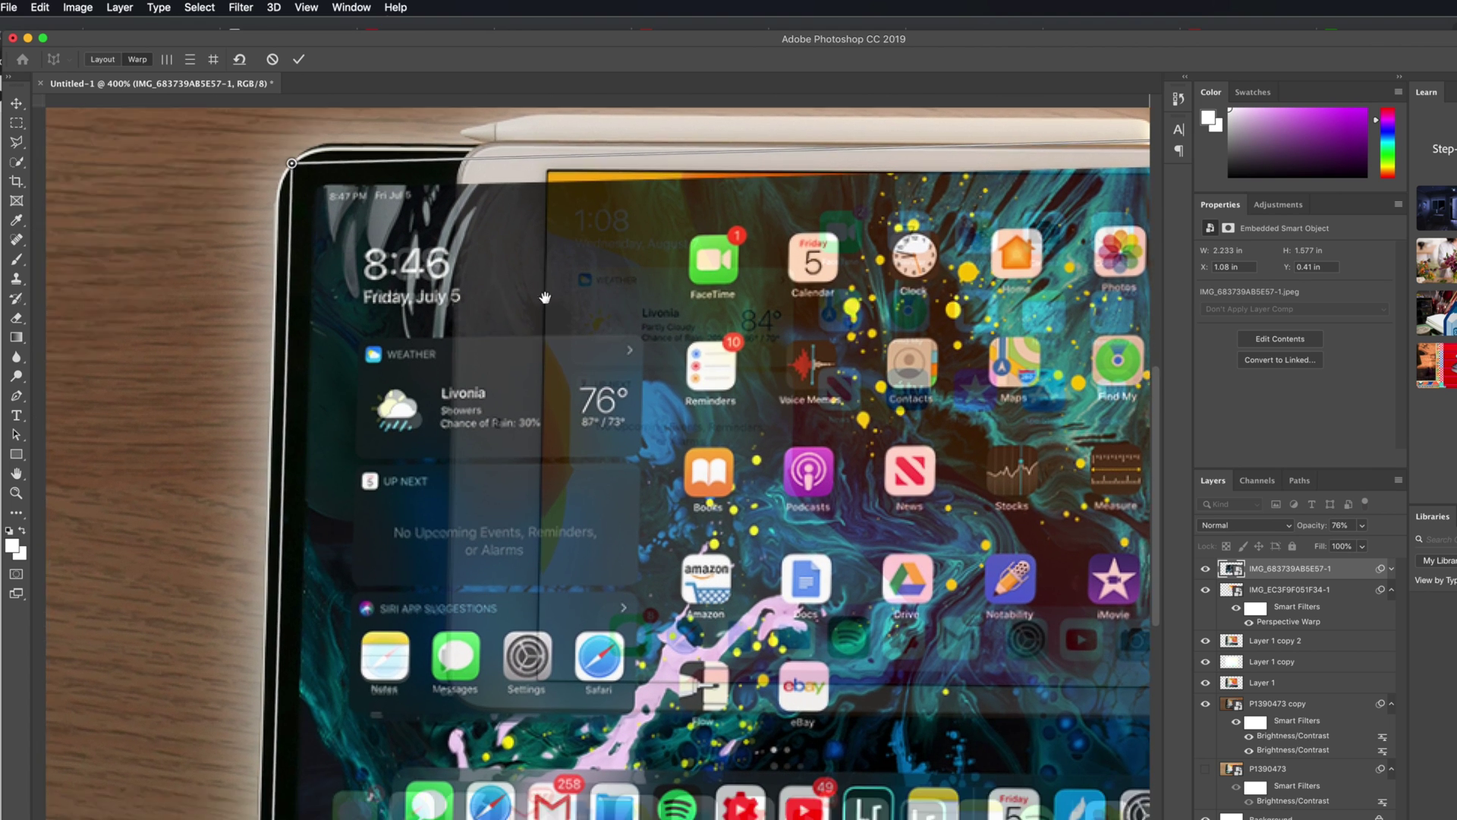
{"action": "left_click_drag", "start_coordinate": [279, 809], "coordinate": [275, 815]}
Refine the right-hand warp pins so the screenshot's right and lower edges fit the iPad Pro's display.
{"action": "scroll", "coordinate": [683, 683], "scroll_direction": "right", "scroll_amount": 5}
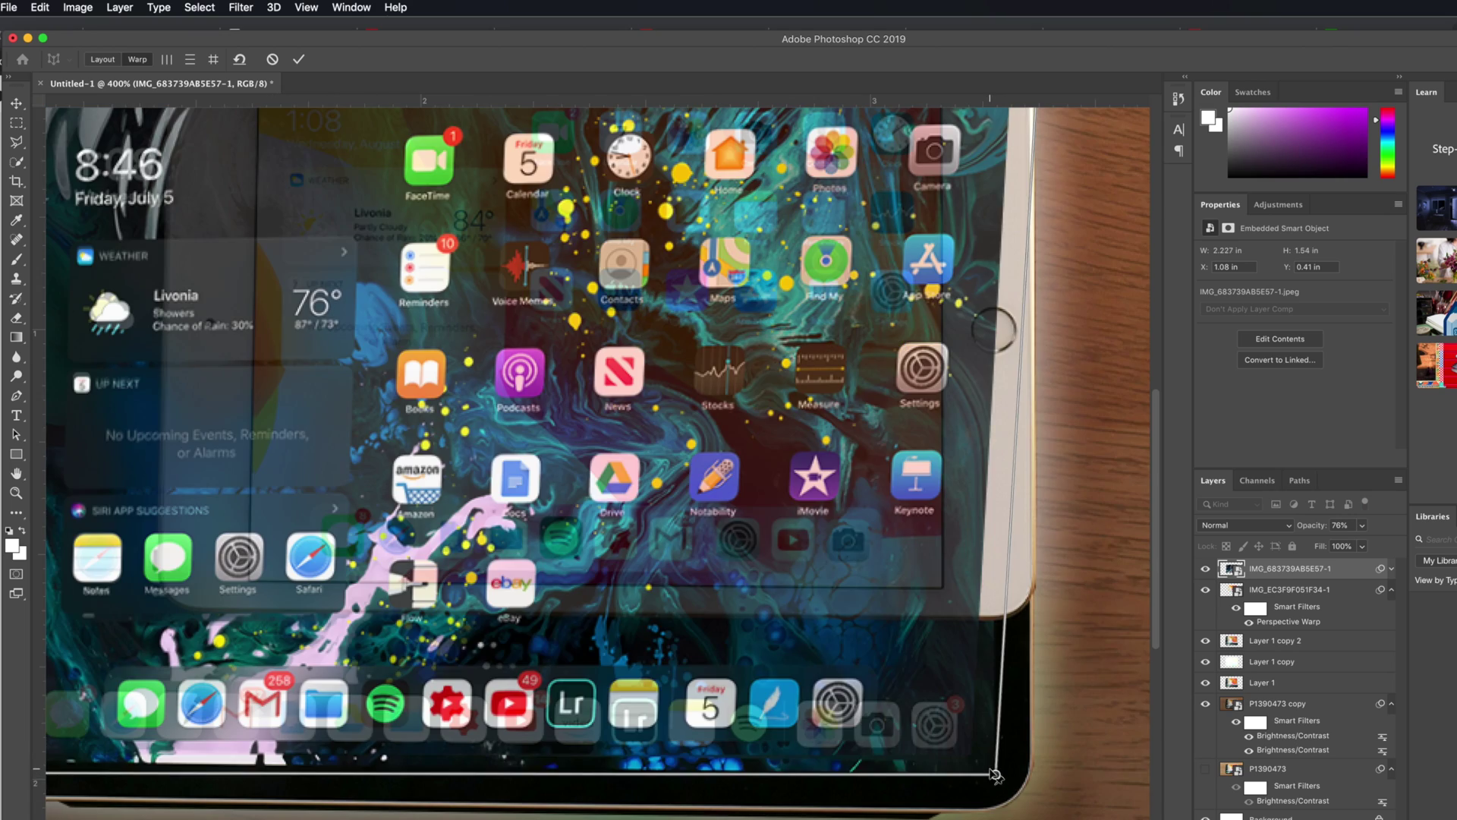
{"action": "left_click_drag", "start_coordinate": [1005, 789], "coordinate": [1026, 795]}
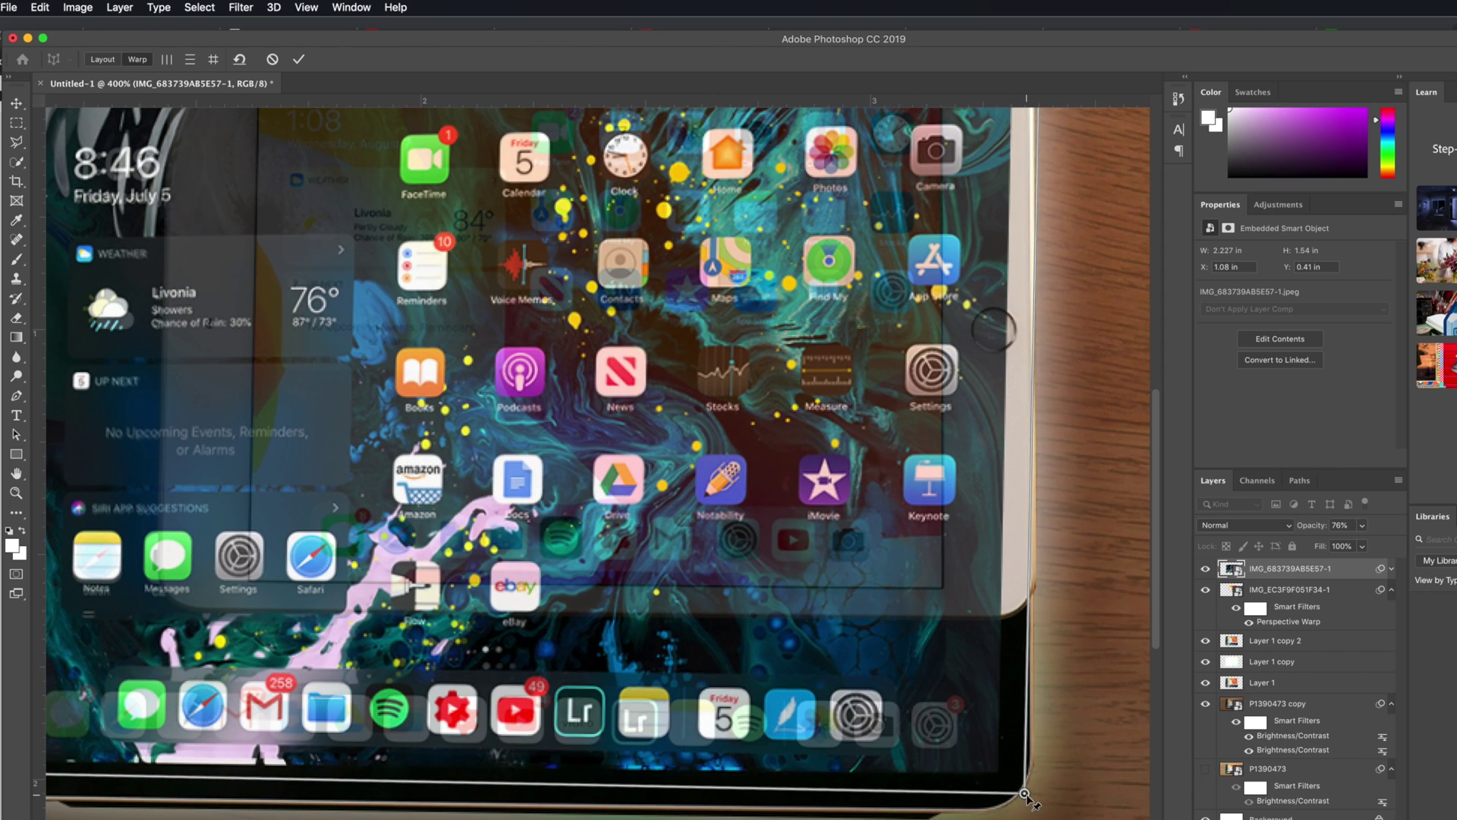
{"action": "scroll", "coordinate": [1024, 795], "scroll_direction": "left", "scroll_amount": 6}
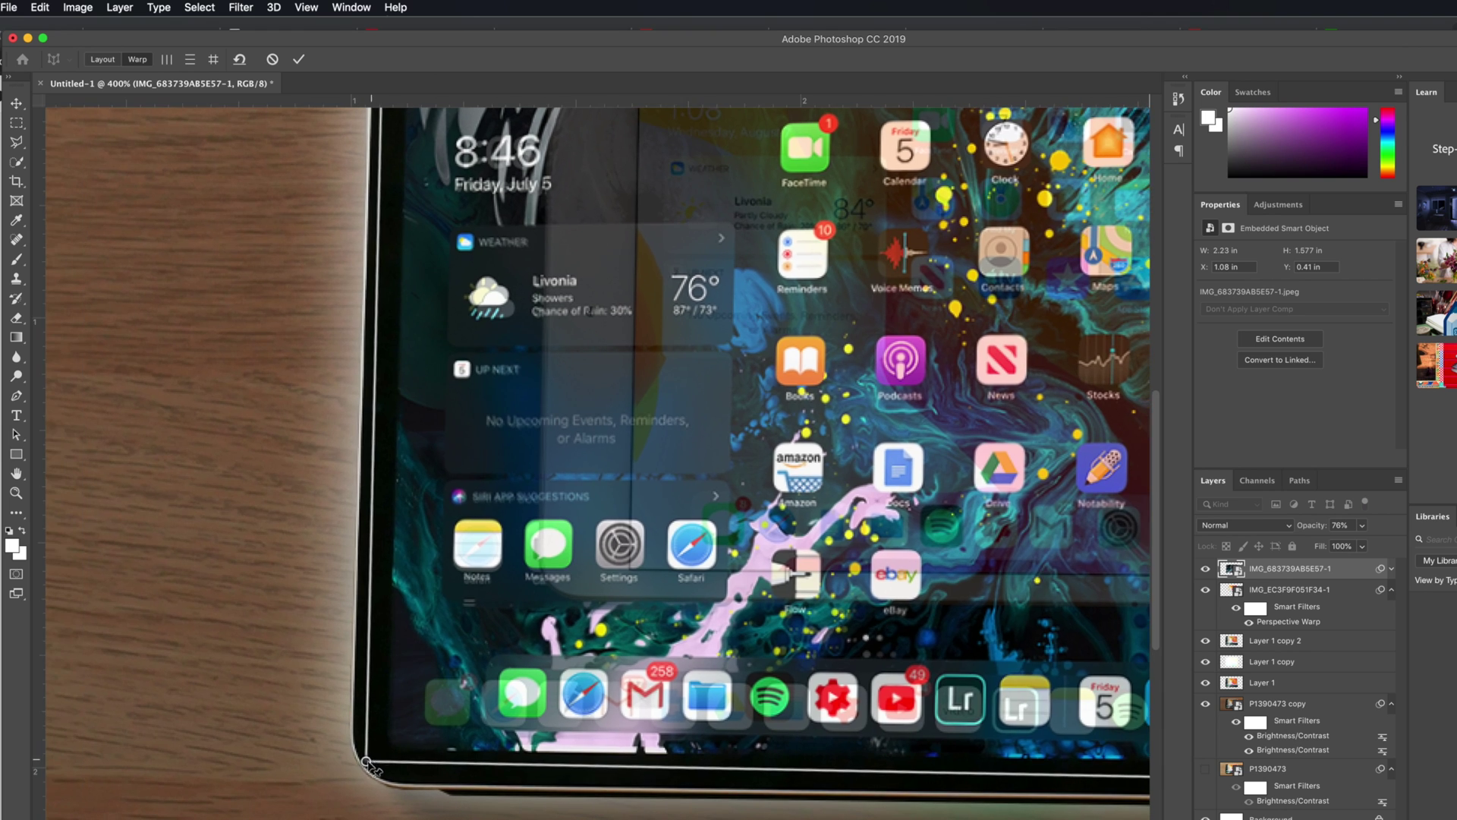
{"action": "scroll", "coordinate": [962, 187], "scroll_direction": "right", "scroll_amount": 7}
{"action": "scroll", "coordinate": [962, 188], "scroll_direction": "up", "scroll_amount": 2}
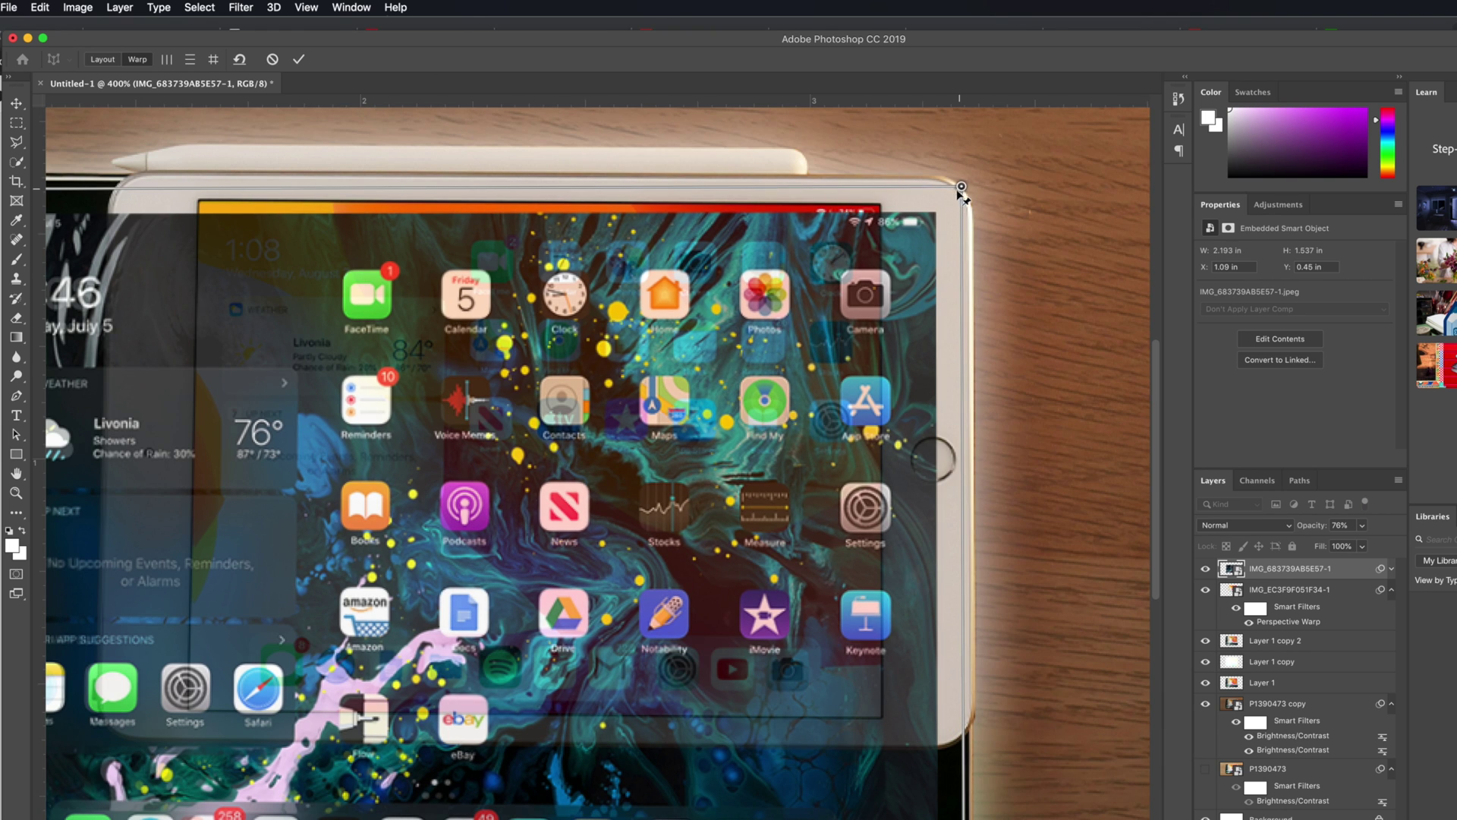
{"action": "scroll", "coordinate": [962, 188], "scroll_direction": "left", "scroll_amount": 5}
{"action": "scroll", "coordinate": [749, 193], "scroll_direction": "left", "scroll_amount": 1}
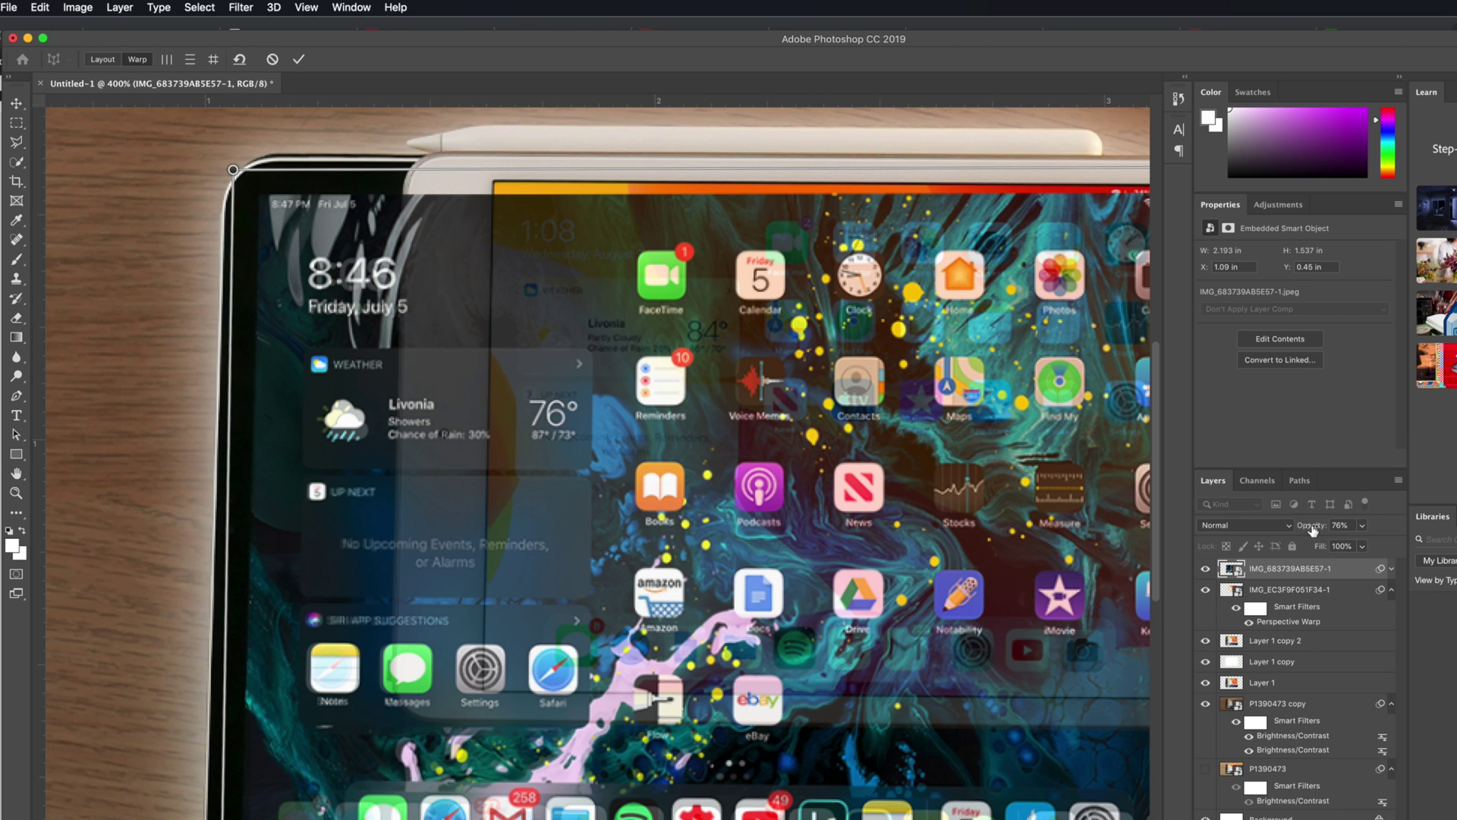
Restore the iPad Pro screenshot layer's opacity to 100% and apply the Perspective Warp.
{"action": "type", "text": "89"}
{"action": "key", "text": "Return"}
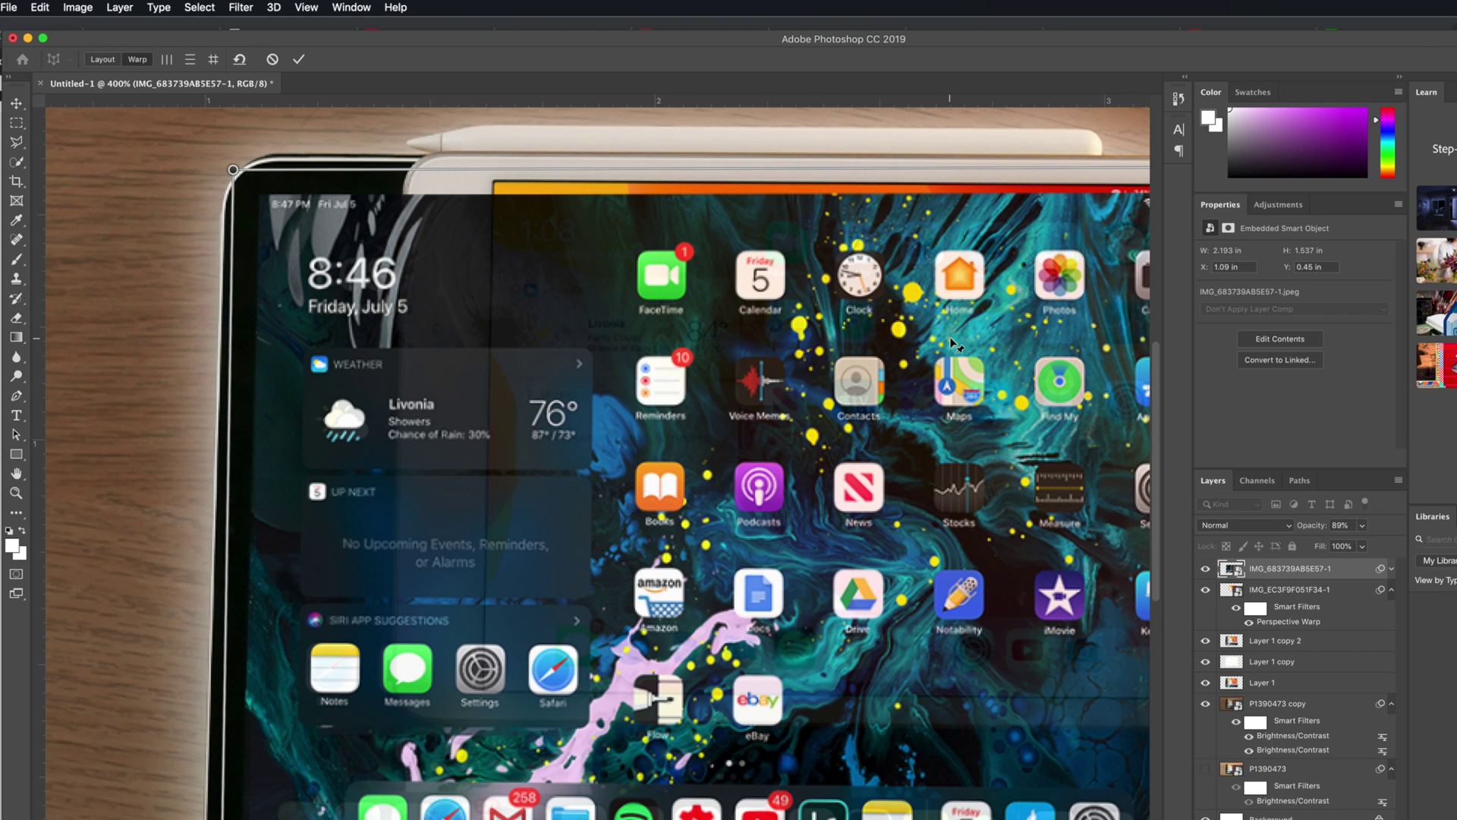
{"action": "key", "text": "super+minus"}
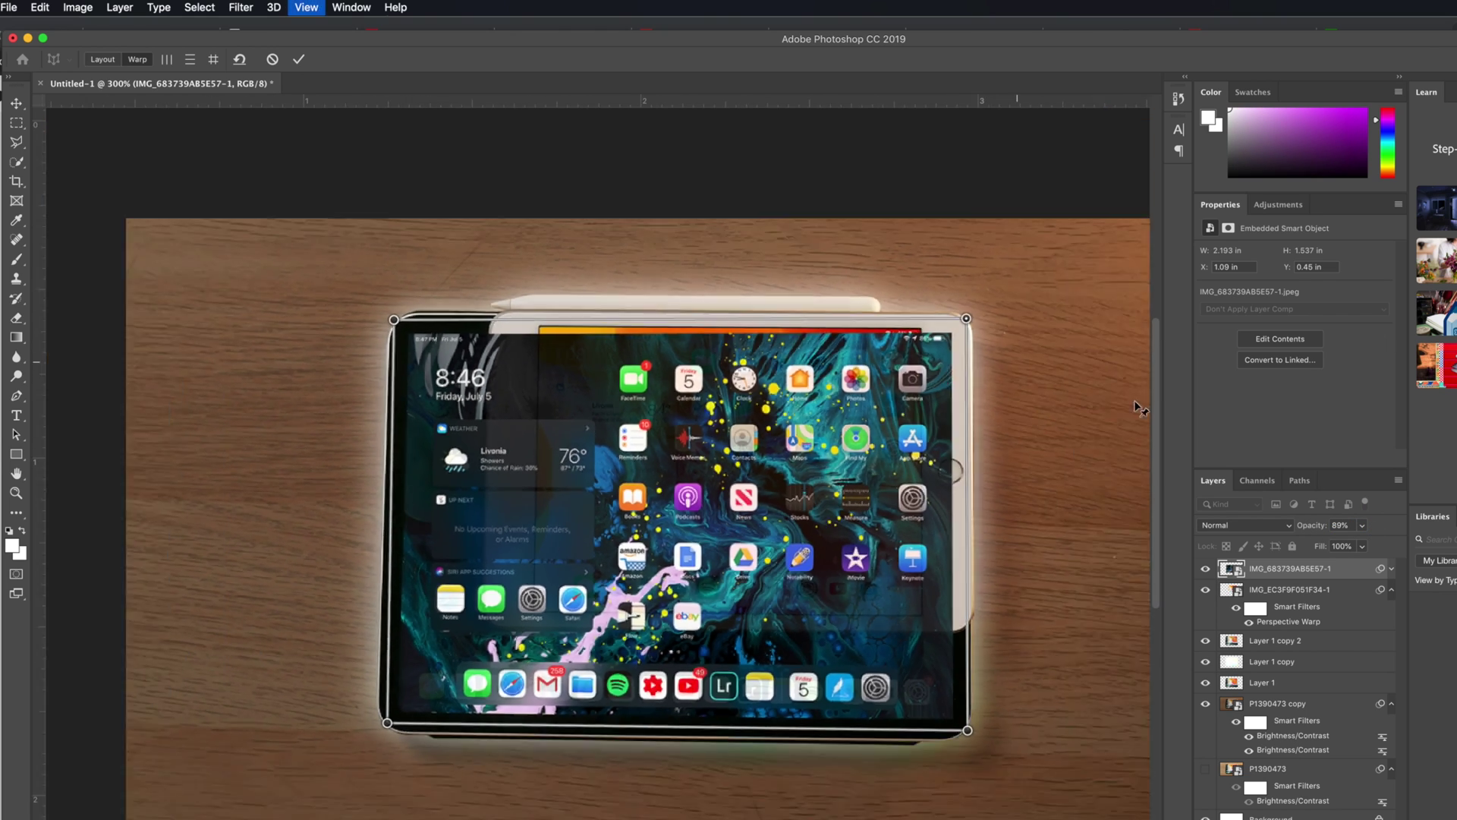
{"action": "key", "text": "super+minus"}
{"action": "type", "text": "100"}
{"action": "key", "text": "Return"}
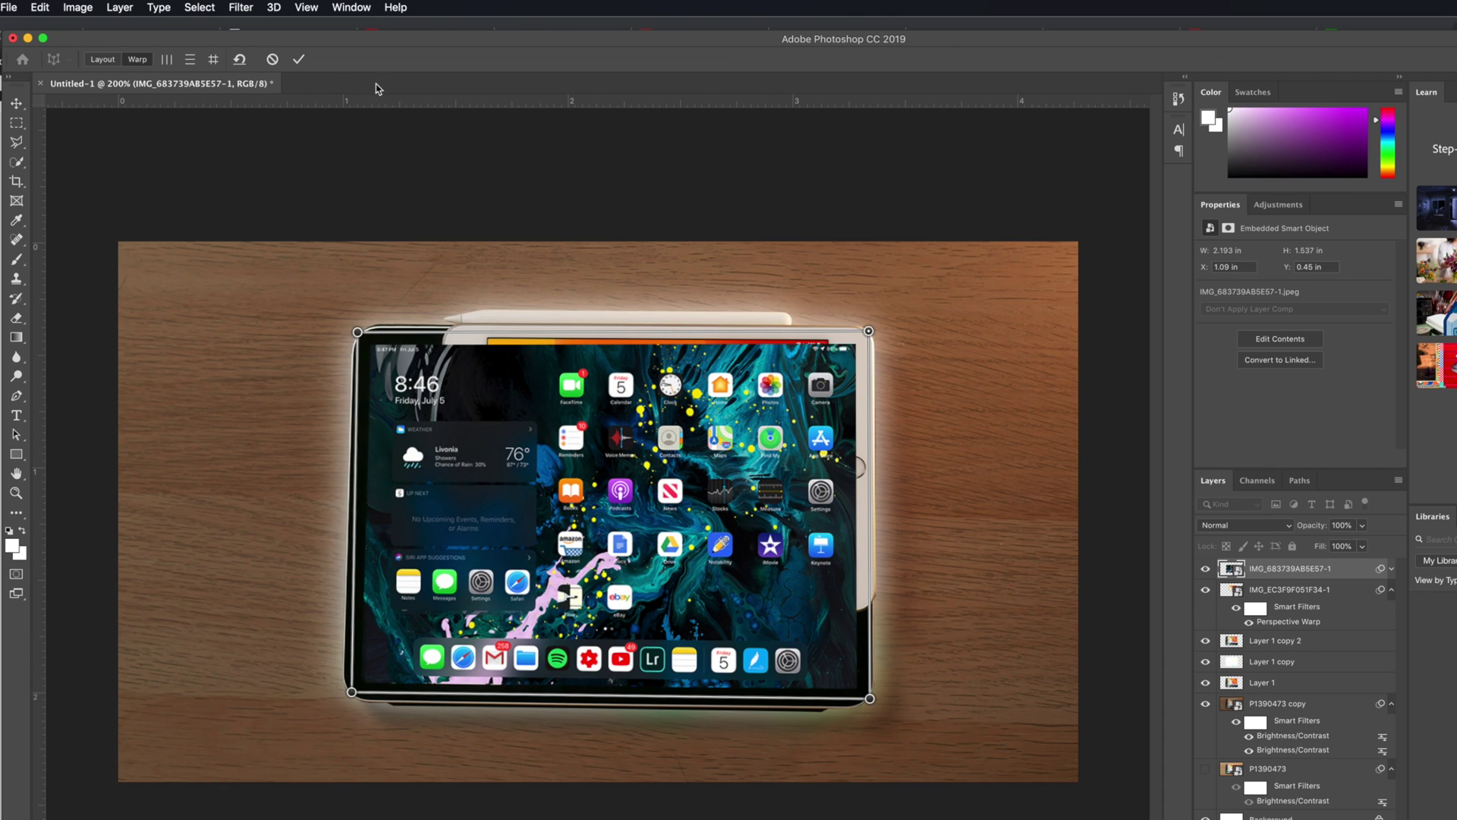
{"action": "left_click", "coordinate": [298, 61]}
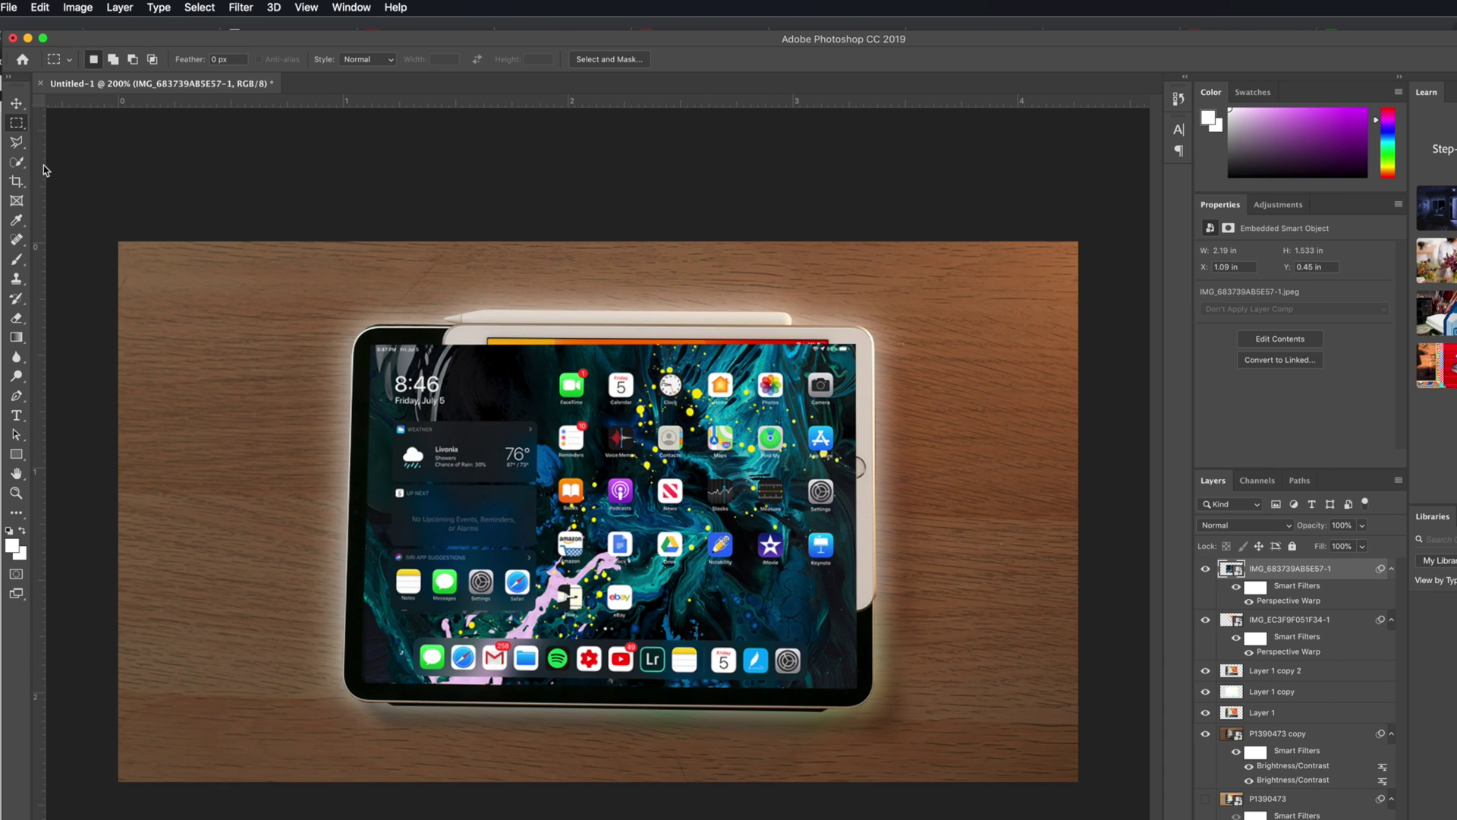
Rasterize the iPad Pro screenshot layer and roughly erase the part covering the iPad mini's display with the Eraser.
{"action": "left_click", "coordinate": [16, 317]}
{"action": "left_click", "coordinate": [683, 351]}
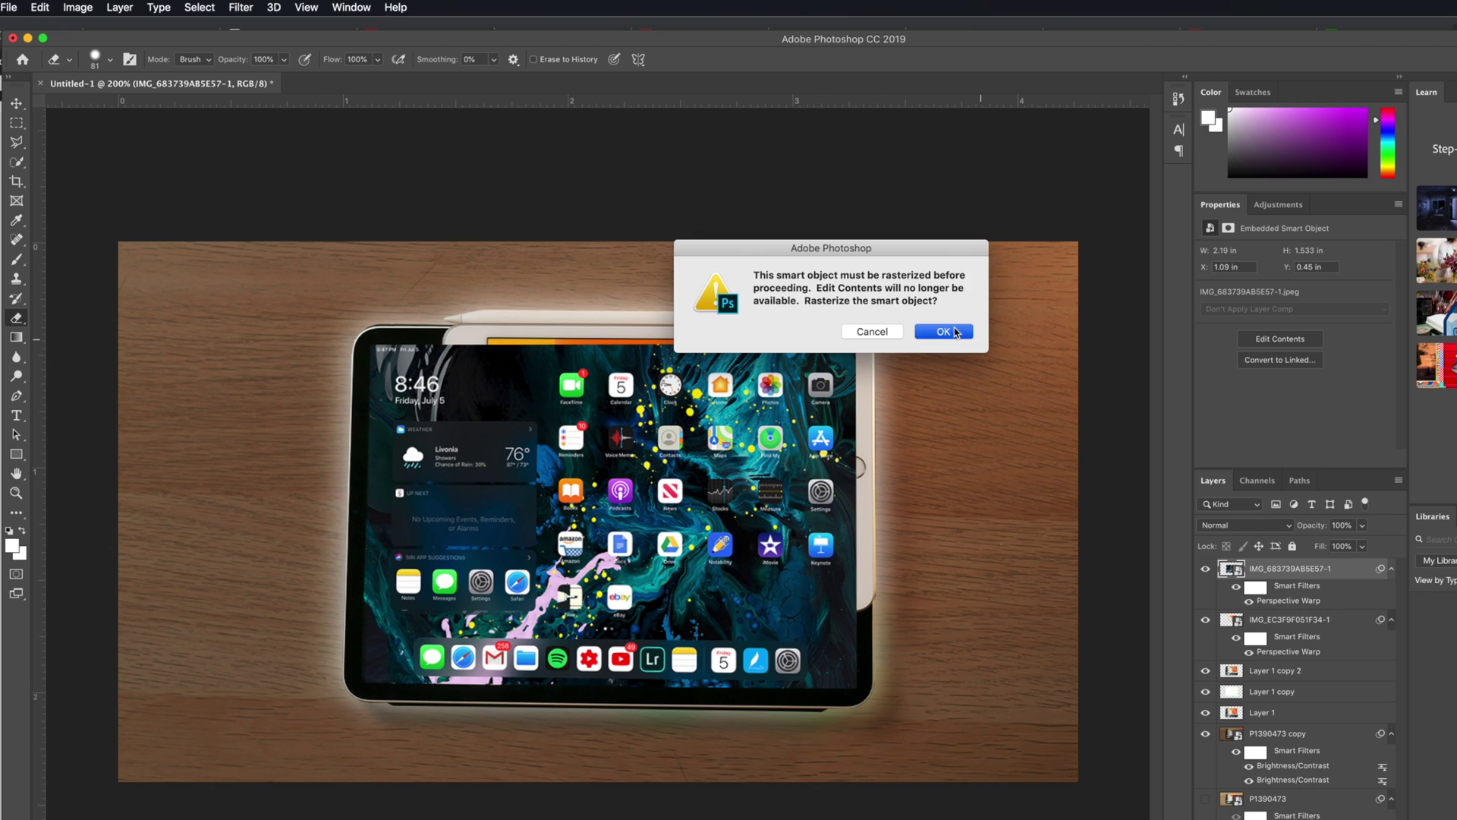
{"action": "left_click", "coordinate": [946, 328]}
{"action": "left_click", "coordinate": [838, 387]}
{"action": "mouse_move", "coordinate": [838, 389]}
{"action": "left_mouse_down"}
{"action": "mouse_move", "coordinate": [826, 342]}
{"action": "mouse_move", "coordinate": [759, 328]}
{"action": "mouse_move", "coordinate": [611, 359]}
{"action": "mouse_move", "coordinate": [801, 434]}
{"action": "mouse_move", "coordinate": [842, 423]}
{"action": "mouse_move", "coordinate": [833, 484]}
{"action": "mouse_move", "coordinate": [666, 485]}
{"action": "mouse_move", "coordinate": [551, 347]}
{"action": "mouse_move", "coordinate": [586, 441]}
{"action": "mouse_move", "coordinate": [721, 431]}
{"action": "mouse_move", "coordinate": [630, 389]}
{"action": "mouse_move", "coordinate": [812, 498]}
{"action": "mouse_move", "coordinate": [813, 484]}
{"action": "mouse_move", "coordinate": [633, 507]}
{"action": "mouse_move", "coordinate": [564, 477]}
{"action": "mouse_move", "coordinate": [537, 422]}
{"action": "mouse_move", "coordinate": [527, 338]}
{"action": "mouse_move", "coordinate": [545, 516]}
{"action": "mouse_move", "coordinate": [763, 547]}
{"action": "mouse_move", "coordinate": [877, 543]}
{"action": "left_mouse_up"}
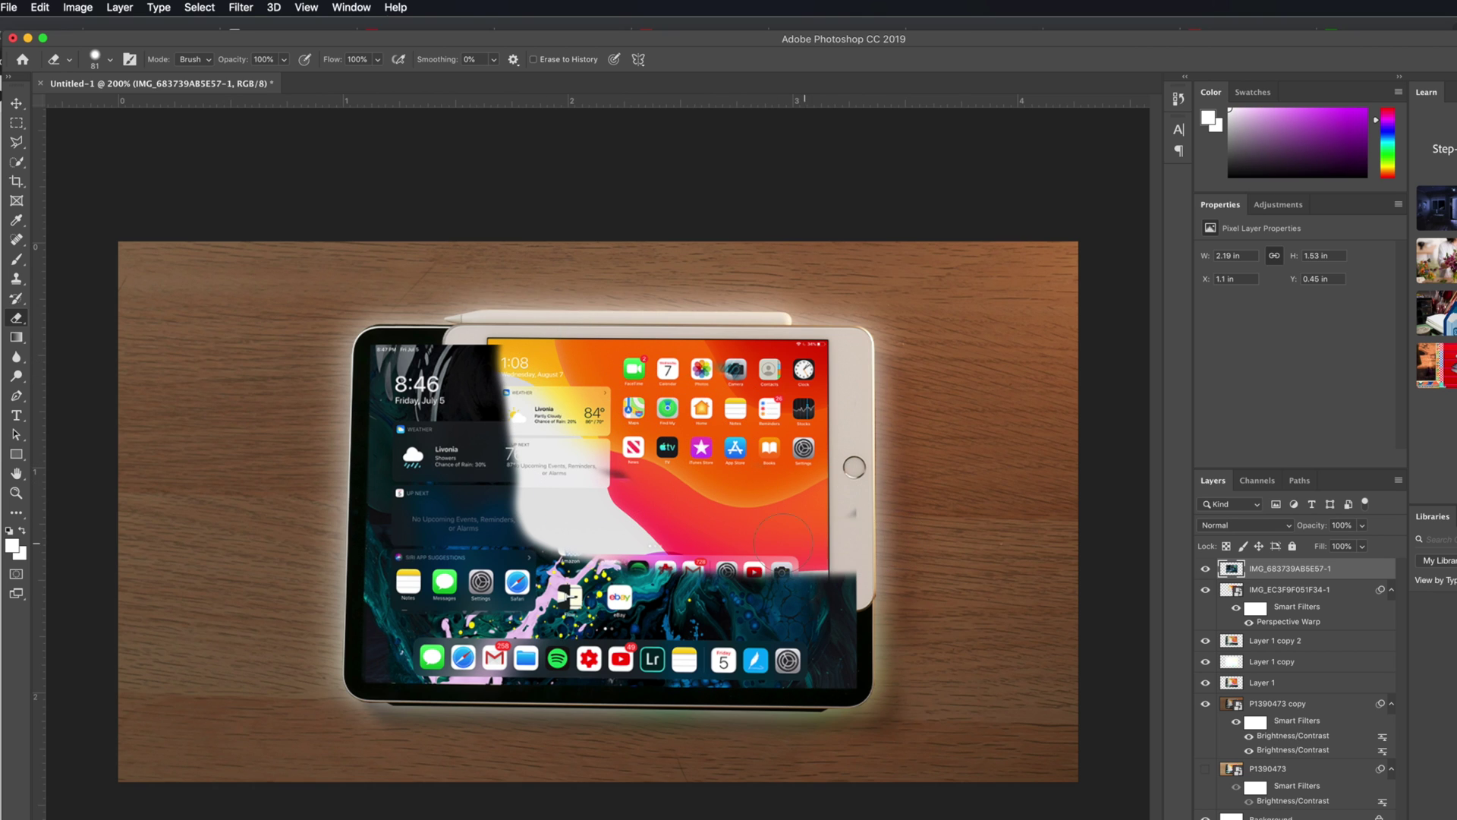
{"action": "left_click_drag", "start_coordinate": [784, 540], "coordinate": [858, 513]}
{"action": "mouse_move", "coordinate": [583, 476]}
{"action": "left_mouse_down"}
{"action": "mouse_move", "coordinate": [553, 470]}
{"action": "mouse_move", "coordinate": [511, 340]}
{"action": "mouse_move", "coordinate": [534, 523]}
{"action": "mouse_move", "coordinate": [558, 548]}
{"action": "left_mouse_up"}
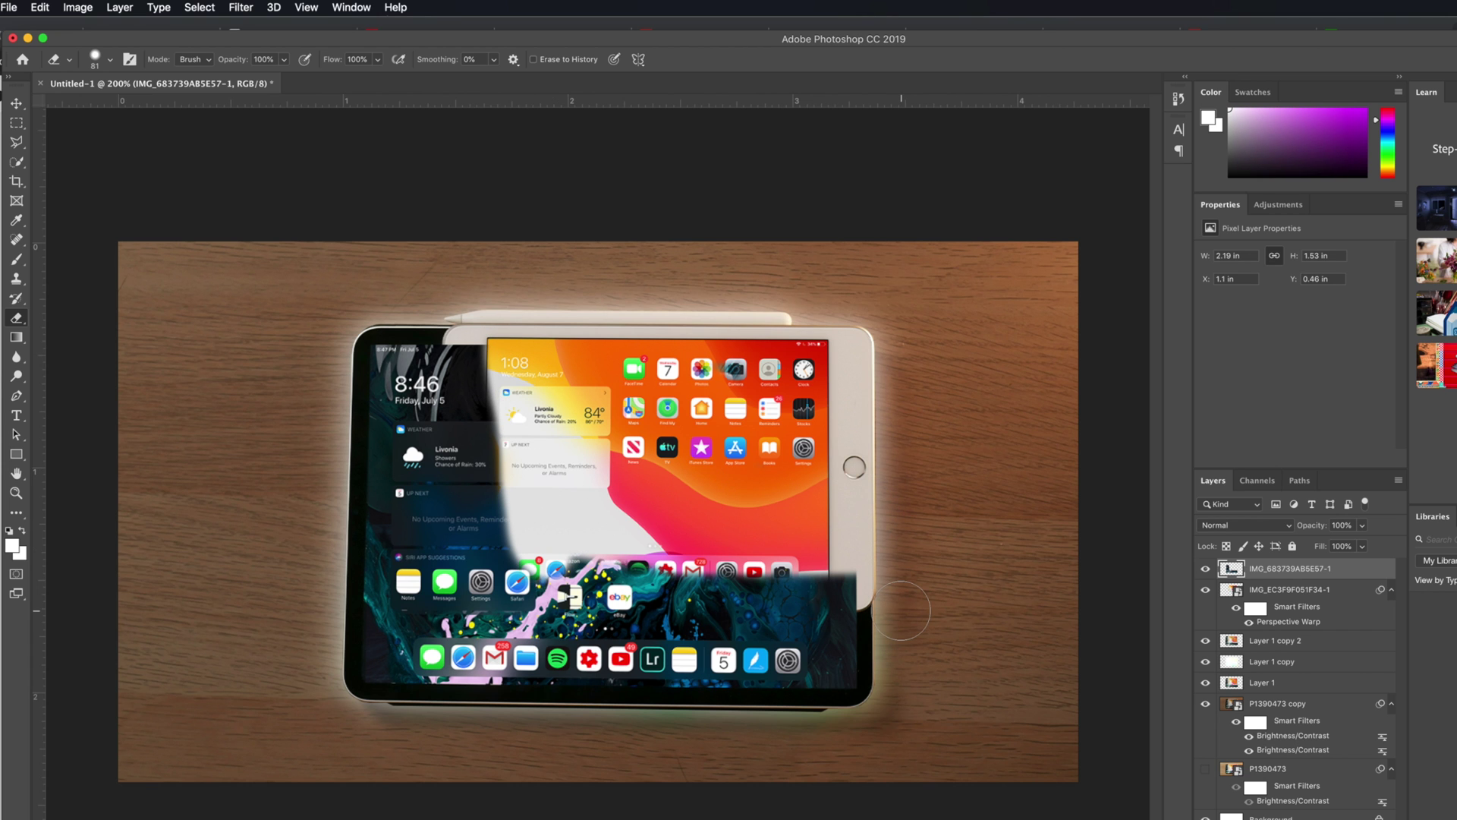
Examine the iPad Pro screenshot's lower and left edges up close for their fit against the device's bezel.
{"action": "key", "text": "super+equal"}
{"action": "key", "text": "super+equal"}
{"action": "key", "text": "super+equal"}
{"action": "left_click_drag", "start_coordinate": [984, 684], "coordinate": [805, 474]}
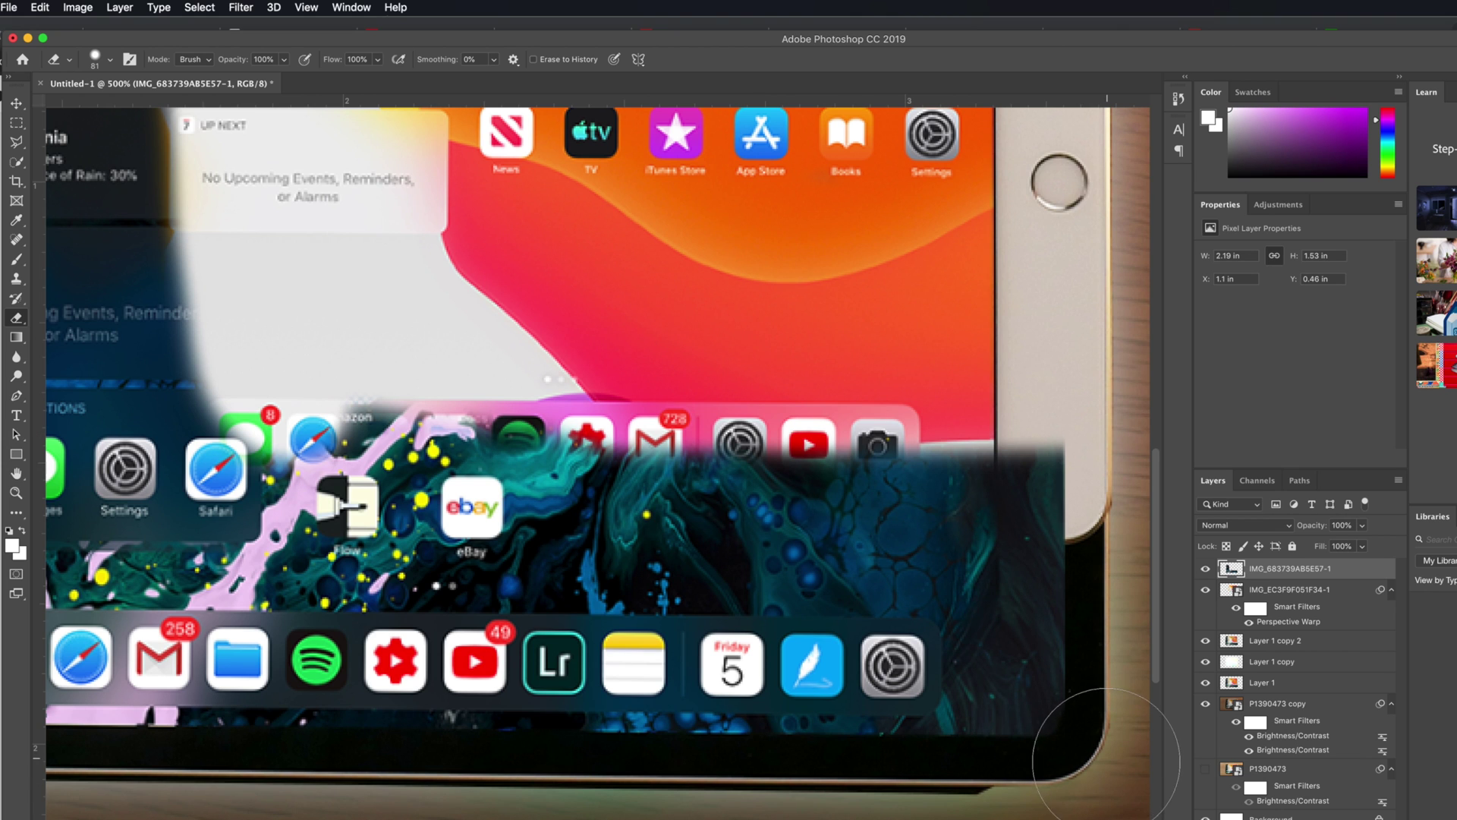
{"action": "left_click_drag", "start_coordinate": [61, 676], "coordinate": [691, 676]}
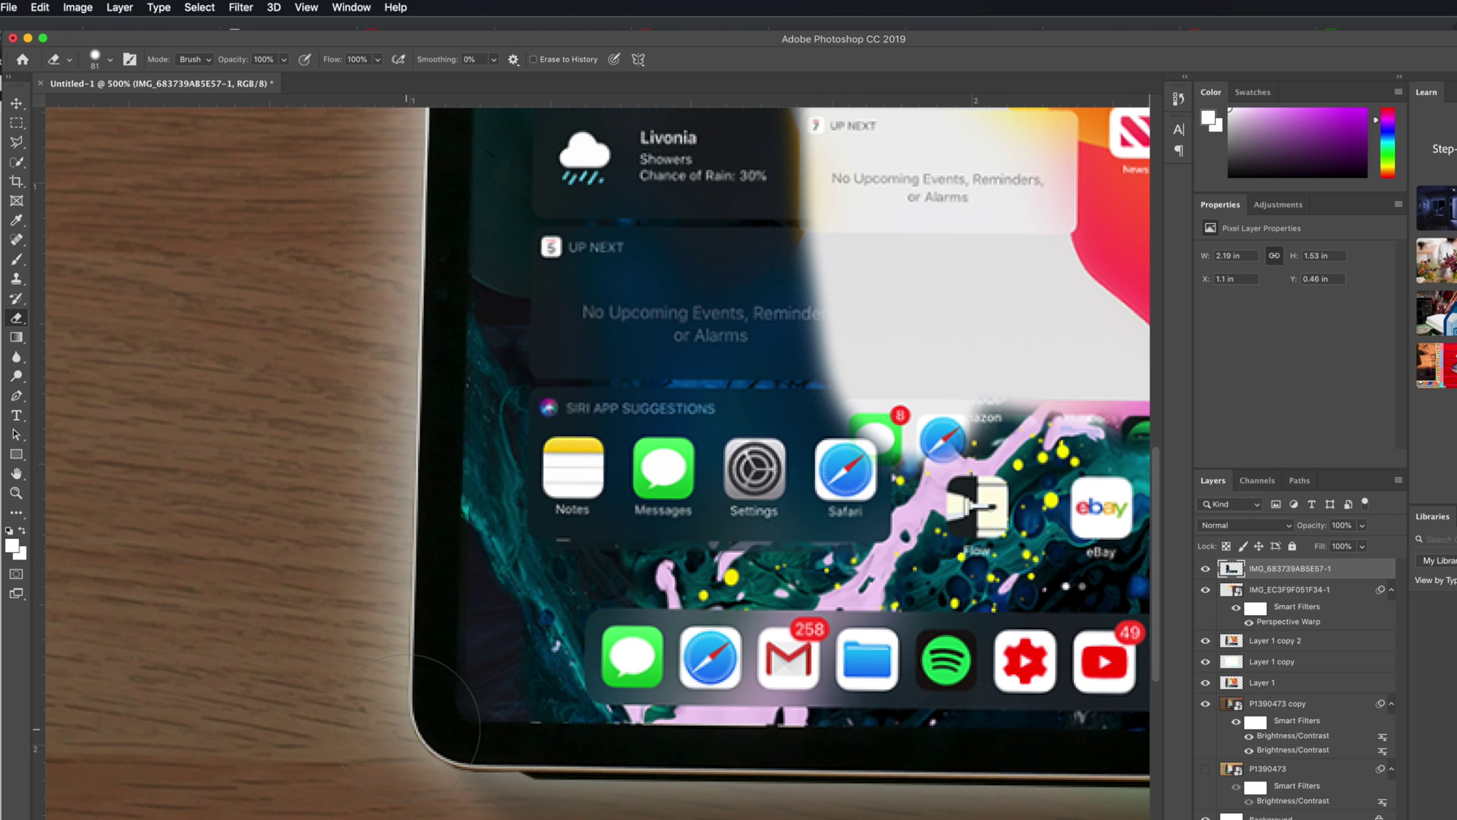
{"action": "left_click_drag", "start_coordinate": [505, 455], "coordinate": [535, 583]}
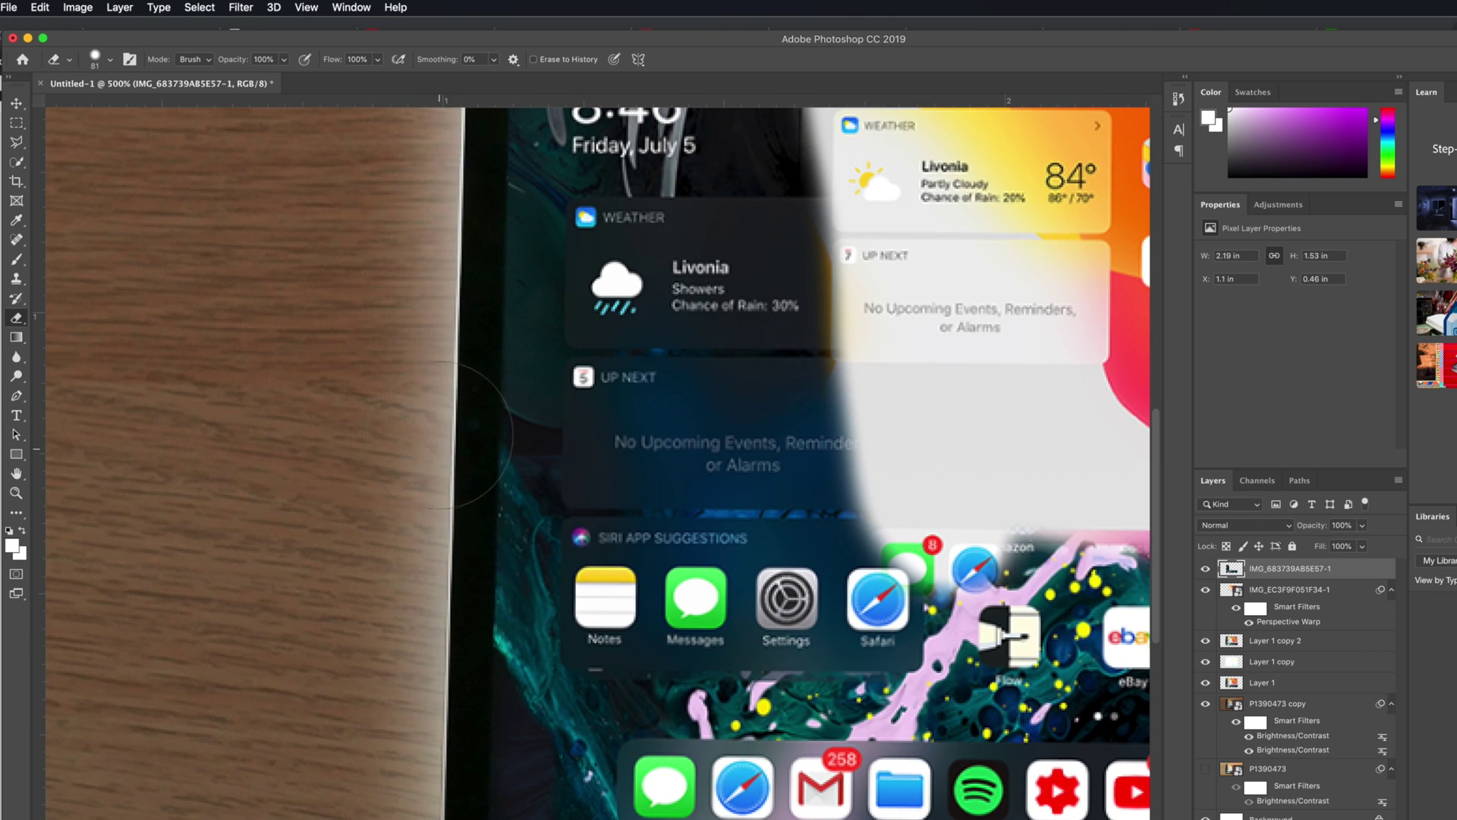
{"action": "scroll", "coordinate": [456, 440], "scroll_direction": "up", "scroll_amount": 6}
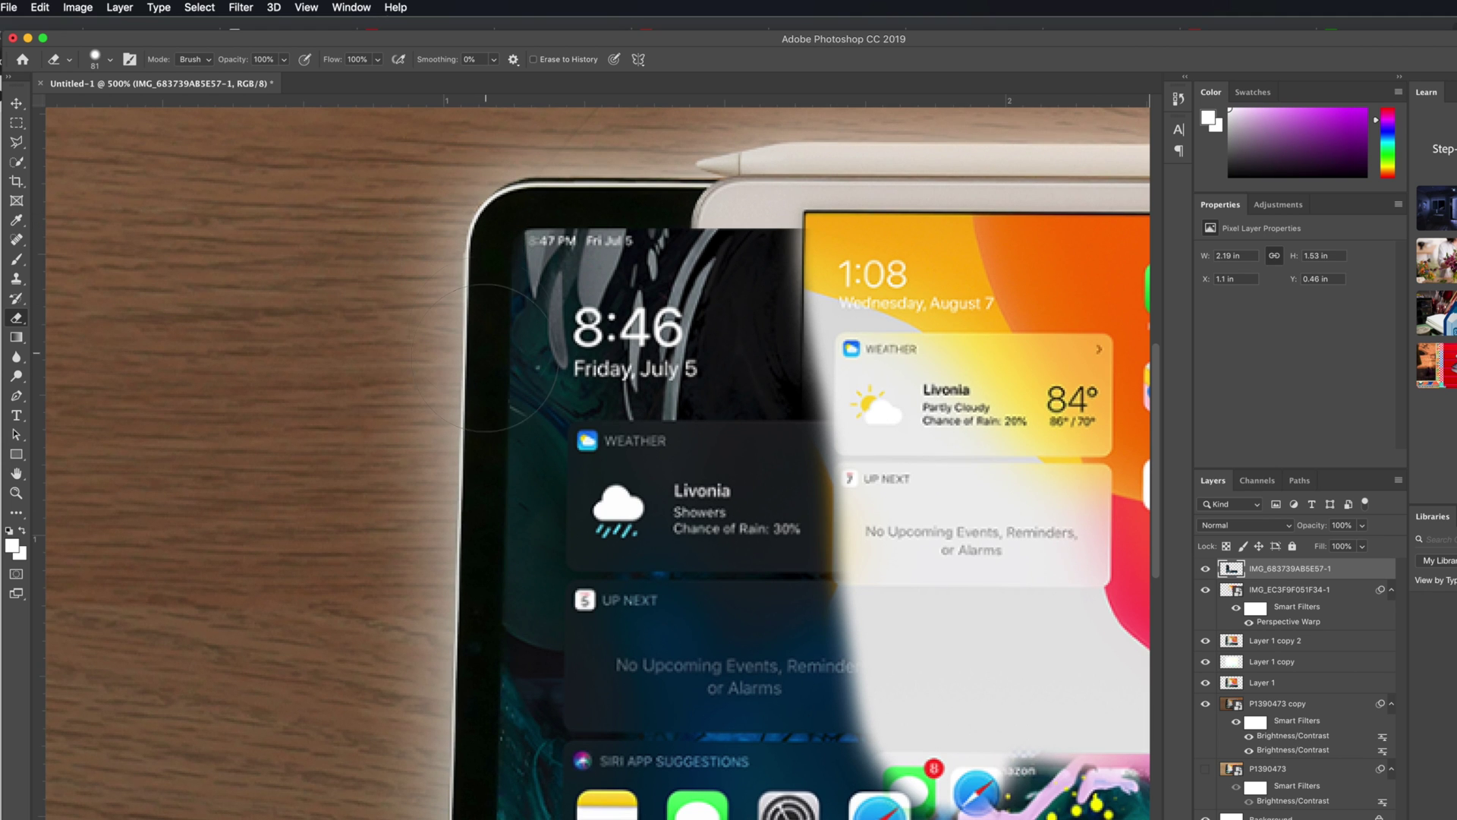
{"action": "key", "text": "super+minus"}
{"action": "key", "text": "super+minus"}
{"action": "key", "text": "super+minus"}
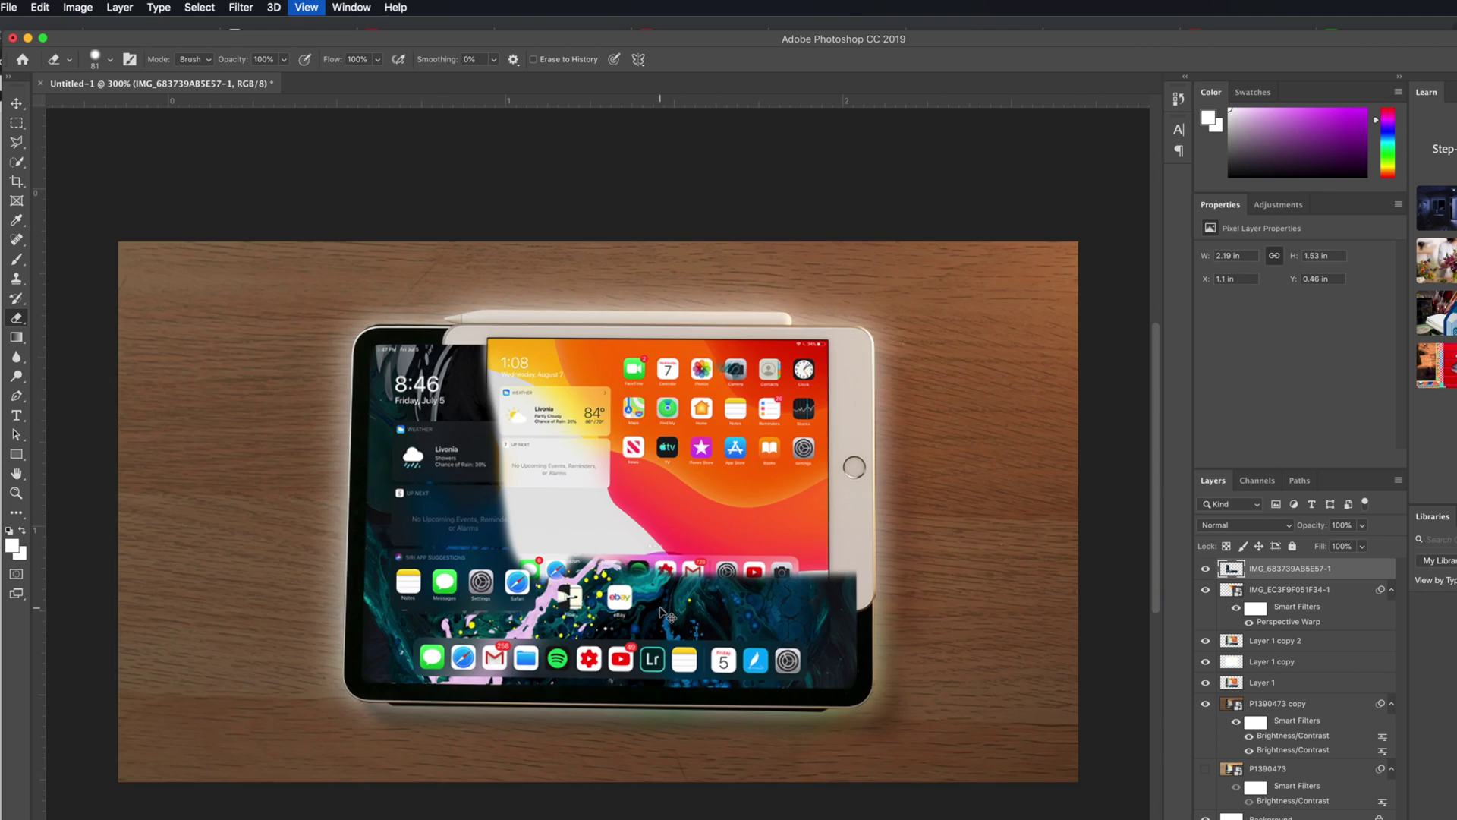
{"action": "key", "text": "super+plus"}
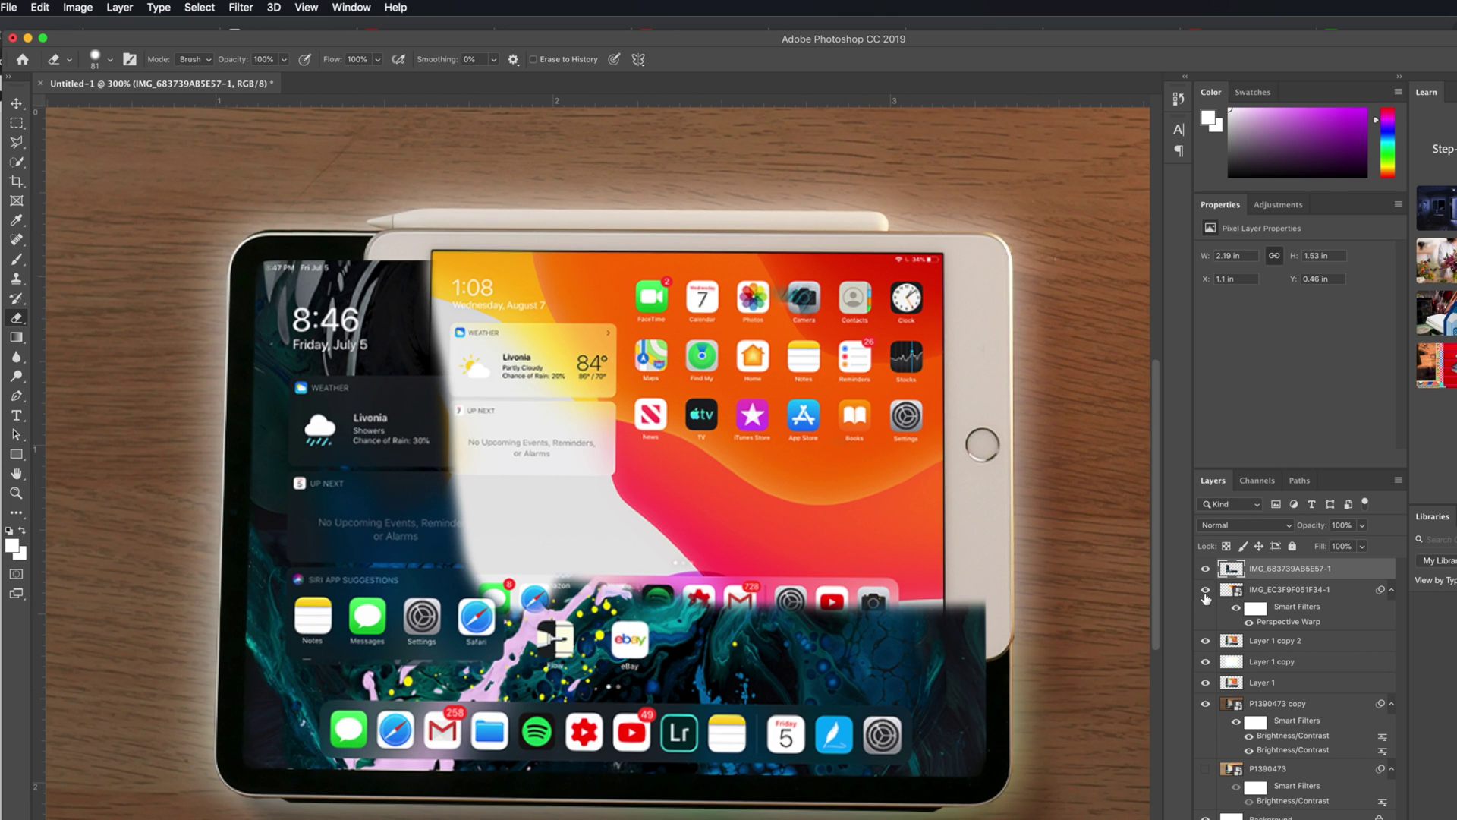
Outline the iPad mini with the Polygonal Lasso, erase the iPad Pro screenshot inside the selection, and deselect.
{"action": "left_click", "coordinate": [1205, 570]}
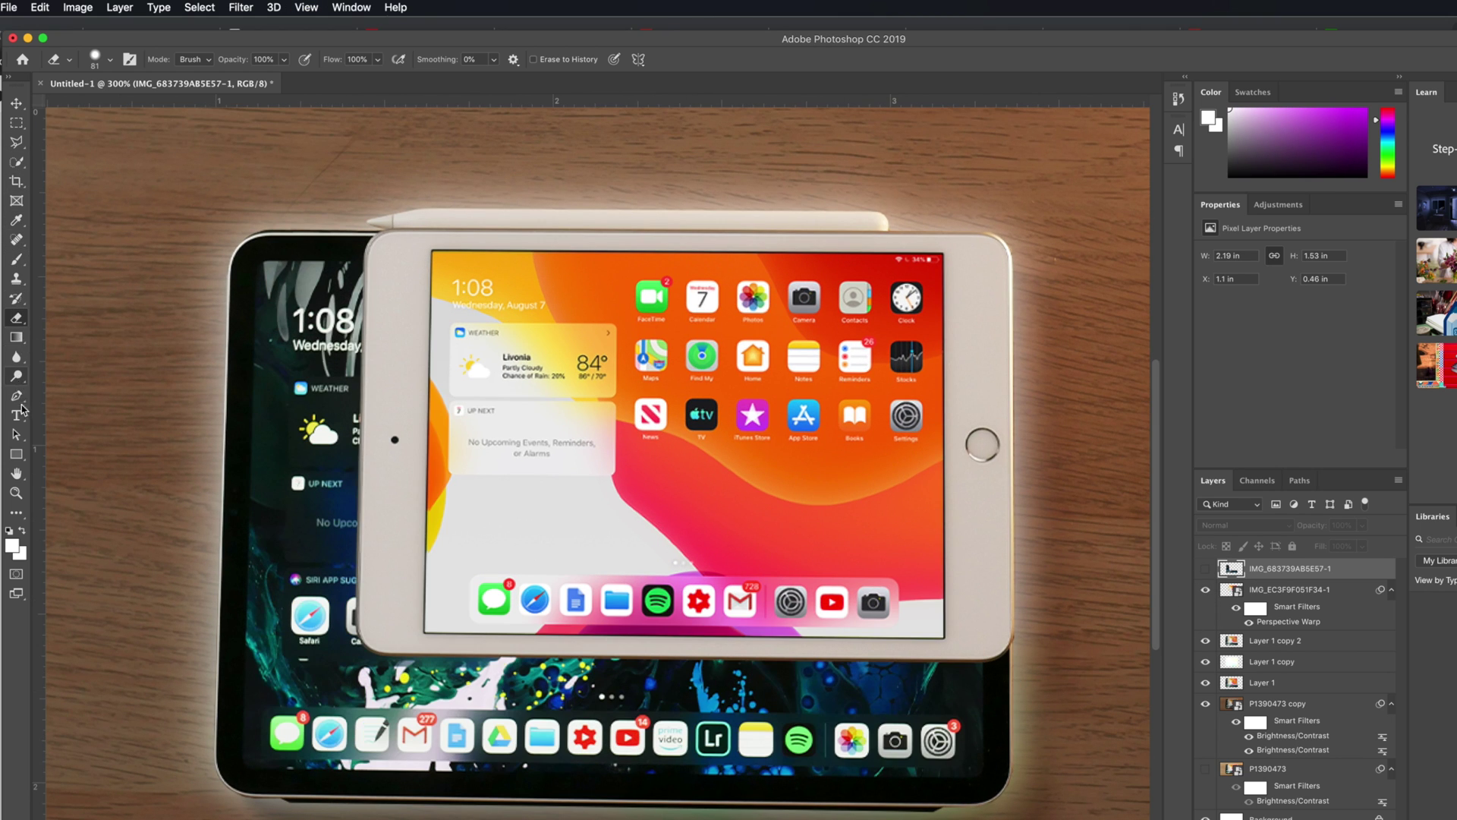
{"action": "left_click", "coordinate": [16, 142]}
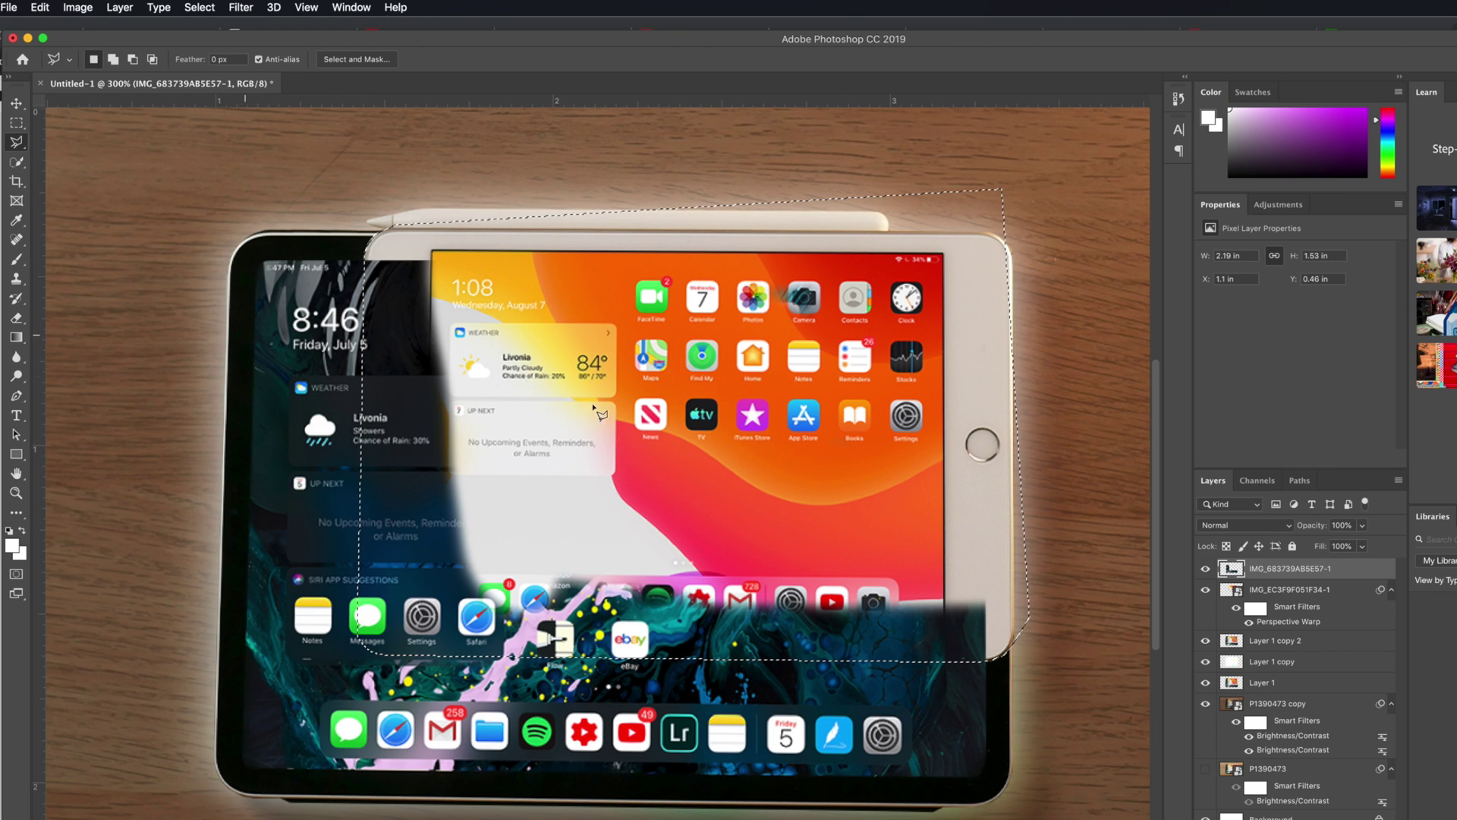
{"action": "left_click", "coordinate": [16, 317]}
{"action": "mouse_move", "coordinate": [425, 334]}
{"action": "left_mouse_down"}
{"action": "mouse_move", "coordinate": [379, 262]}
{"action": "mouse_move", "coordinate": [402, 364]}
{"action": "mouse_move", "coordinate": [410, 637]}
{"action": "mouse_move", "coordinate": [463, 657]}
{"action": "mouse_move", "coordinate": [948, 630]}
{"action": "mouse_move", "coordinate": [910, 607]}
{"action": "mouse_move", "coordinate": [702, 589]}
{"action": "mouse_move", "coordinate": [456, 619]}
{"action": "left_mouse_up"}
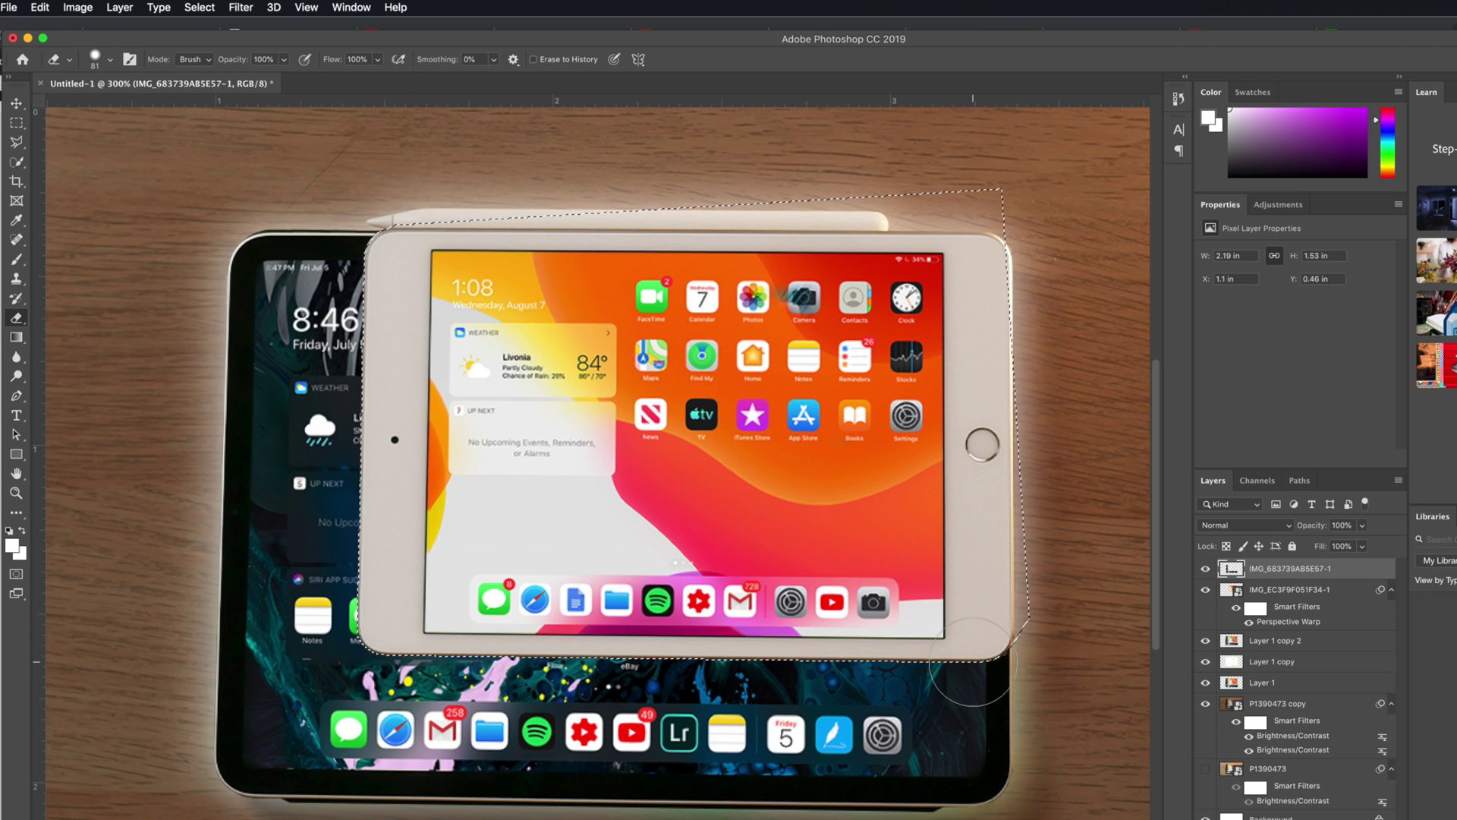
{"action": "key", "text": "ctrl+d"}
{"action": "key", "text": "ctrl+minus"}
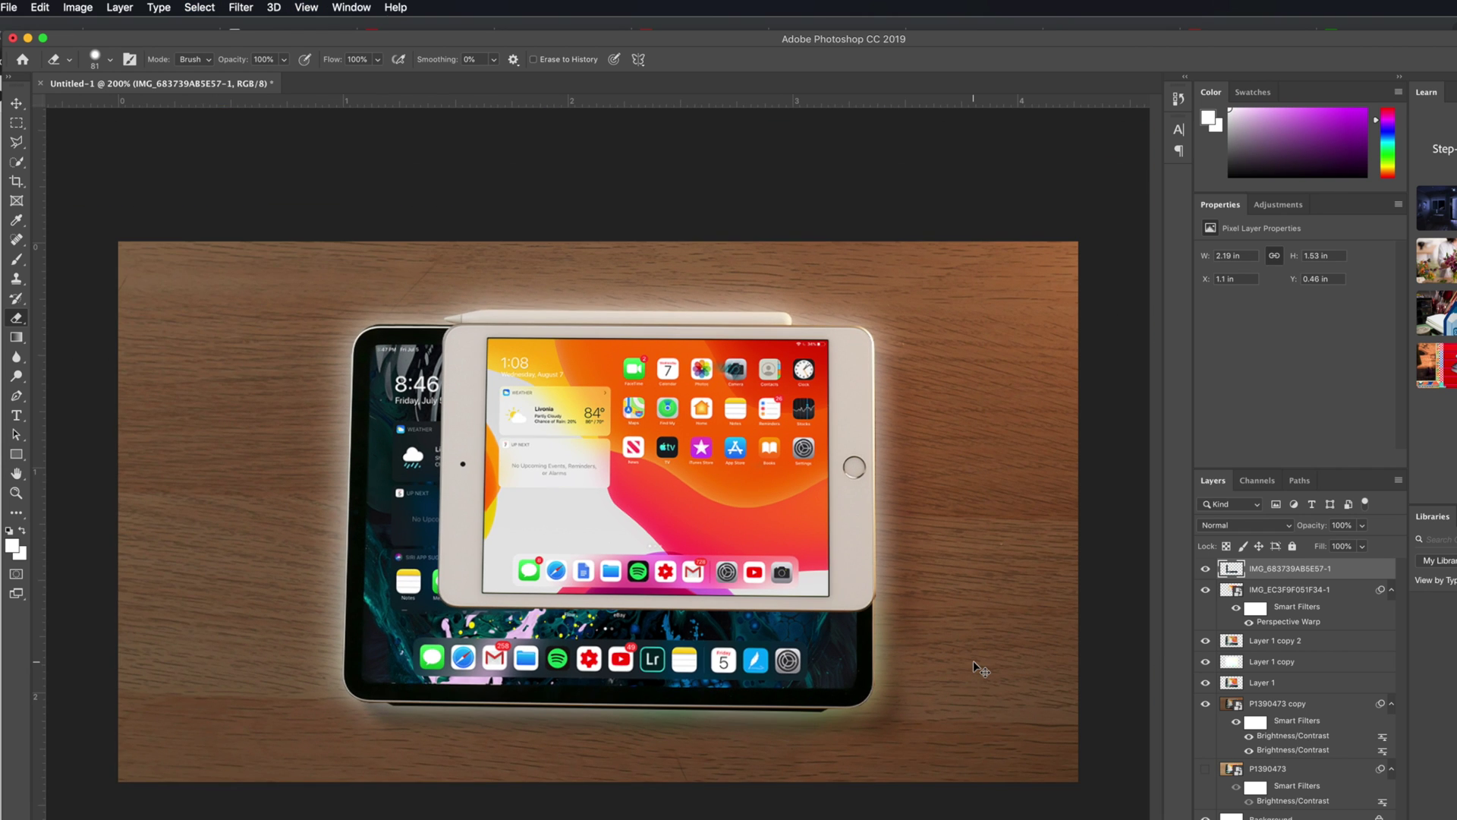
{"action": "key", "text": "ctrl+minus"}
{"action": "key", "text": "ctrl+plus"}
{"action": "key", "text": "ctrl+plus"}
{"action": "key", "text": "ctrl+minus"}
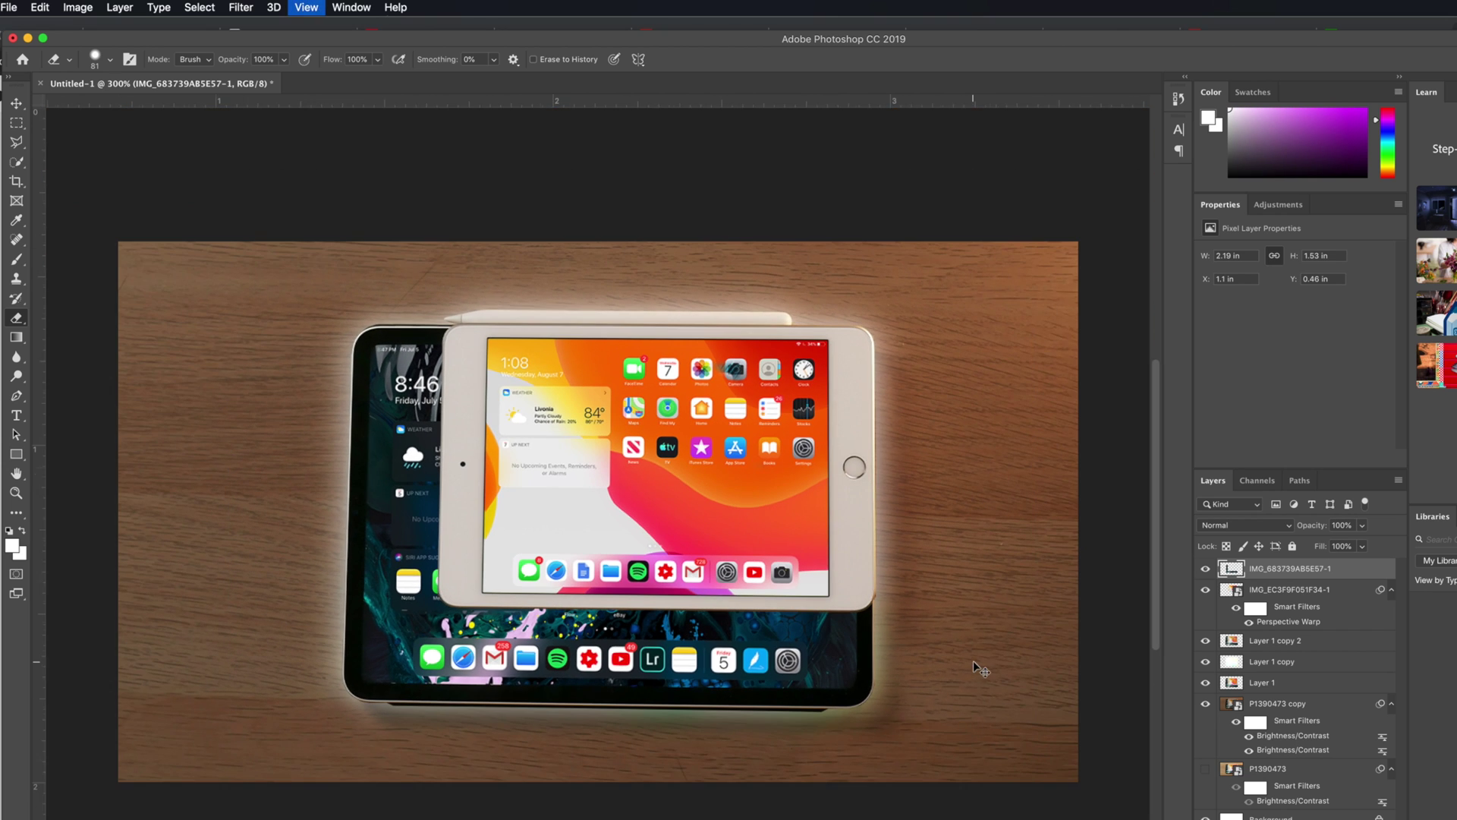
{"action": "left_click", "coordinate": [1349, 772]}
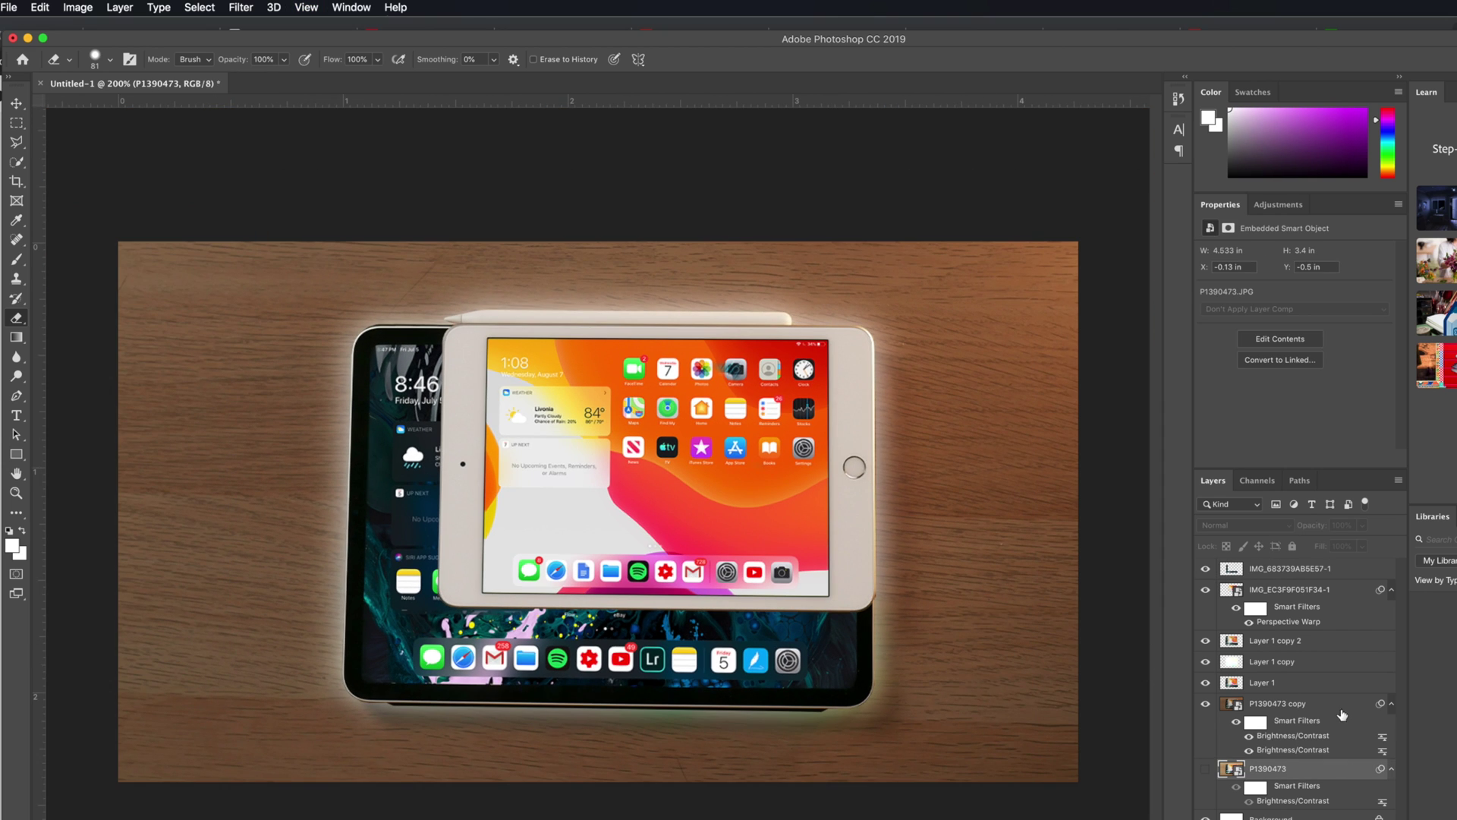
{"action": "left_click", "coordinate": [1342, 707]}
{"action": "left_click", "coordinate": [72, 7]}
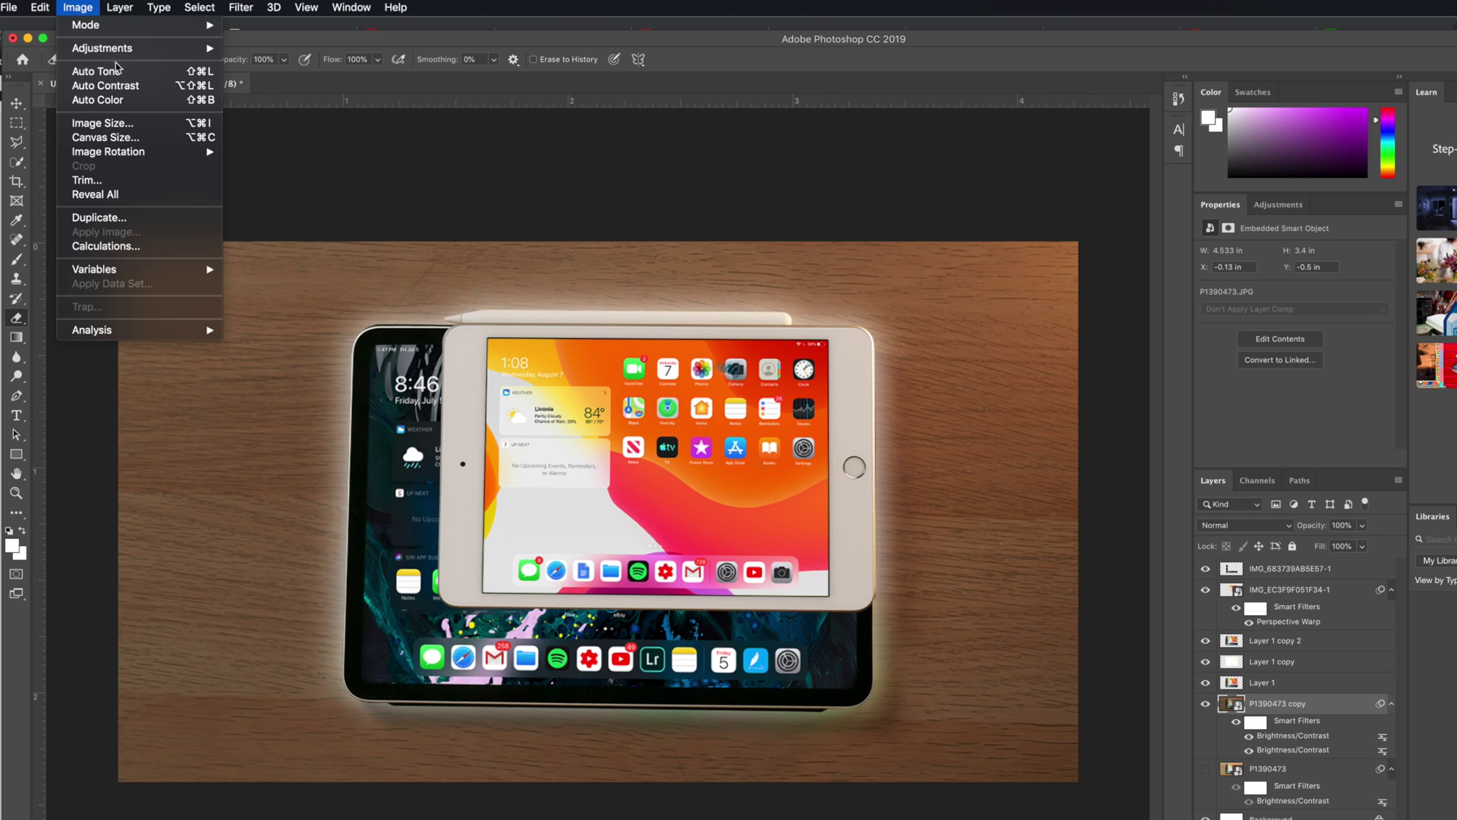
{"action": "mouse_move", "coordinate": [106, 47]}
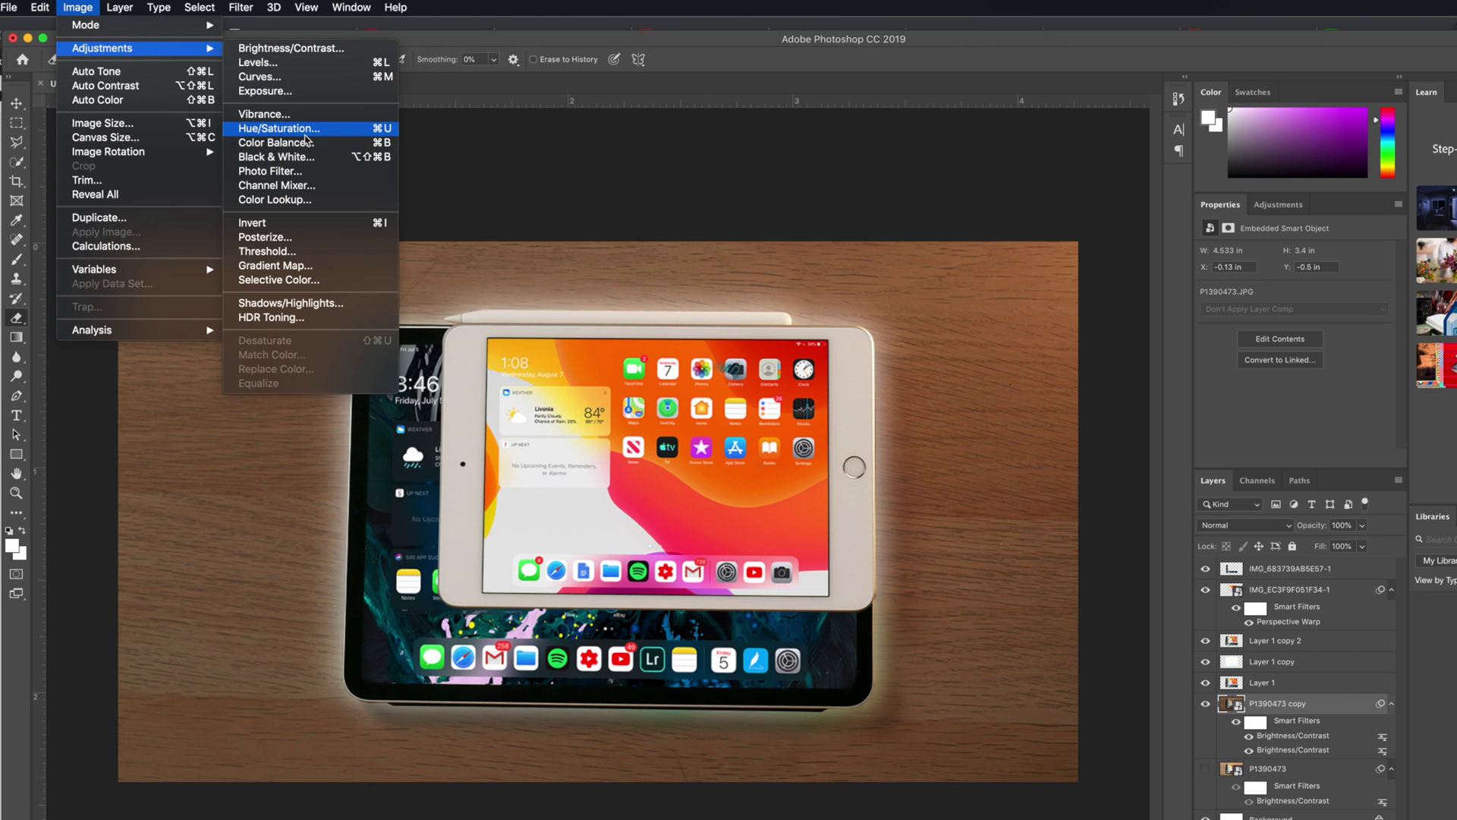
{"action": "left_click", "coordinate": [277, 143]}
{"action": "mouse_move", "coordinate": [801, 349]}
{"action": "left_mouse_down"}
{"action": "mouse_move", "coordinate": [768, 349]}
{"action": "mouse_move", "coordinate": [784, 359]}
{"action": "left_mouse_up"}
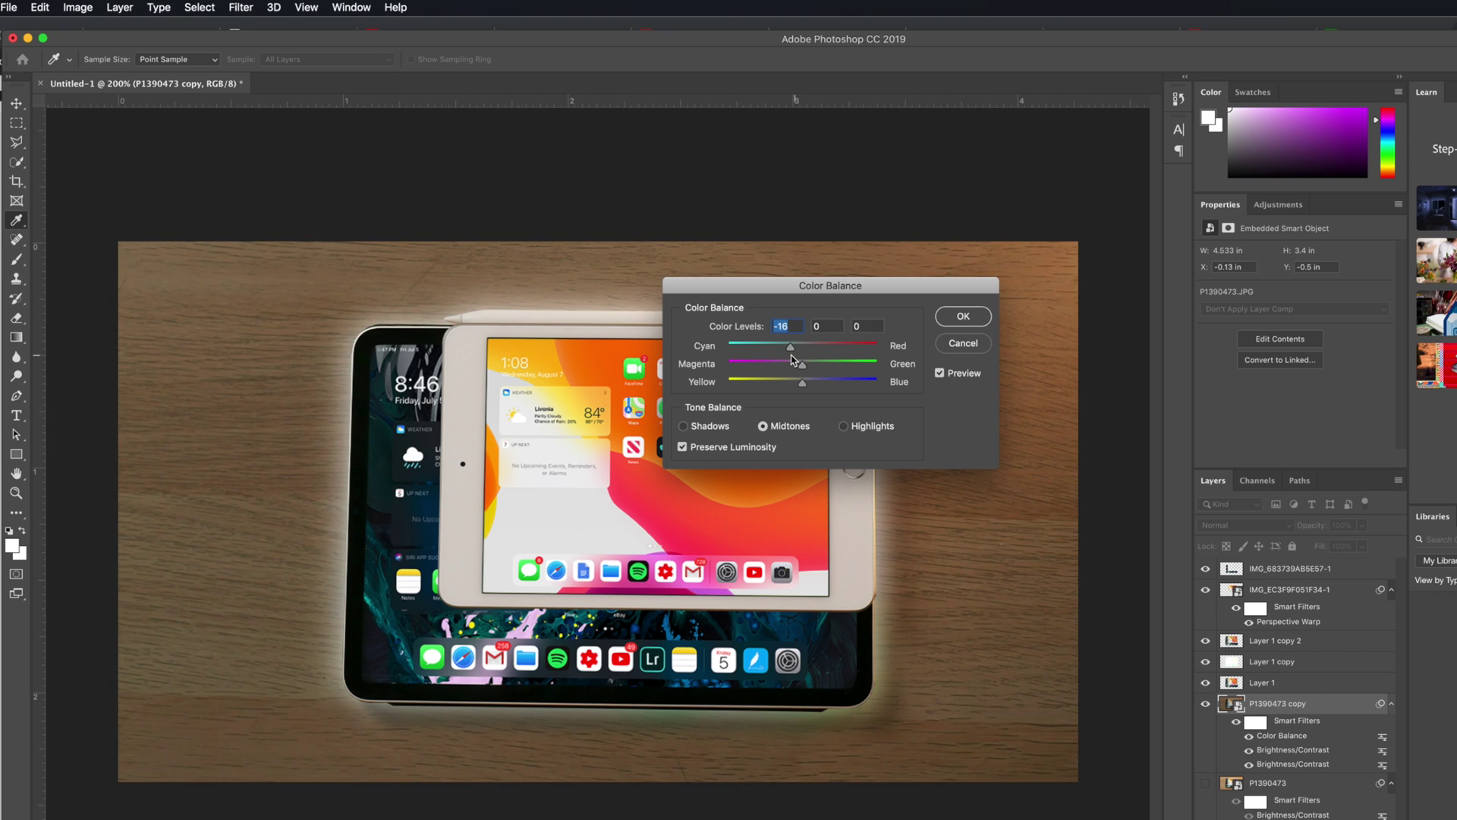
{"action": "left_click", "coordinate": [961, 343]}
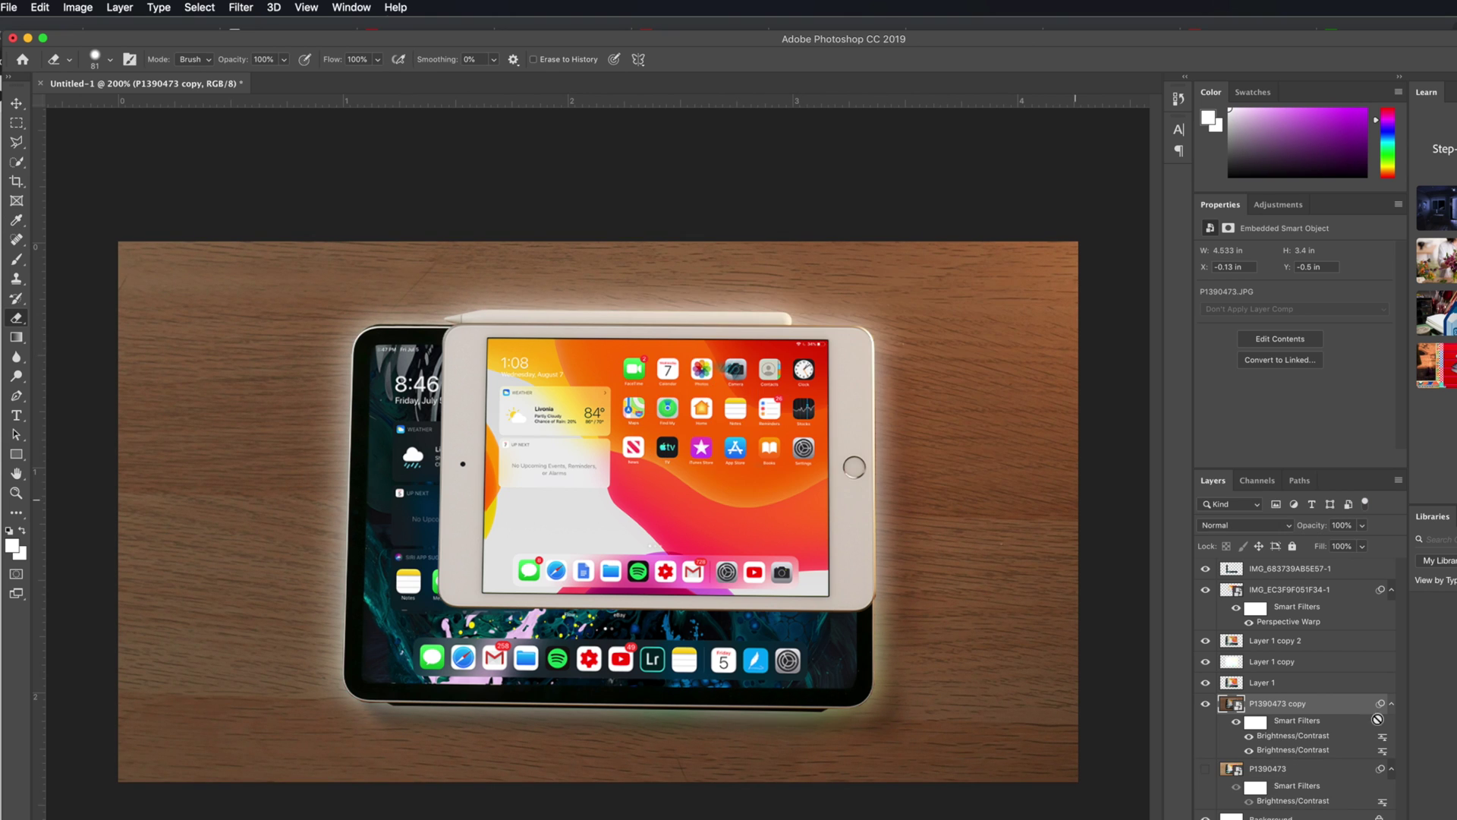
Duplicate the darkened wooden background layer, P1390473 copy.
{"action": "right_click", "coordinate": [1343, 703]}
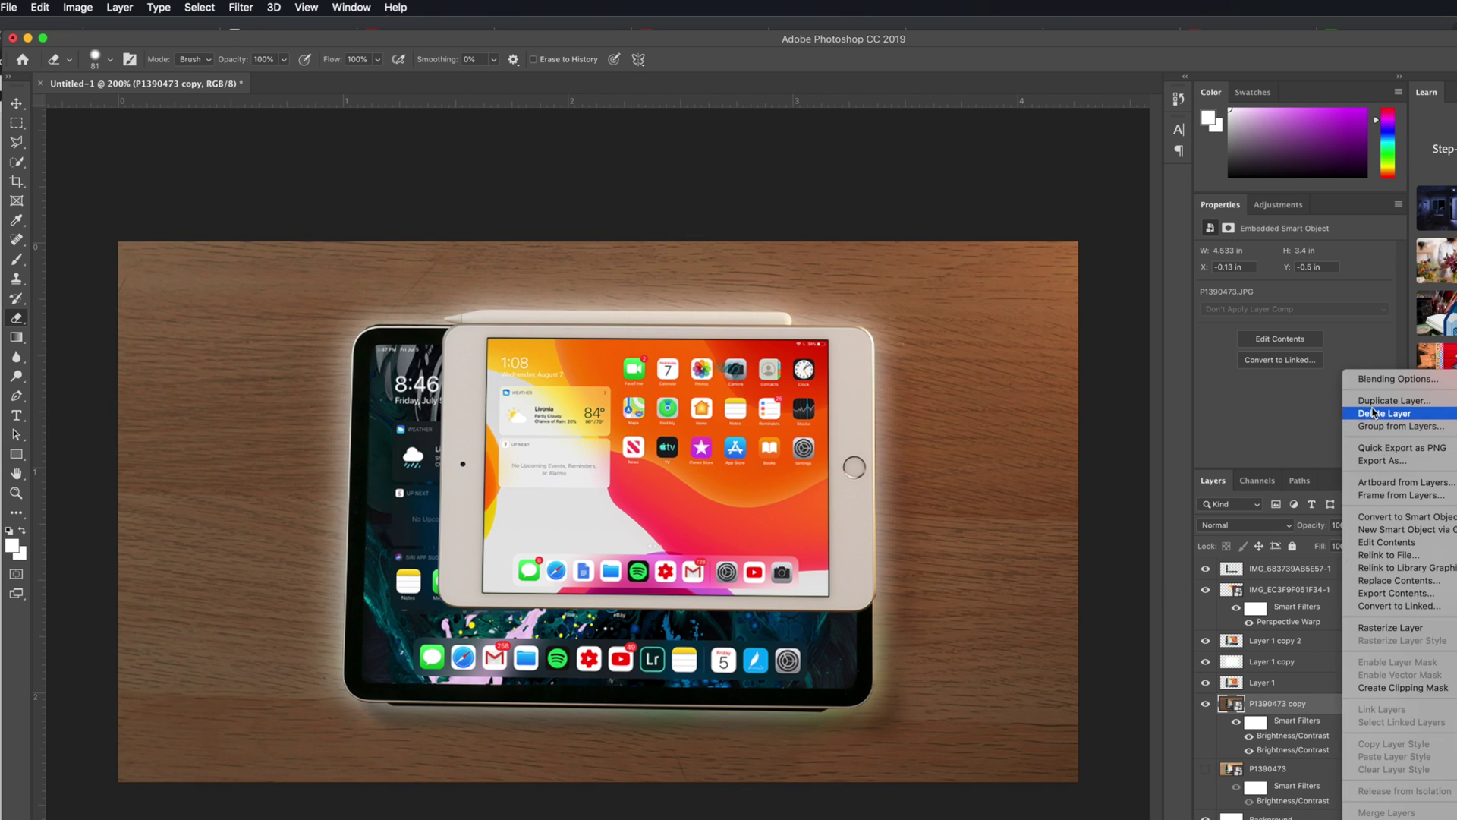
{"action": "left_click", "coordinate": [1374, 400]}
{"action": "left_click", "coordinate": [964, 452]}
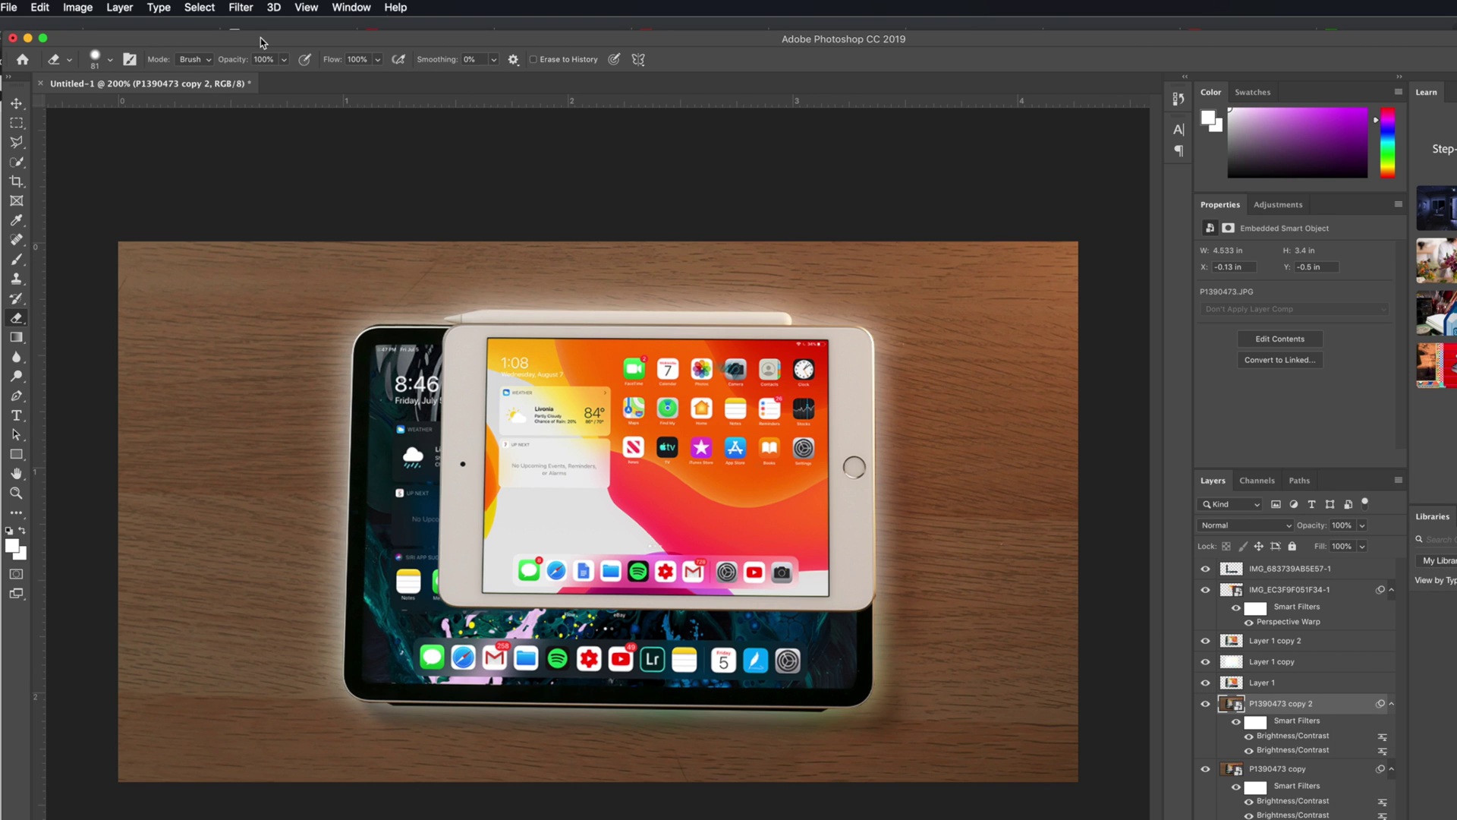
Tint the duplicated background orange with Color Balance, using midtones +33, 0, -44 and highlights +32, 0, -27.
{"action": "left_click", "coordinate": [158, 5]}
{"action": "mouse_move", "coordinate": [94, 51]}
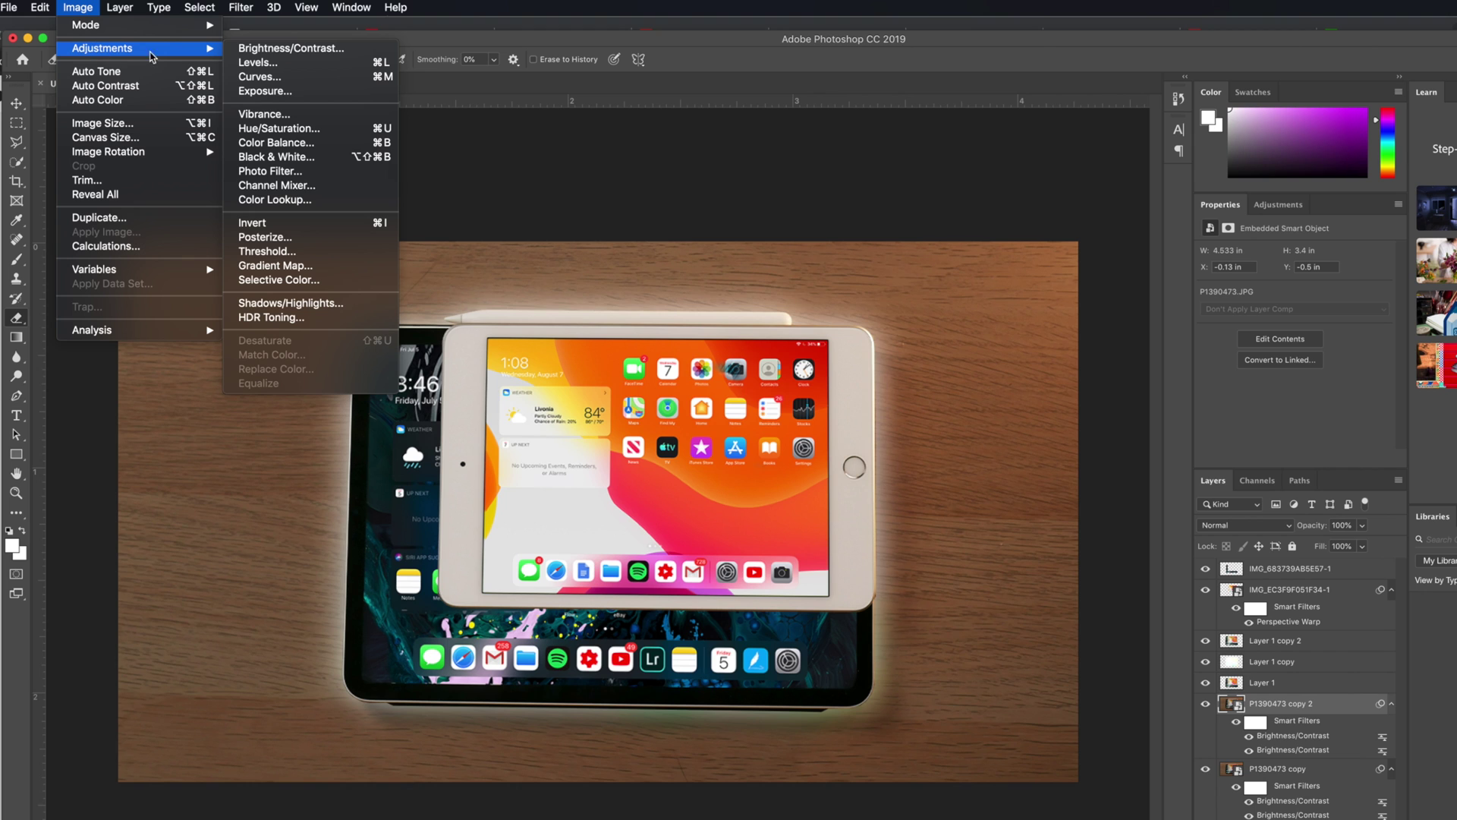
{"action": "left_click", "coordinate": [319, 143]}
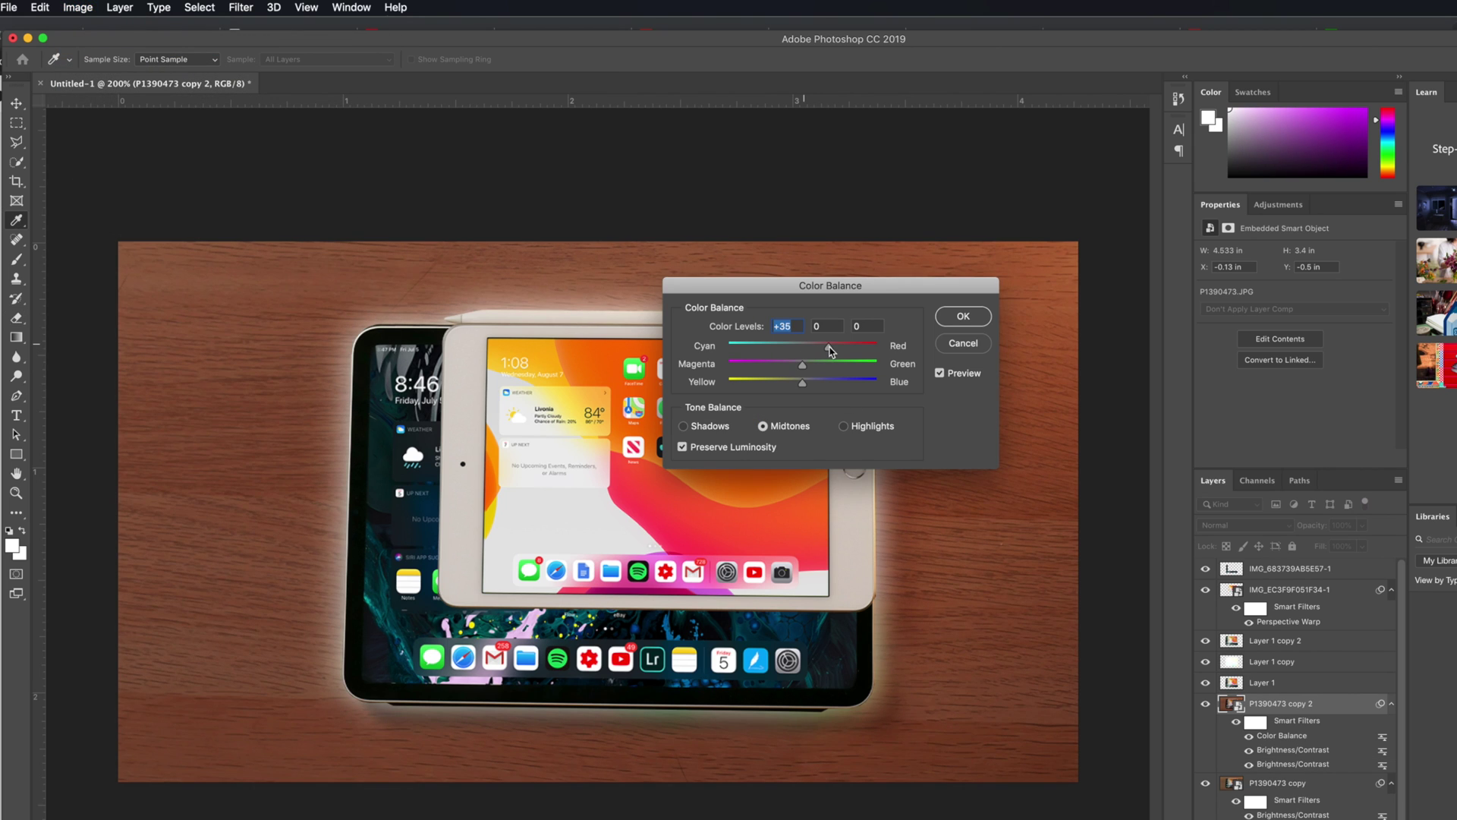
{"action": "left_click_drag", "start_coordinate": [784, 386], "coordinate": [773, 387]}
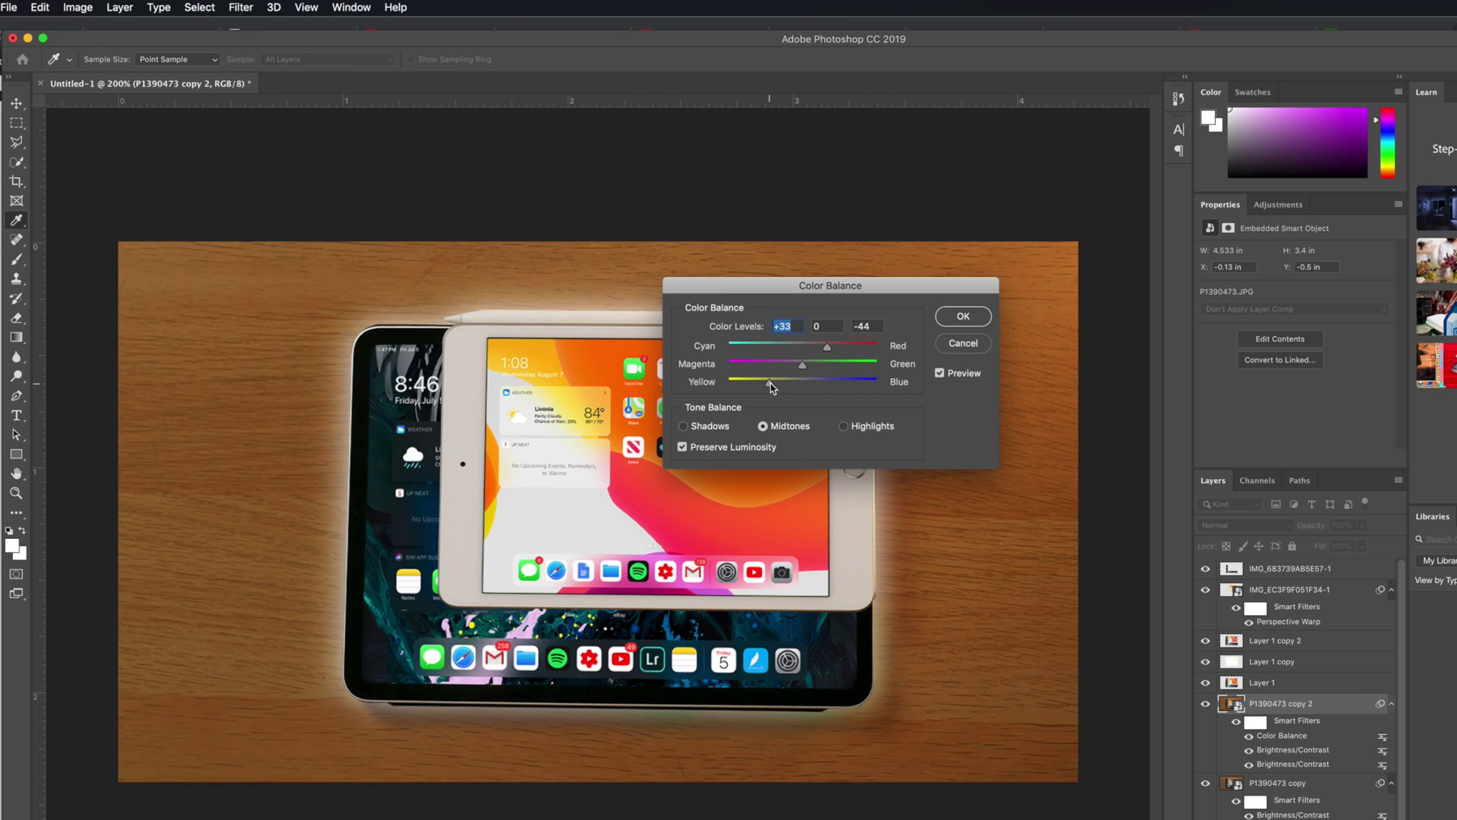
{"action": "left_click", "coordinate": [842, 426]}
{"action": "left_click_drag", "start_coordinate": [829, 349], "coordinate": [781, 388]}
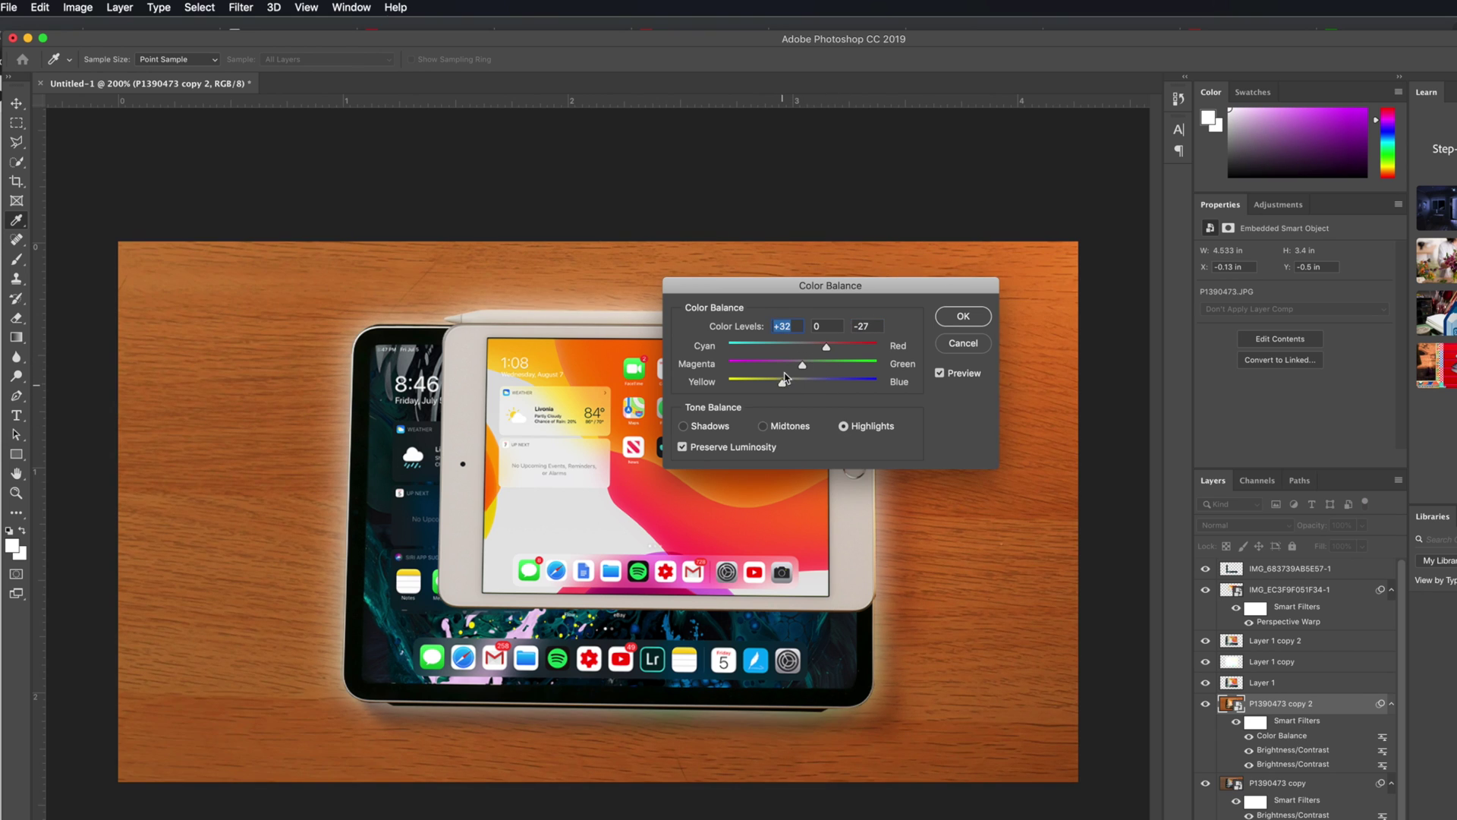
{"action": "left_click_drag", "start_coordinate": [764, 288], "coordinate": [941, 311]}
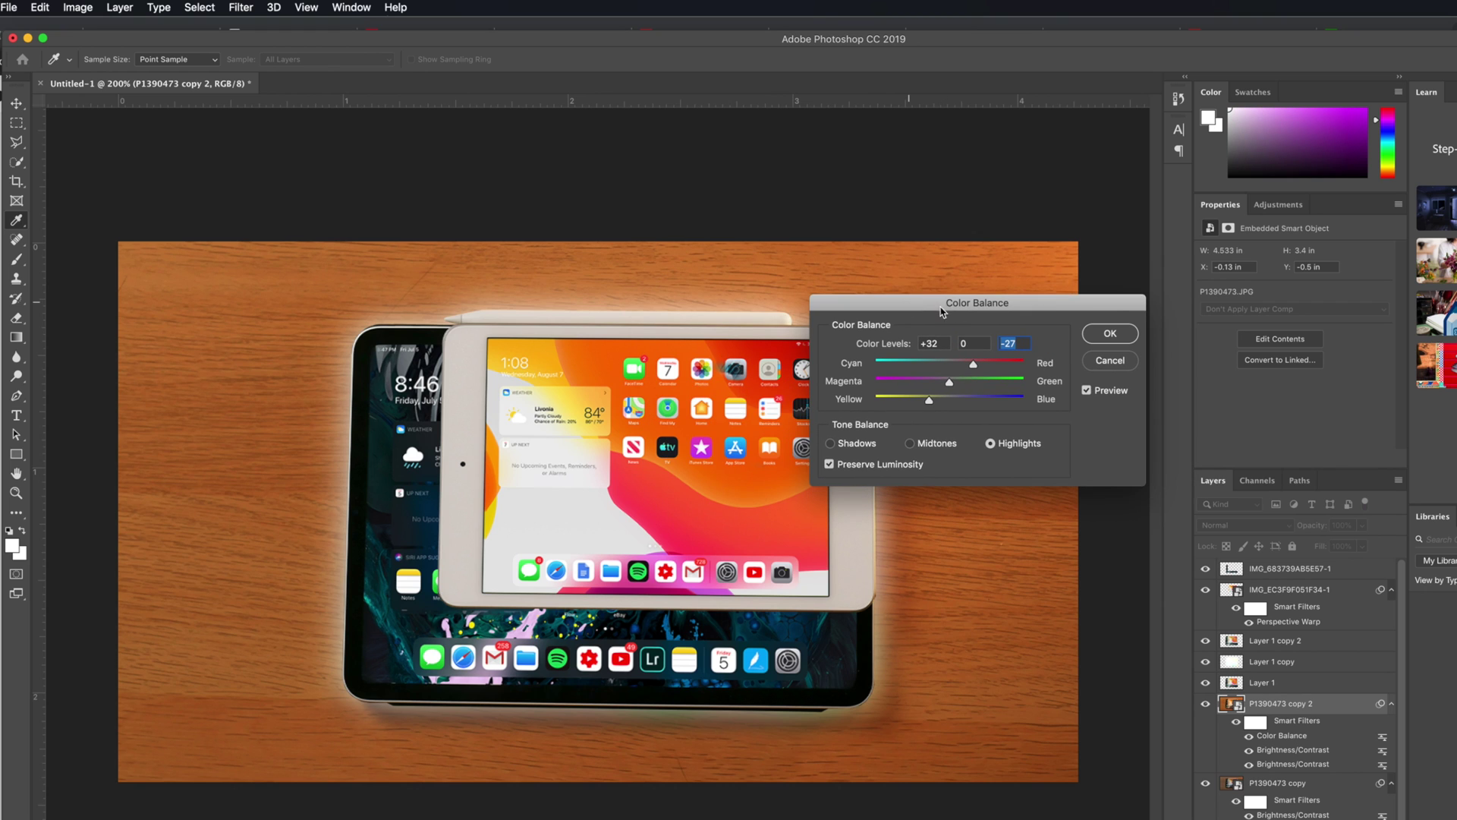
{"action": "left_click", "coordinate": [1104, 334]}
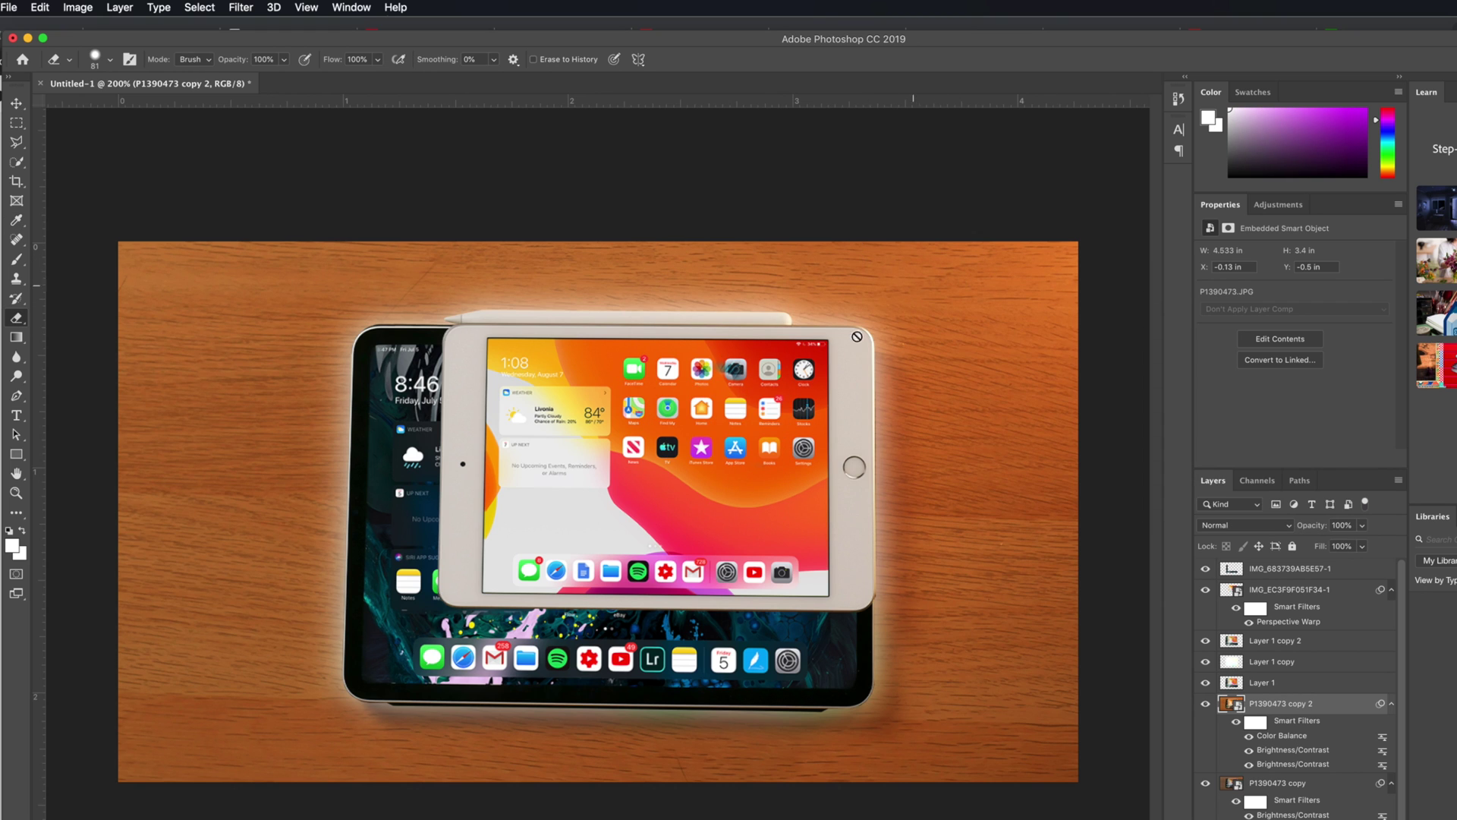
Hide the orange background and tint P1390473 copy teal with Color Balance, setting the shadows to -70, 0, +31.
{"action": "left_click", "coordinate": [1282, 786]}
{"action": "left_click", "coordinate": [1205, 704]}
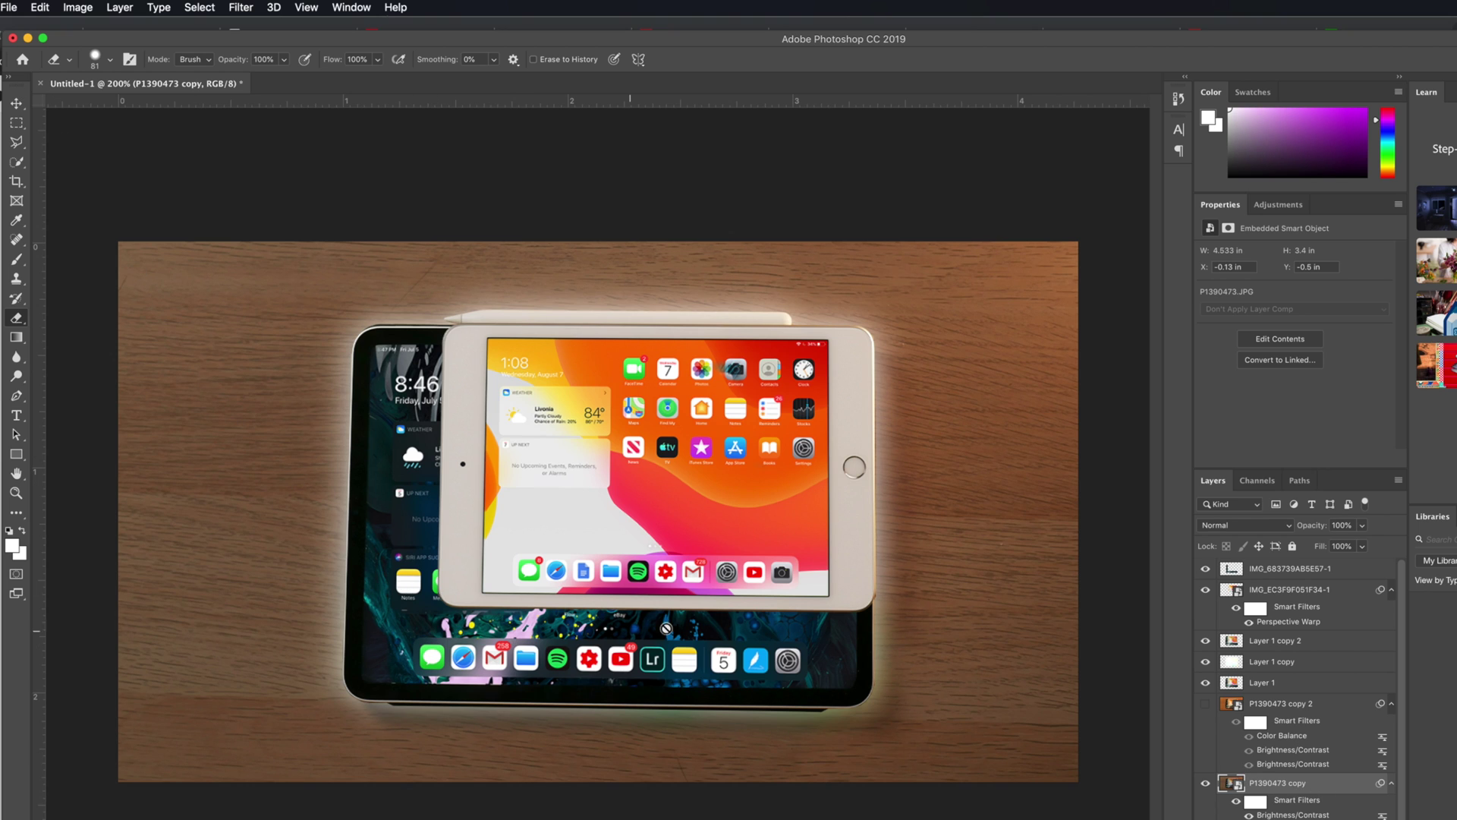
{"action": "left_click", "coordinate": [120, 6]}
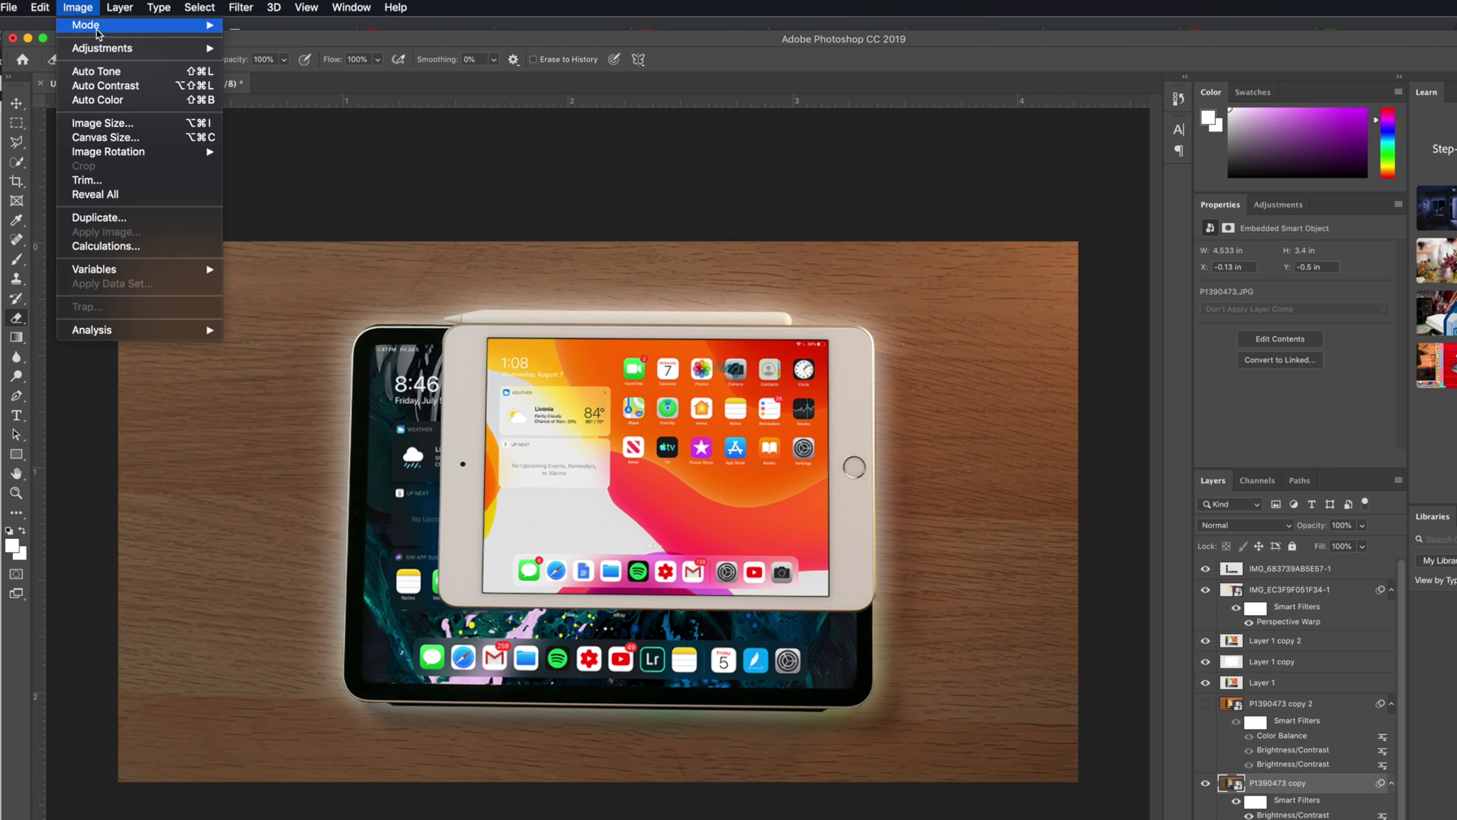
{"action": "mouse_move", "coordinate": [105, 52]}
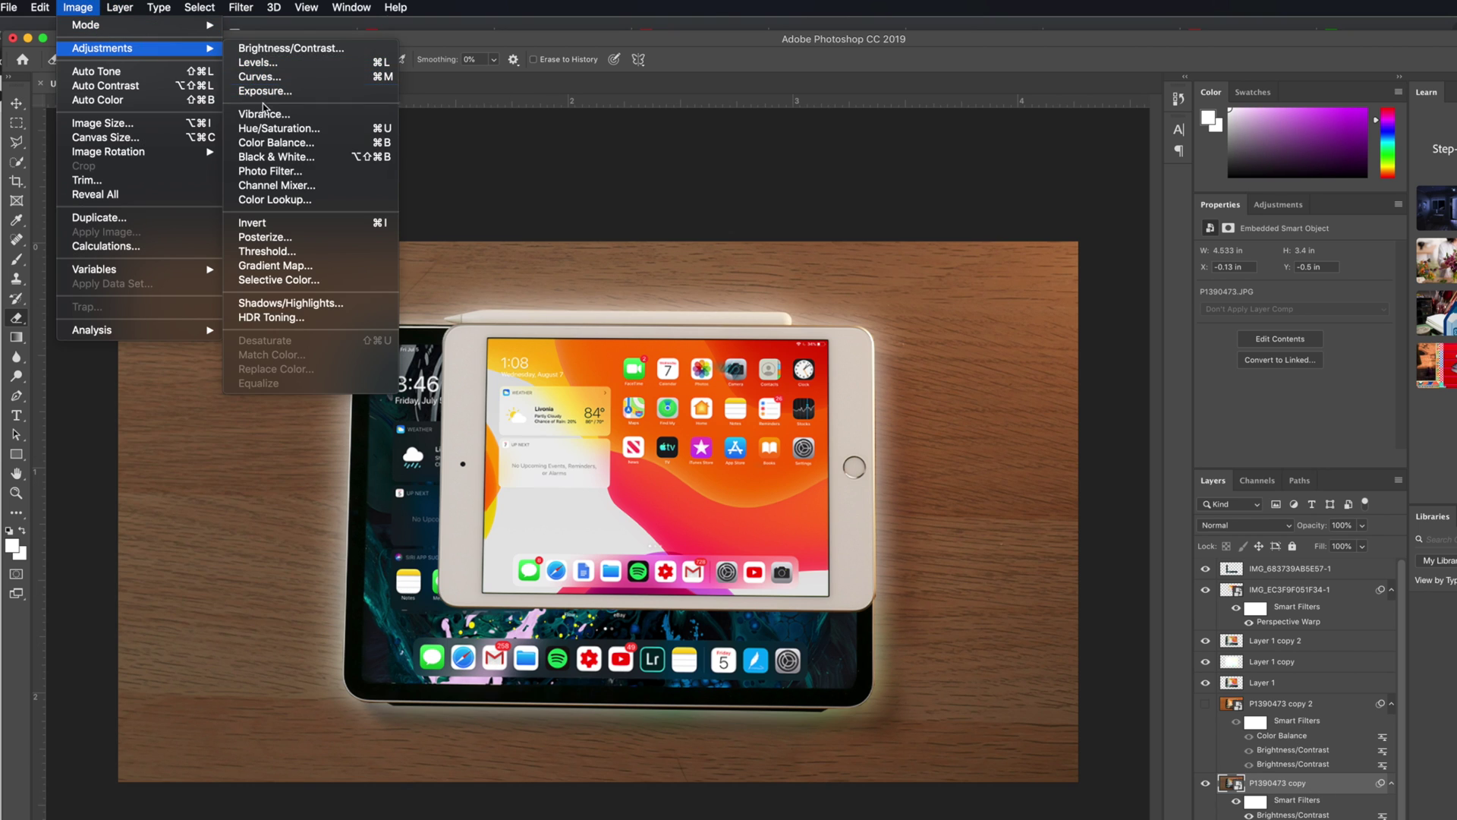
{"action": "left_click", "coordinate": [277, 143]}
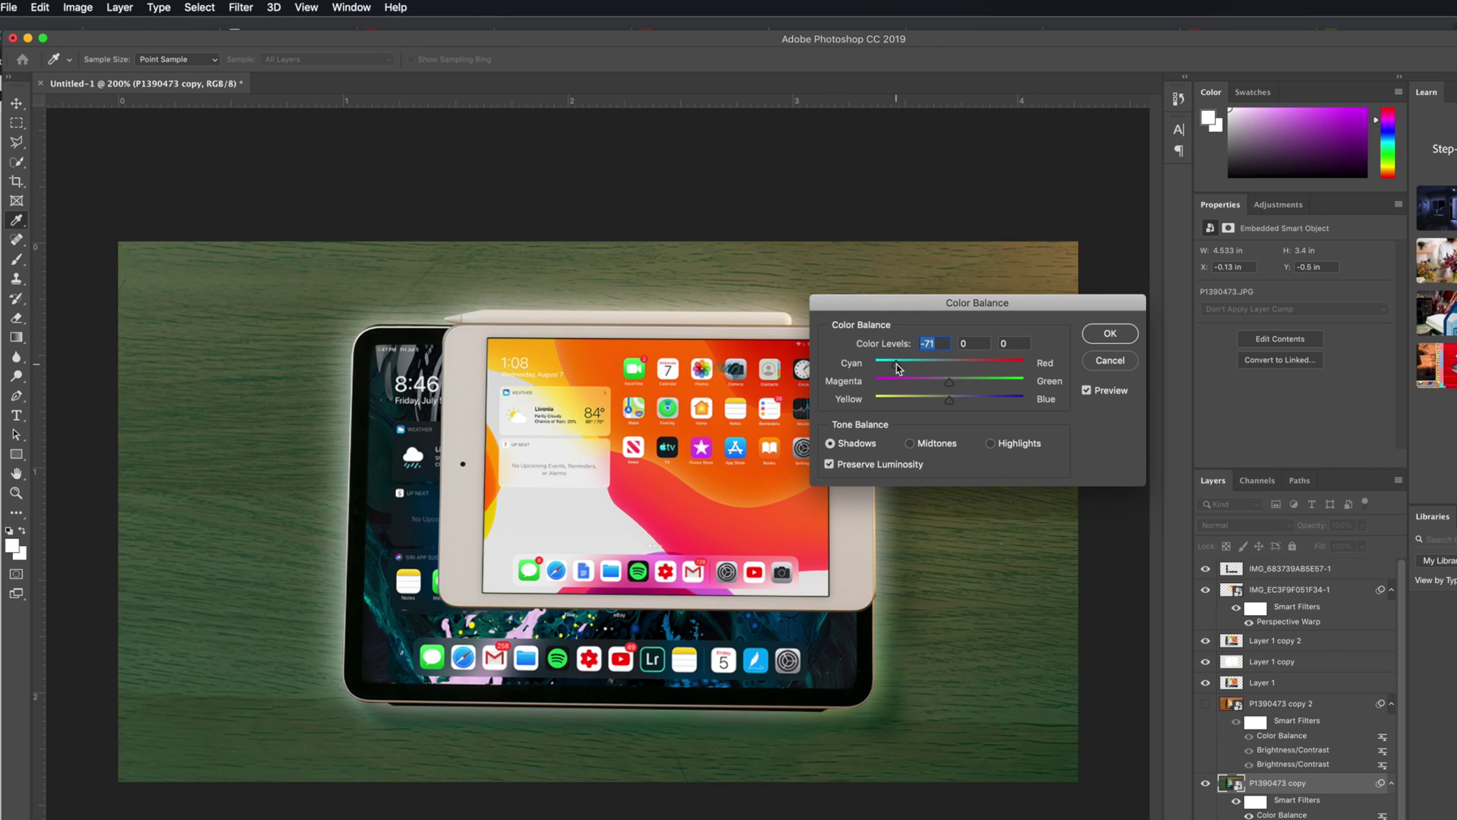
{"action": "left_click_drag", "start_coordinate": [954, 400], "coordinate": [973, 403]}
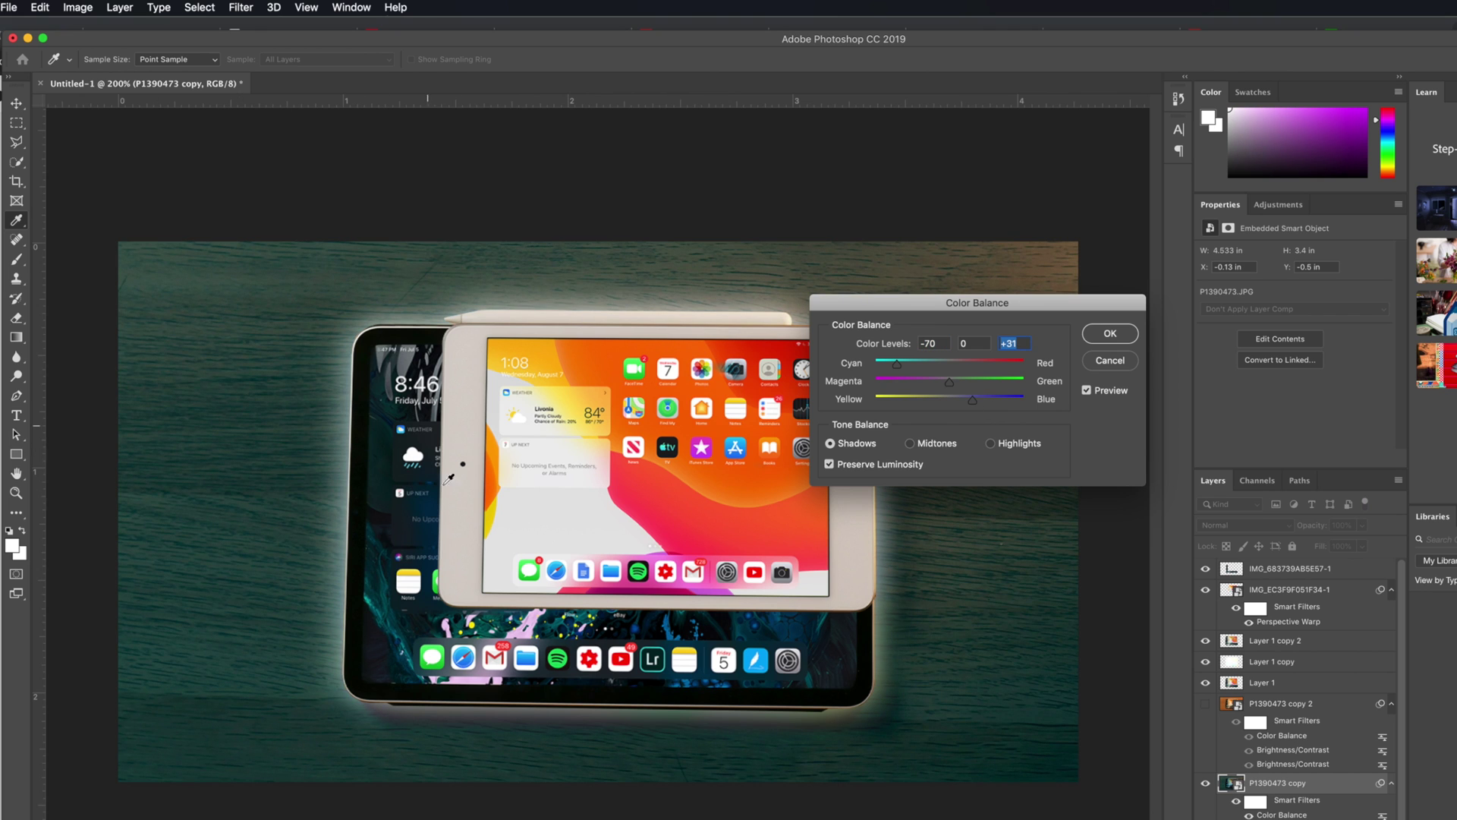
{"action": "left_click", "coordinate": [1110, 335]}
Show the orange P1390473 copy 2 layer again and rasterize it for erasing.
{"action": "key", "text": "e"}
{"action": "left_click", "coordinate": [1293, 705]}
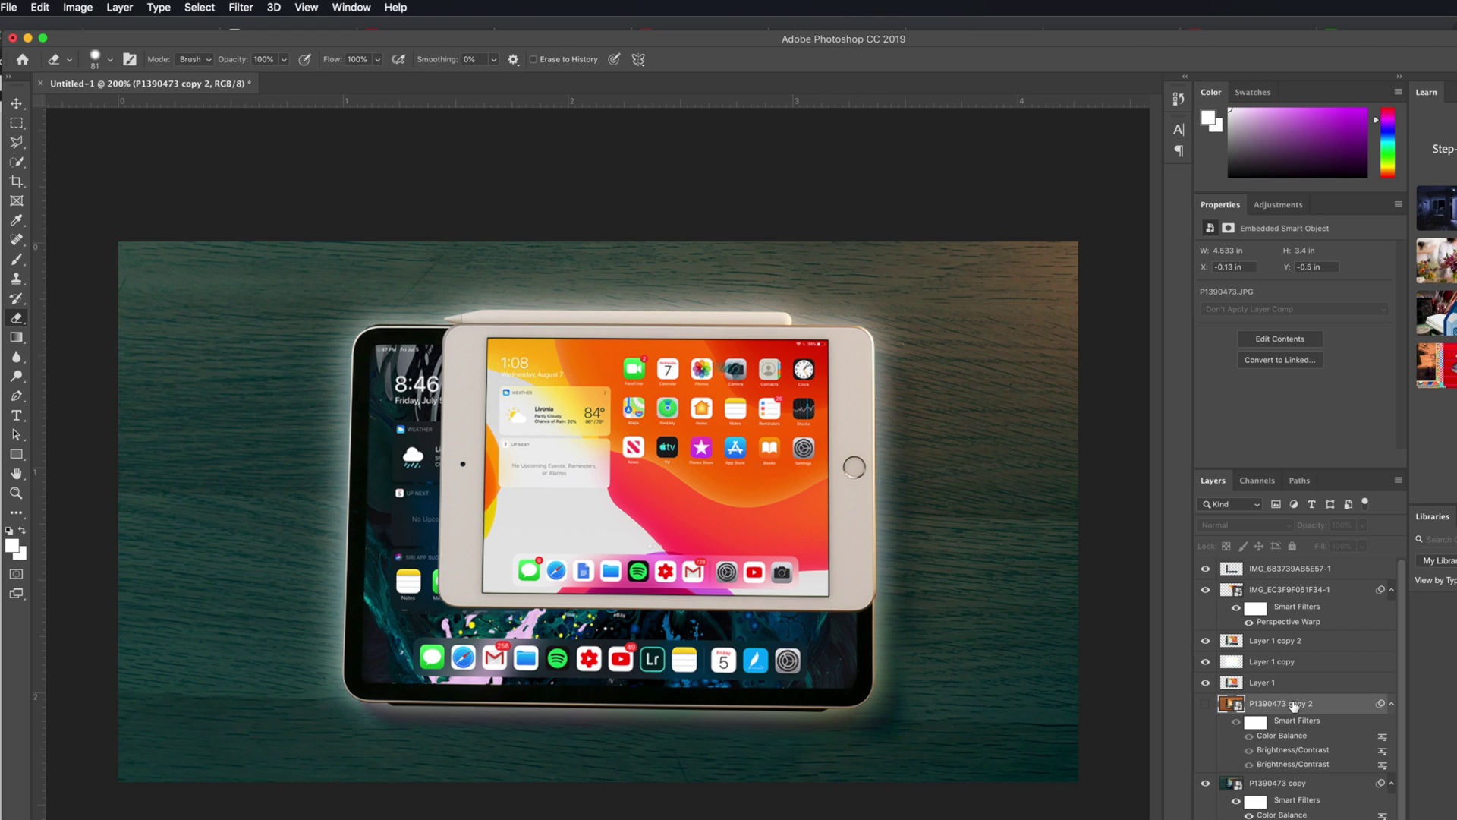
{"action": "left_click", "coordinate": [1205, 705]}
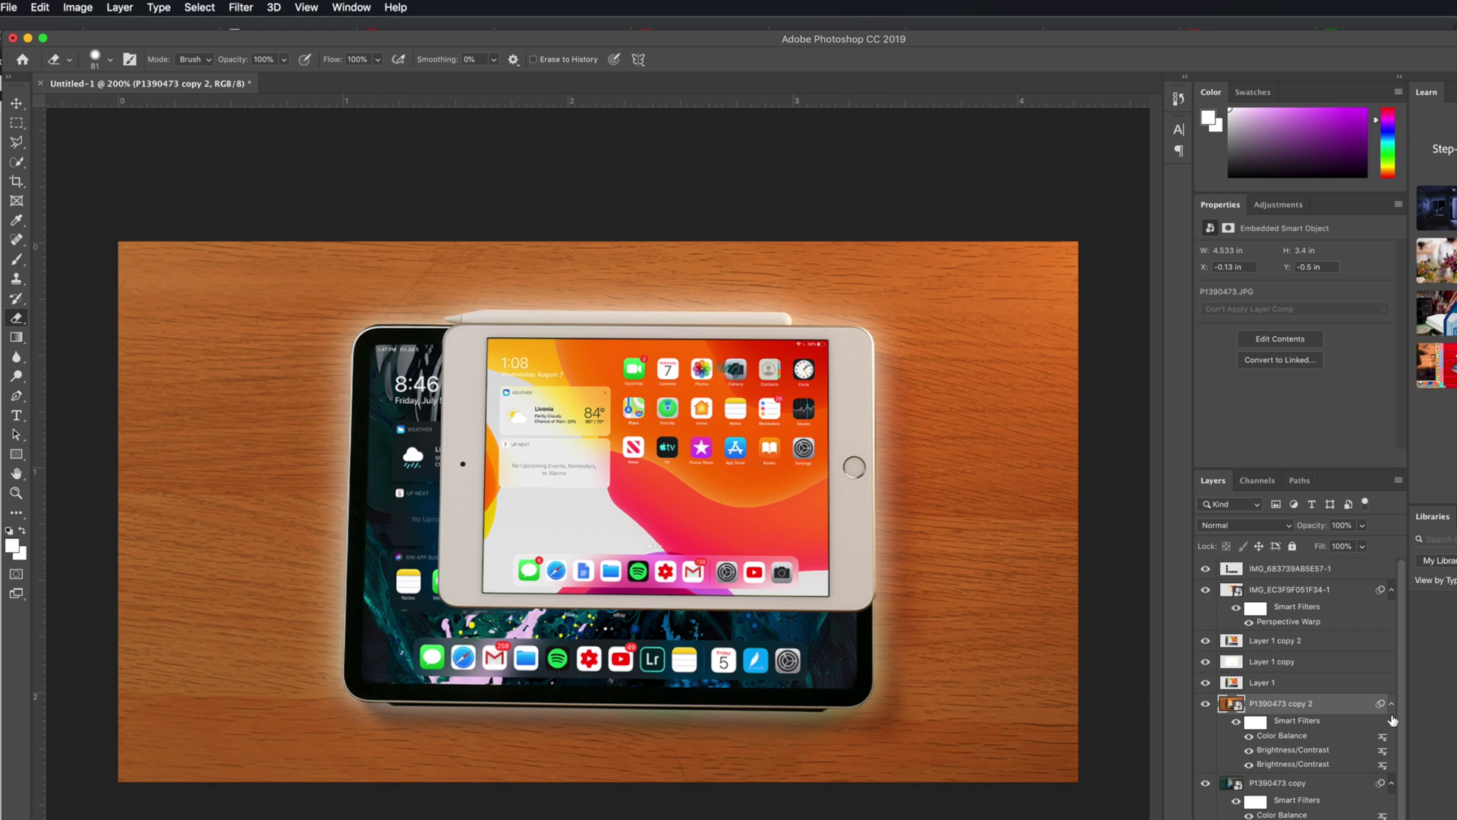
{"action": "left_click", "coordinate": [210, 477]}
{"action": "left_click", "coordinate": [938, 334]}
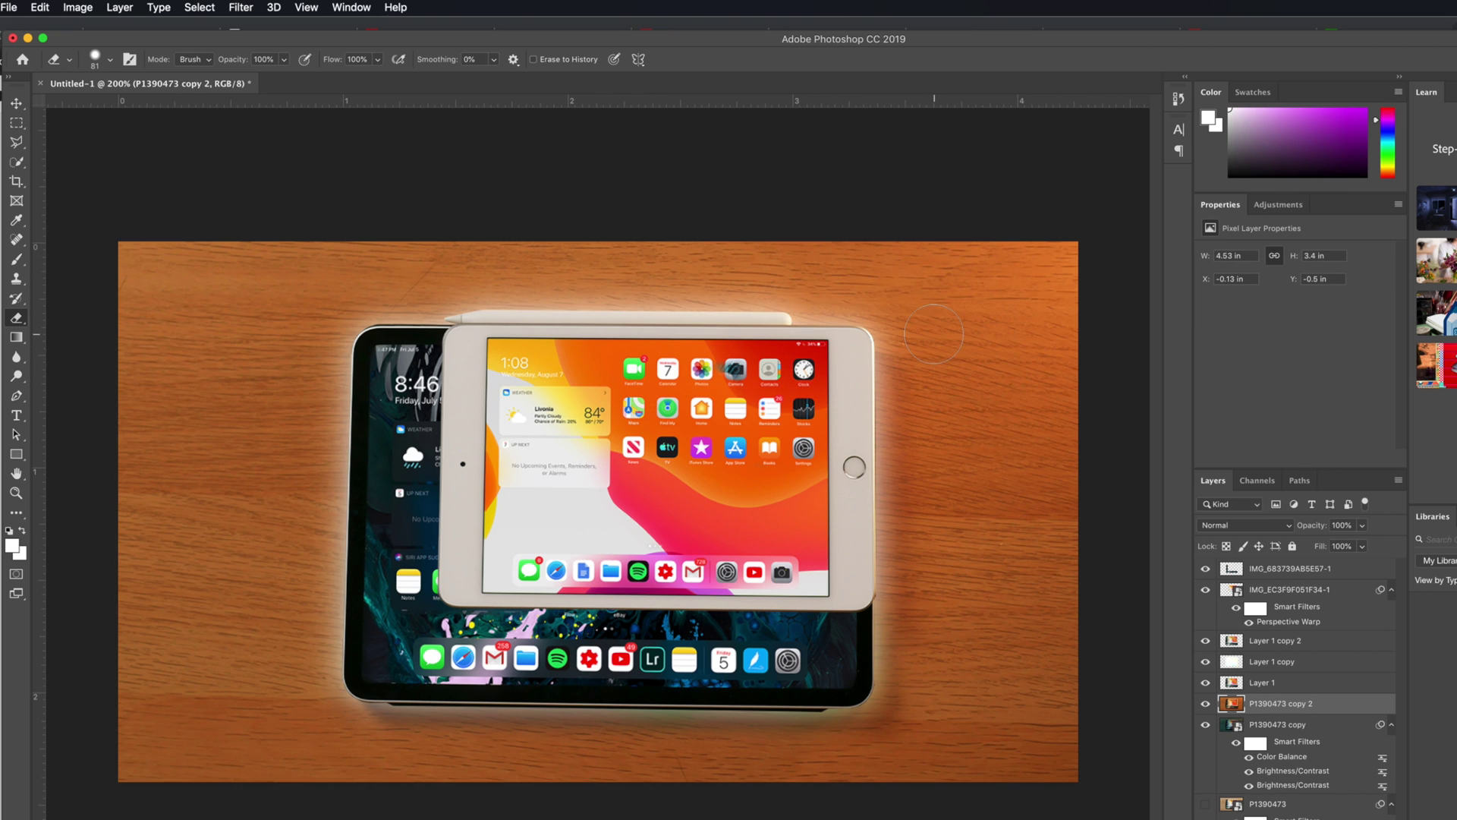
Erase the left half of the orange background with a soft 508 px Eraser to expose the teal layer beneath.
{"action": "right_click", "coordinate": [61, 340]}
{"action": "left_click", "coordinate": [212, 350]}
{"action": "right_click", "coordinate": [311, 412]}
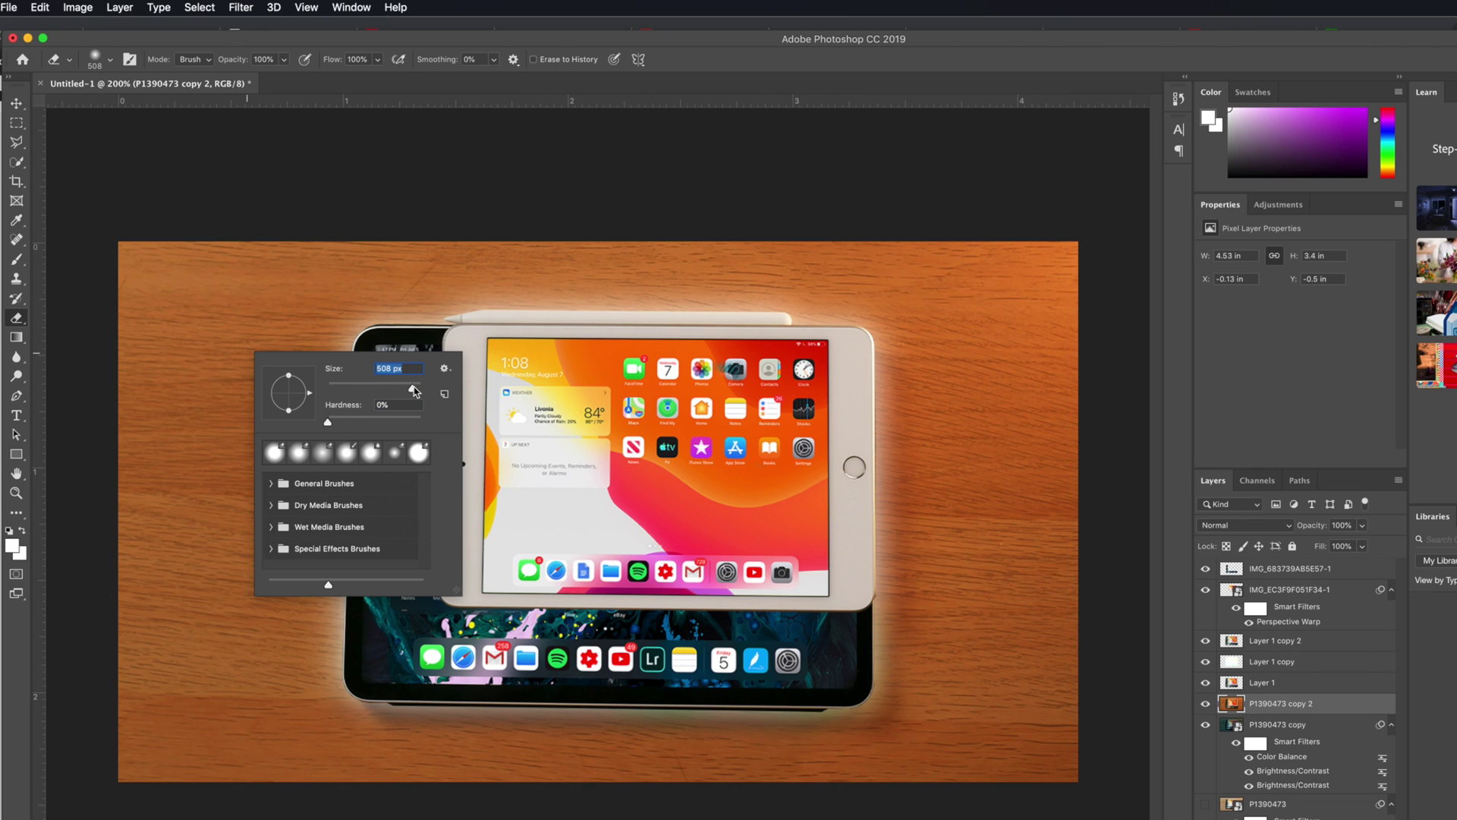
{"action": "key", "text": "Return"}
{"action": "left_click", "coordinate": [174, 296]}
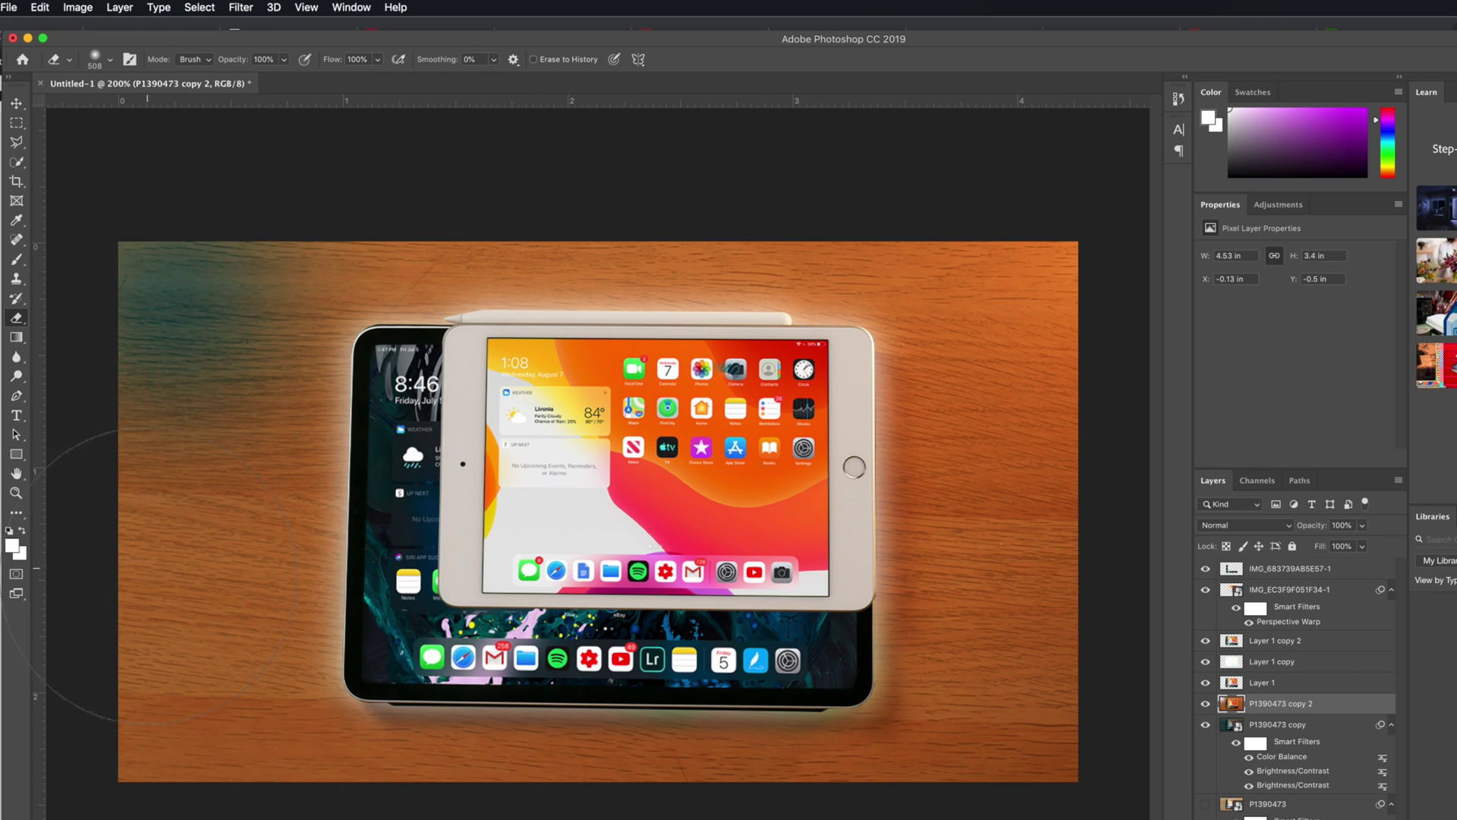
{"action": "mouse_move", "coordinate": [125, 573]}
{"action": "left_mouse_down"}
{"action": "mouse_move", "coordinate": [182, 744]}
{"action": "mouse_move", "coordinate": [319, 744]}
{"action": "mouse_move", "coordinate": [167, 630]}
{"action": "mouse_move", "coordinate": [133, 361]}
{"action": "mouse_move", "coordinate": [277, 326]}
{"action": "mouse_move", "coordinate": [390, 485]}
{"action": "mouse_move", "coordinate": [512, 615]}
{"action": "mouse_move", "coordinate": [607, 759]}
{"action": "mouse_move", "coordinate": [759, 801]}
{"action": "mouse_move", "coordinate": [883, 819]}
{"action": "mouse_move", "coordinate": [880, 808]}
{"action": "left_mouse_up"}
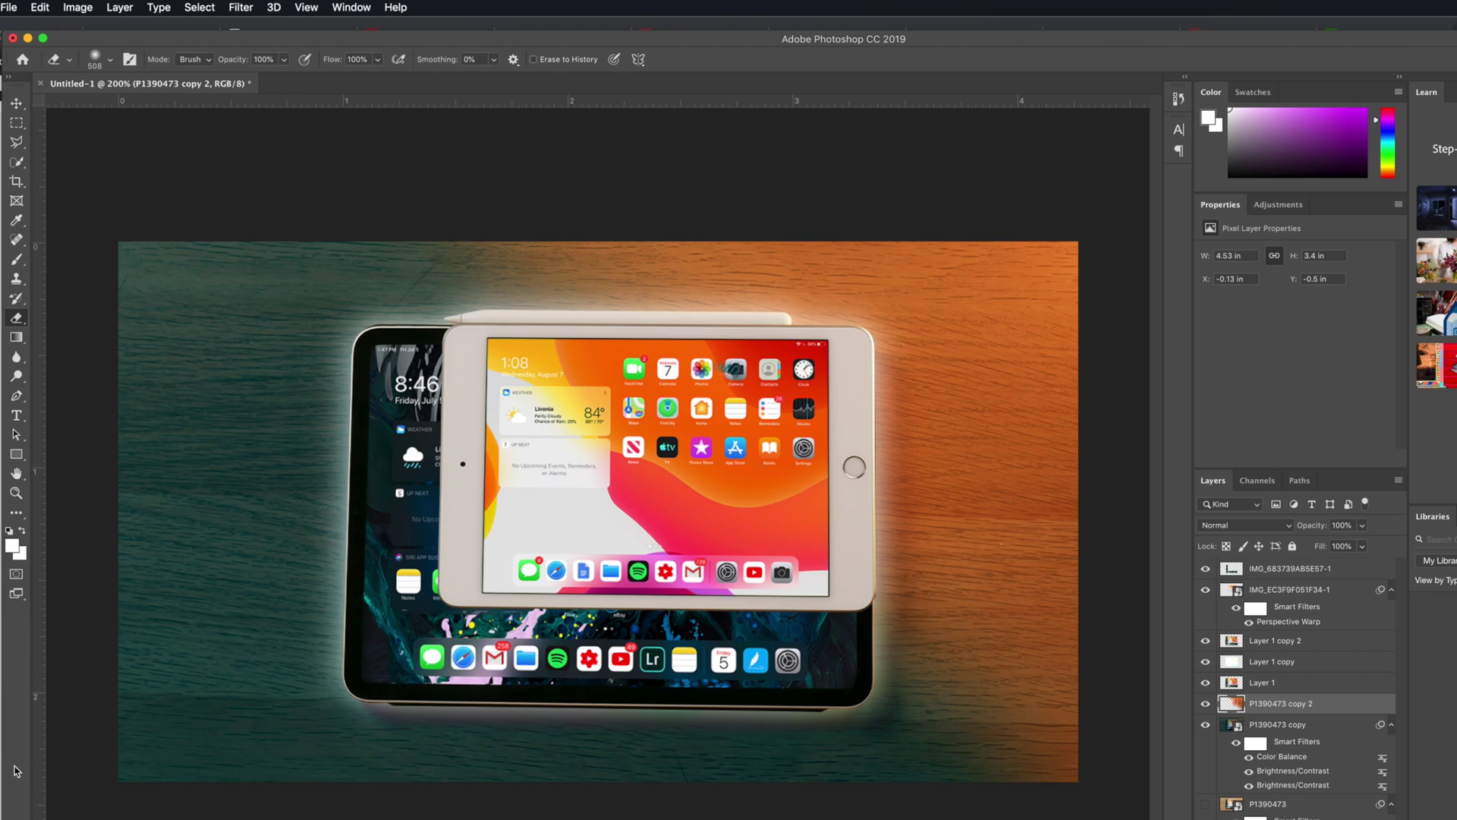
Select the iPad Pro screenshot layer IMG_683739AB5E57-1 and reduce the Eraser's size to 37 px.
{"action": "left_click", "coordinate": [1299, 571]}
{"action": "right_click", "coordinate": [733, 468]}
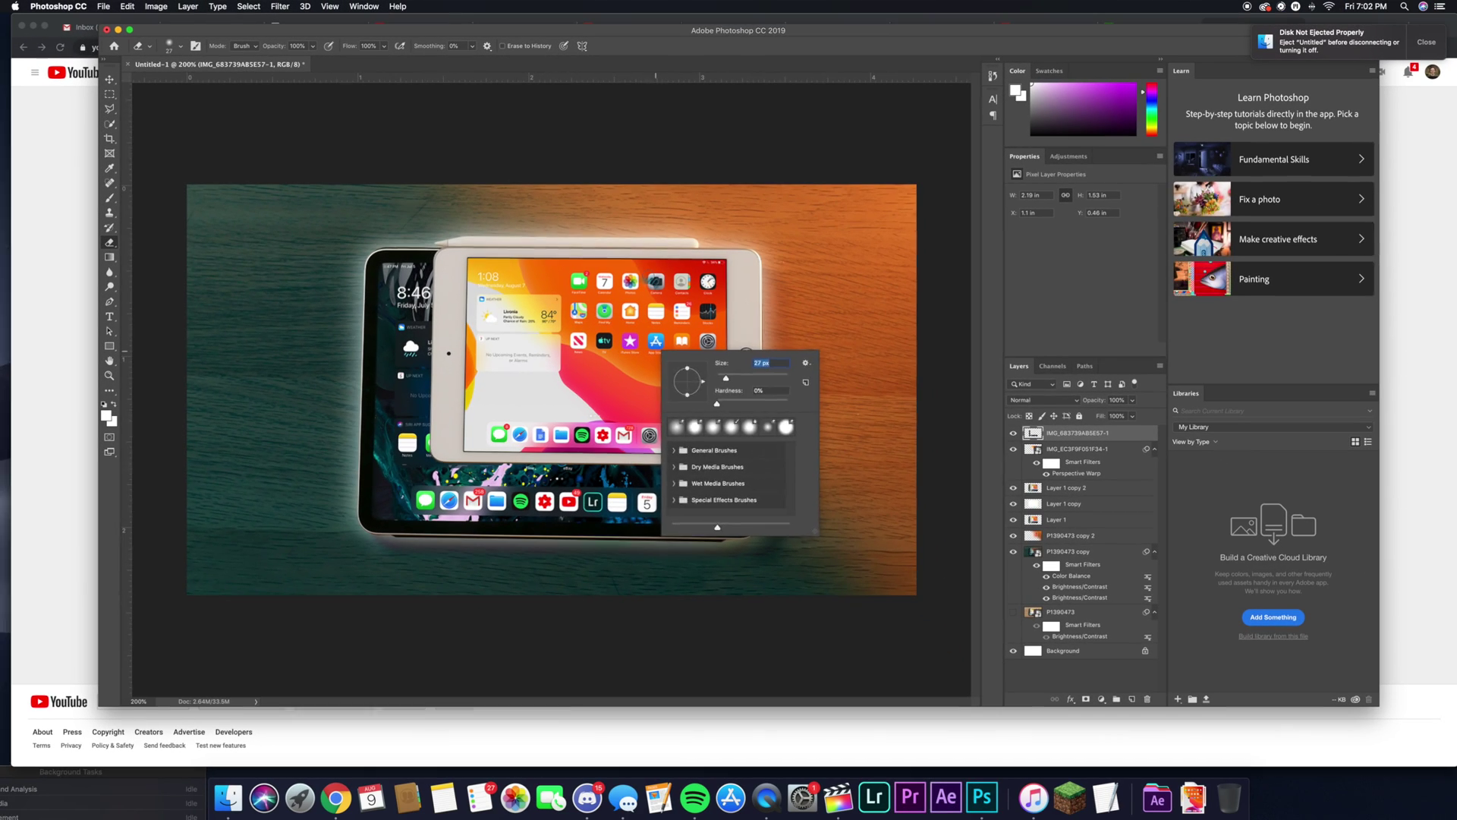
{"action": "key", "text": "Return"}
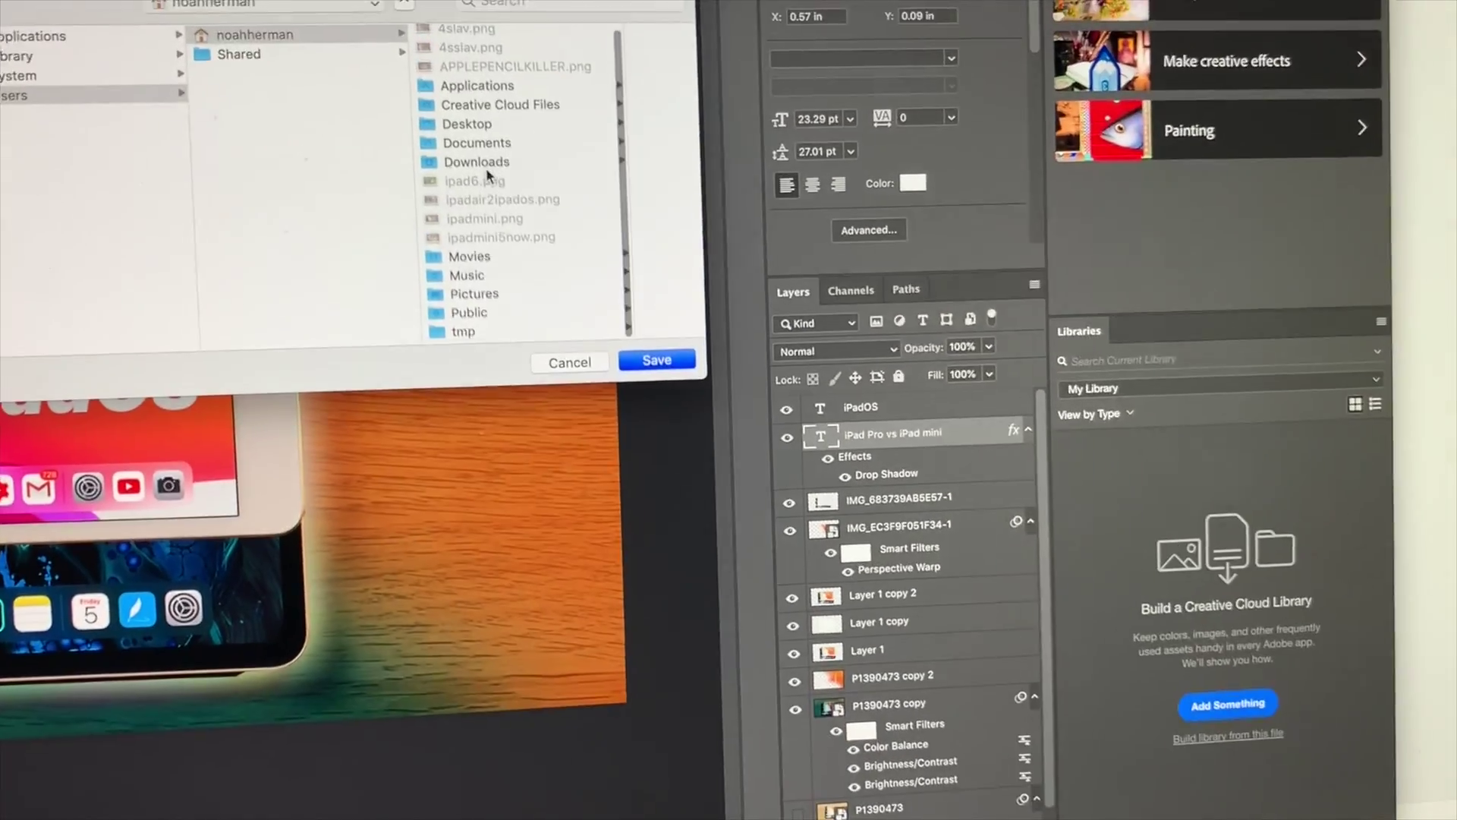
Save the thumbnail as a PNG named minivpro in the Thumbnails folder on the LaCie drive.
{"action": "left_click", "coordinate": [266, 379]}
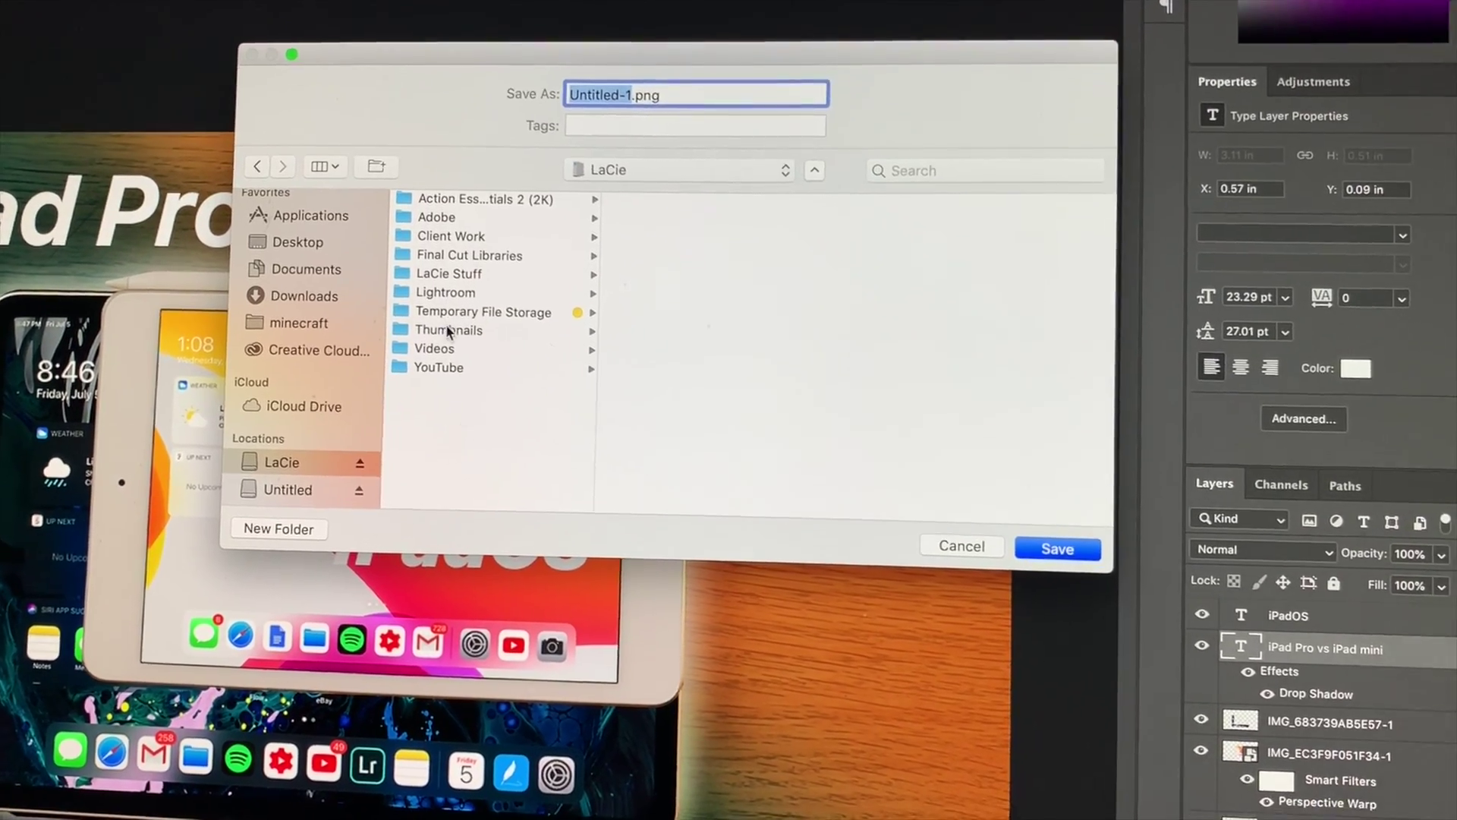
{"action": "left_click", "coordinate": [464, 343]}
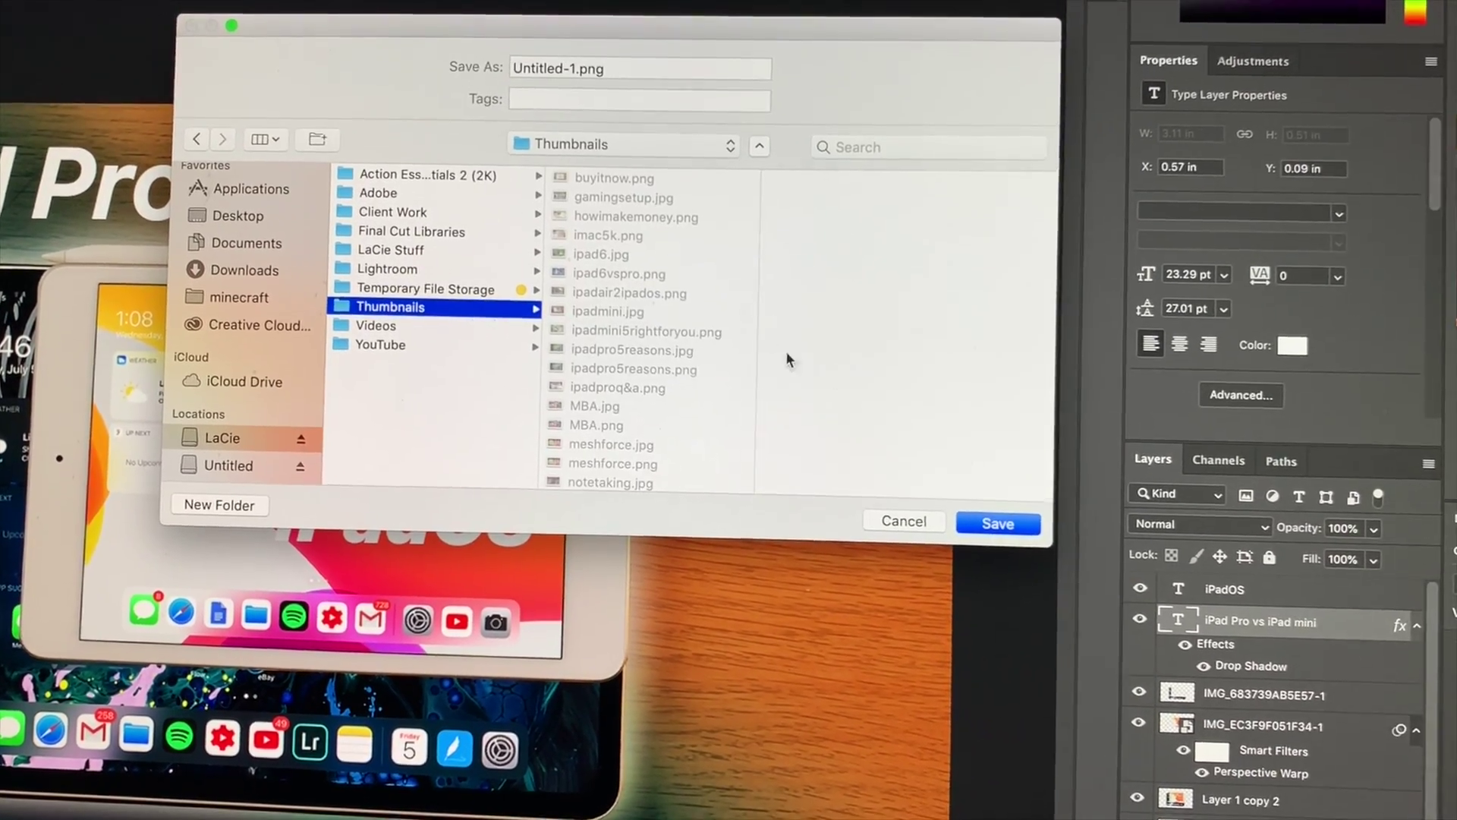
{"action": "key", "text": "Tab"}
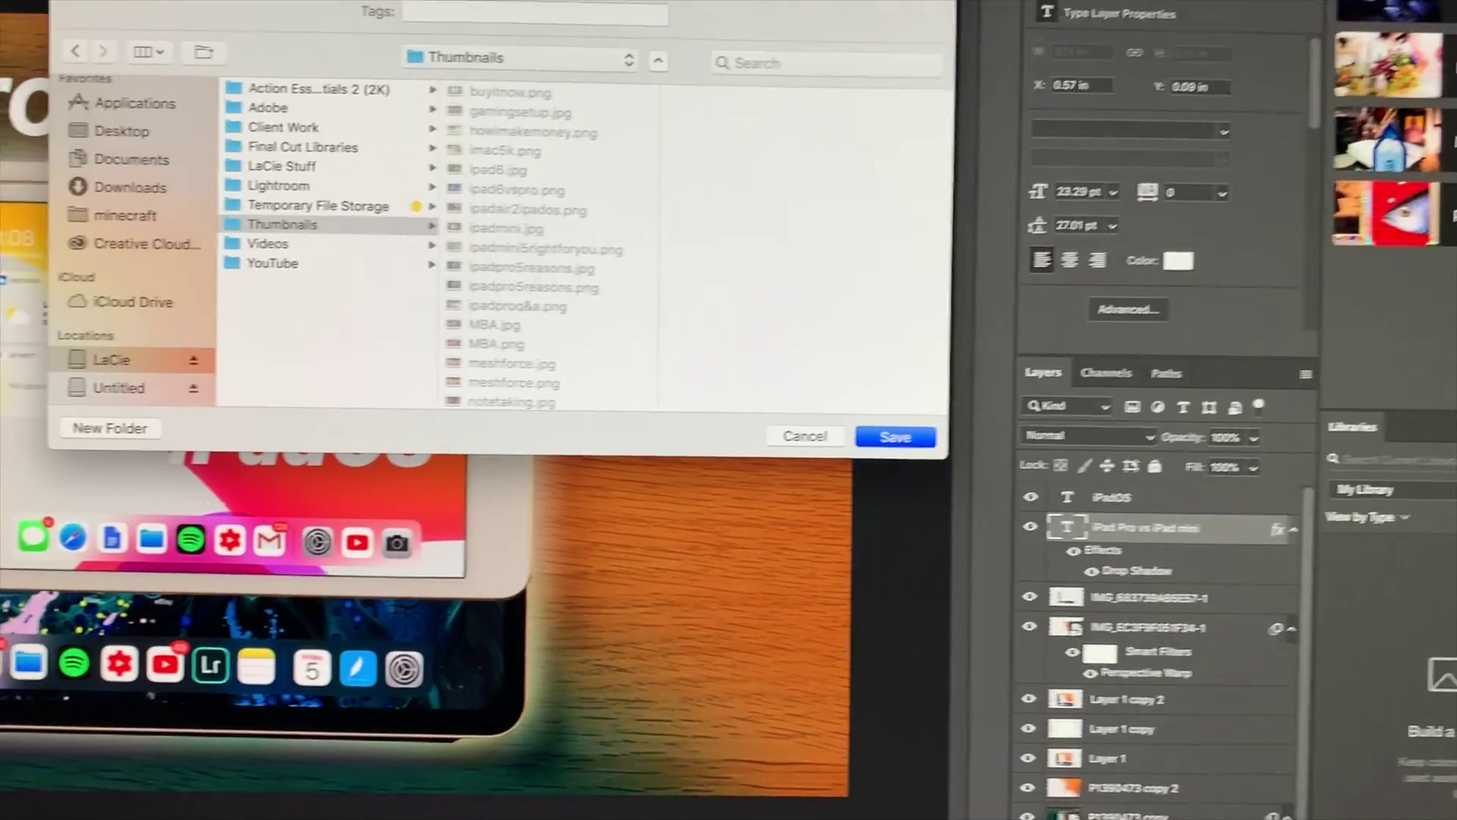
{"action": "type", "text": "minivpro"}
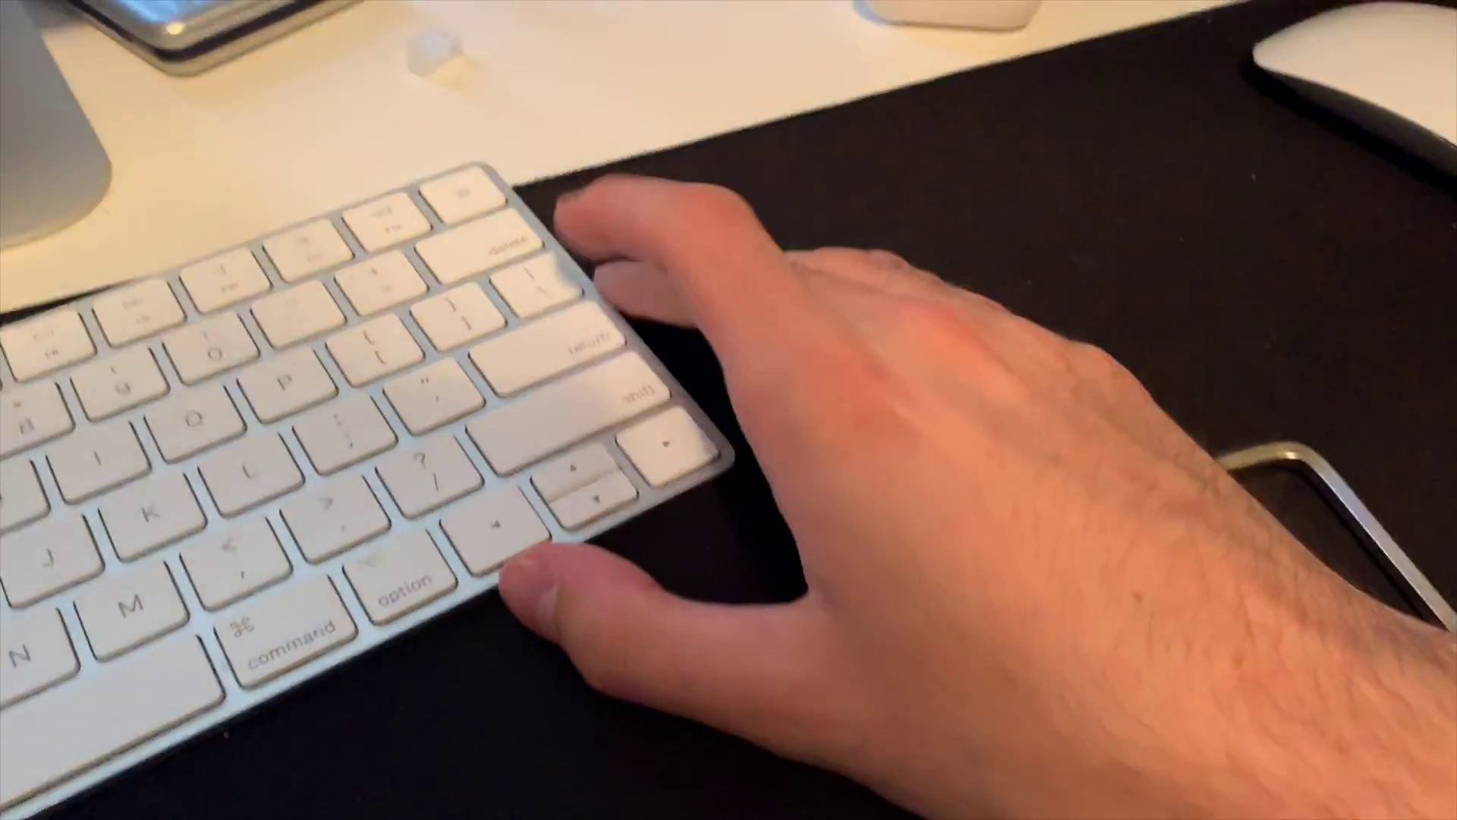
{"action": "key", "text": "Return"}
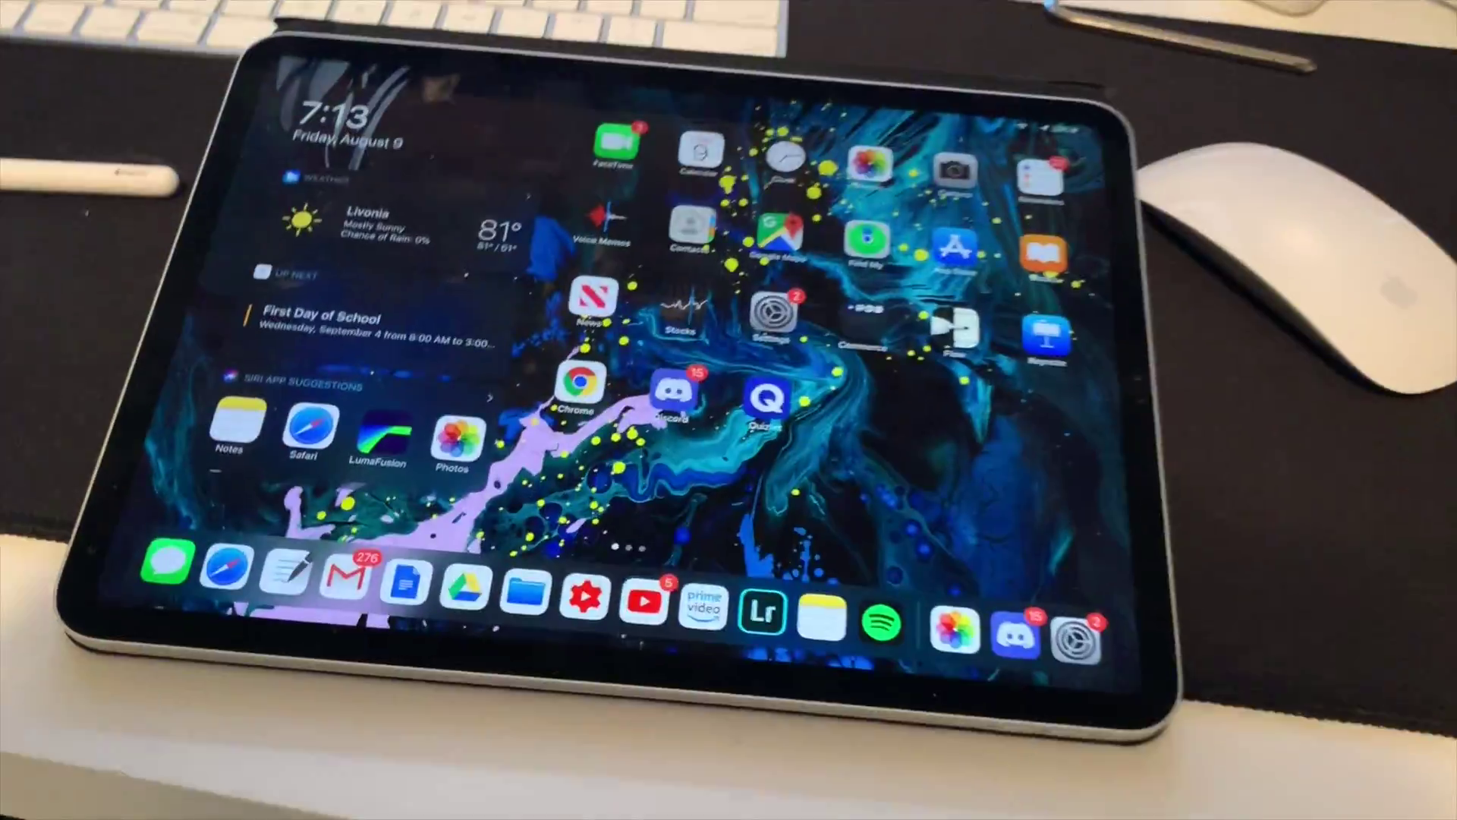